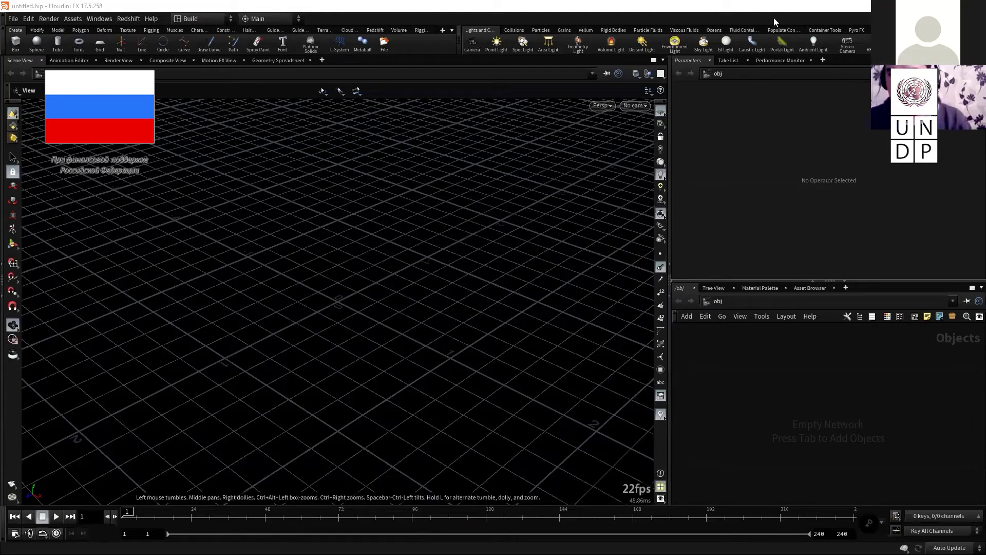
- Set the viewport's Display Options background Color Scheme to Light
{"action": "left_click", "coordinate": [534, 198]}
{"action": "left_click_drag", "start_coordinate": [440, 317], "coordinate": [437, 318]}
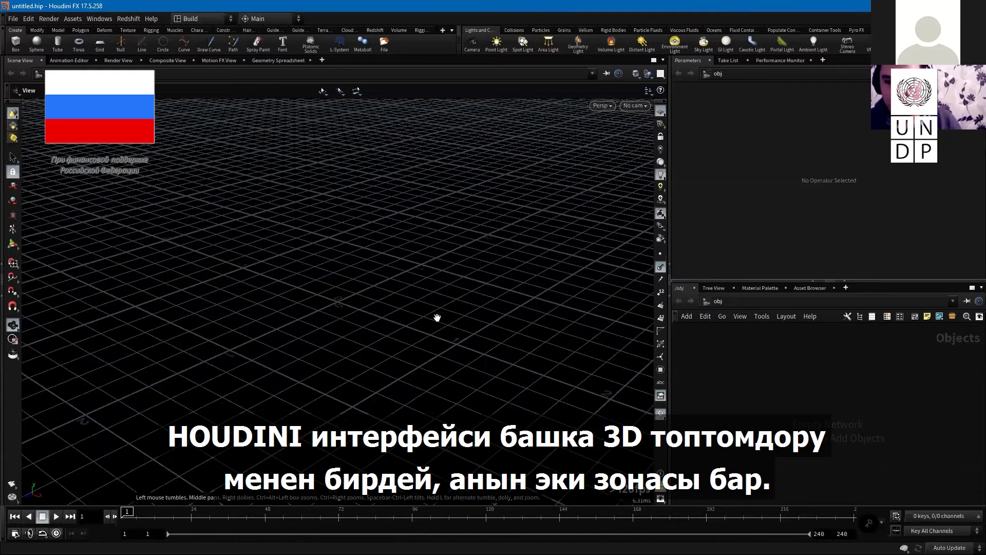
{"action": "mouse_move", "coordinate": [435, 263]}
{"action": "left_mouse_down"}
{"action": "mouse_move", "coordinate": [368, 328]}
{"action": "mouse_move", "coordinate": [367, 315]}
{"action": "left_mouse_up"}
{"action": "key", "text": "d"}
{"action": "left_click", "coordinate": [438, 218]}
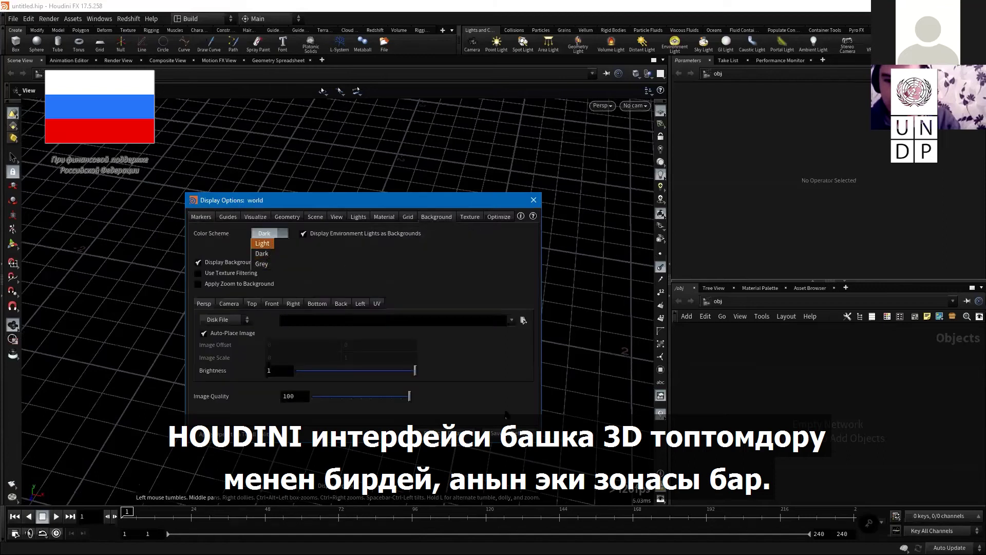
{"action": "left_click", "coordinate": [534, 201]}
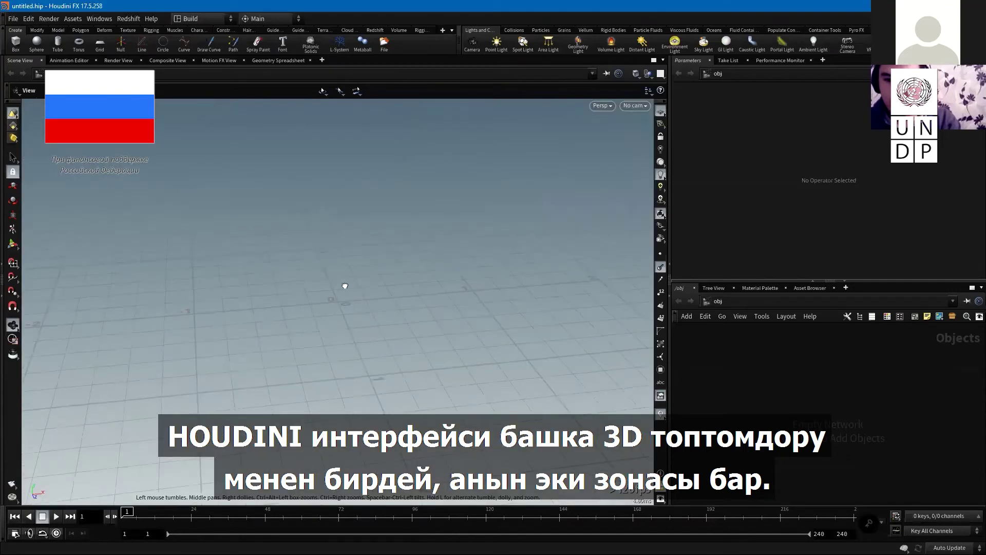
- Orbit the grid and switch the active tool to Show Handle
{"action": "mouse_move", "coordinate": [402, 232]}
{"action": "left_mouse_down"}
{"action": "mouse_move", "coordinate": [326, 321]}
{"action": "mouse_move", "coordinate": [335, 304]}
{"action": "mouse_move", "coordinate": [304, 295]}
{"action": "mouse_move", "coordinate": [163, 313]}
{"action": "left_mouse_up"}
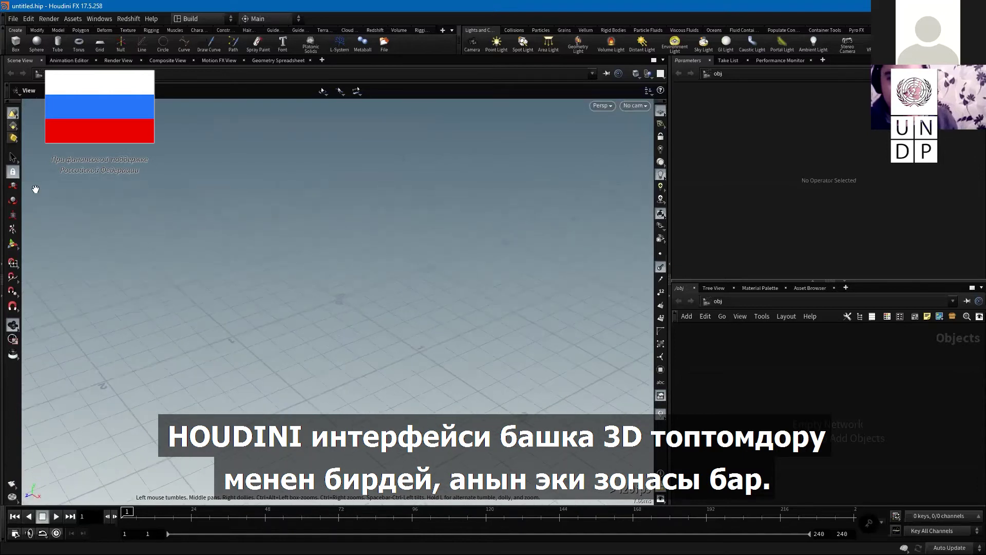
{"action": "left_click", "coordinate": [13, 157]}
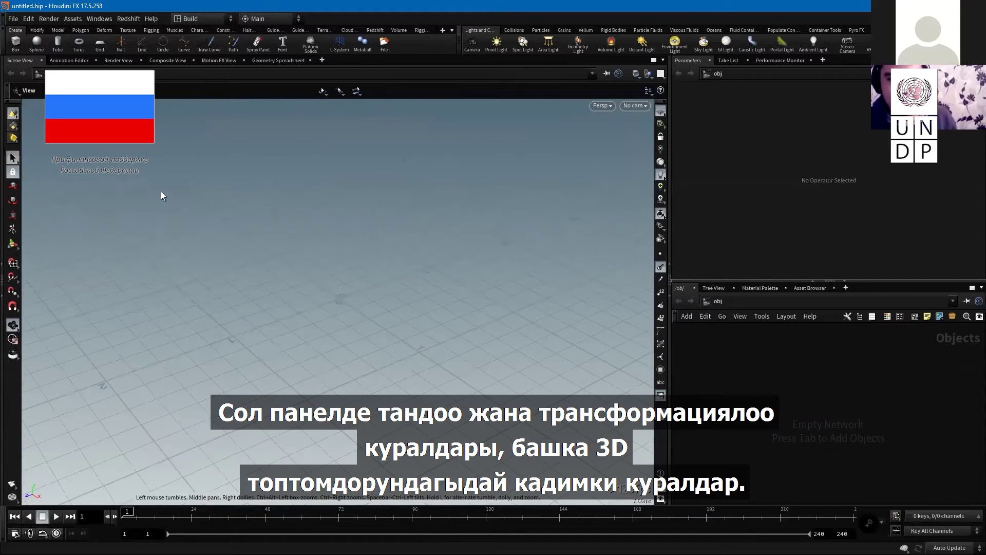
{"action": "left_click", "coordinate": [16, 246]}
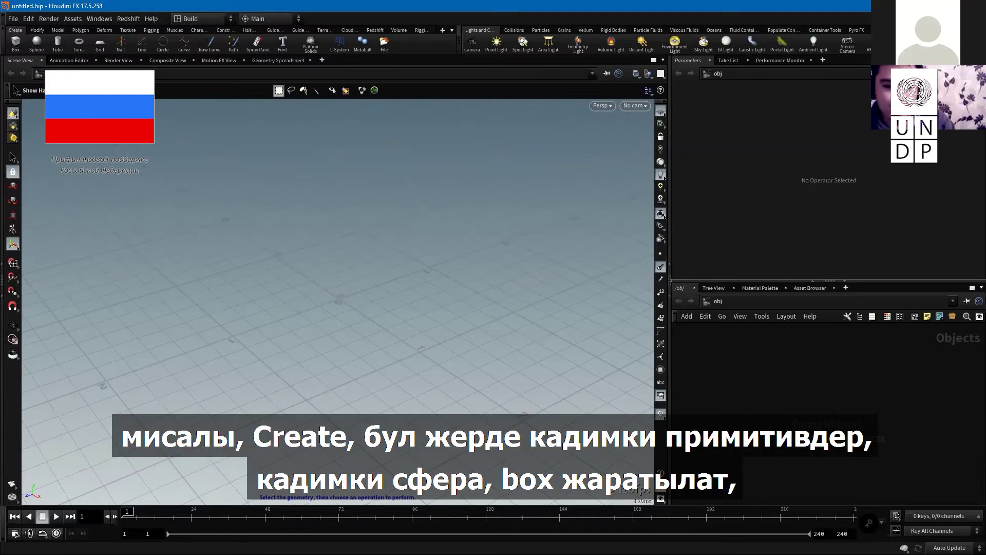
- Add a sphere and a box at the origin, moving the box left of the sphere
{"action": "left_click", "coordinate": [36, 42]}
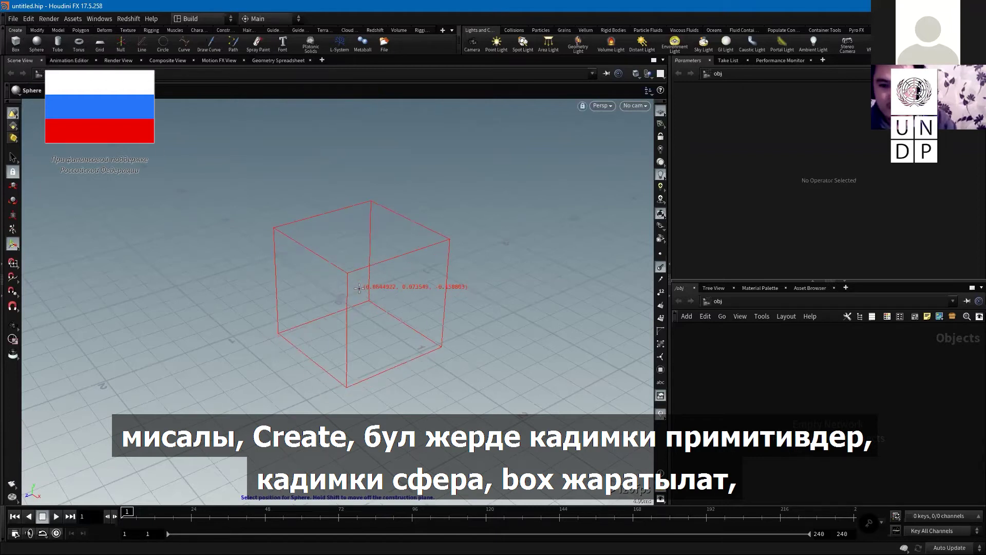
{"action": "left_click", "coordinate": [354, 290]}
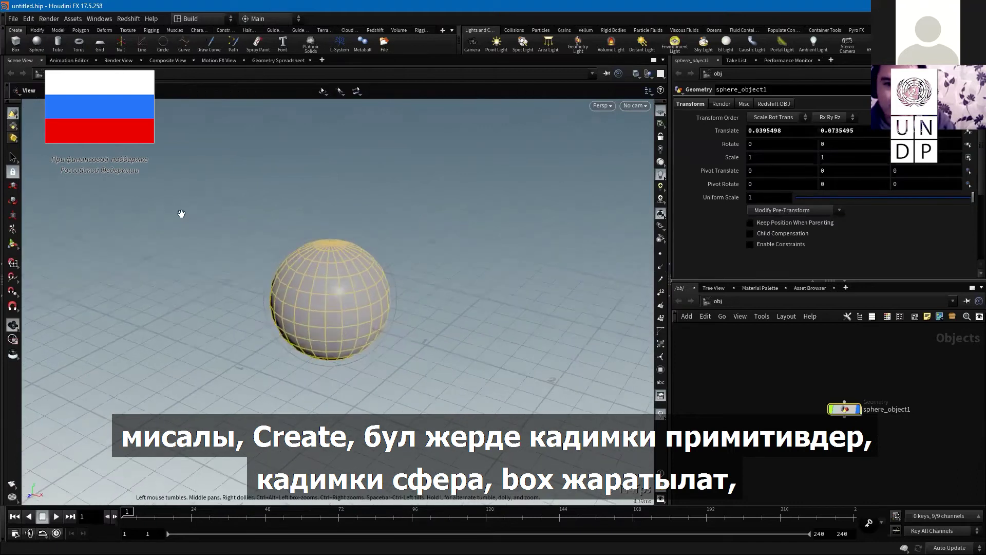
{"action": "left_click", "coordinate": [18, 42]}
{"action": "key", "text": "Return"}
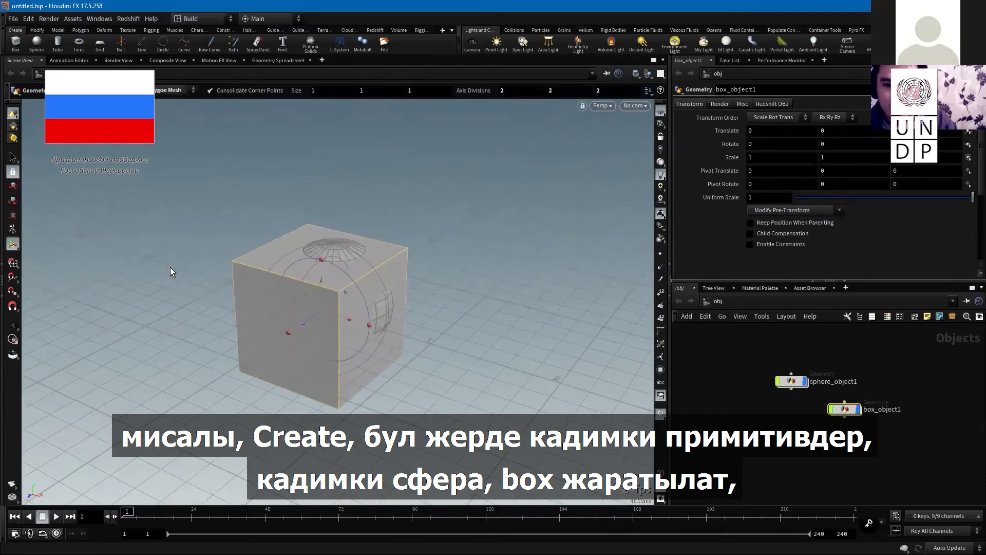
{"action": "mouse_move", "coordinate": [223, 298]}
{"action": "left_mouse_down"}
{"action": "mouse_move", "coordinate": [349, 317]}
{"action": "mouse_move", "coordinate": [308, 299]}
{"action": "mouse_move", "coordinate": [216, 308]}
{"action": "left_mouse_up"}
{"action": "left_click", "coordinate": [874, 426]}
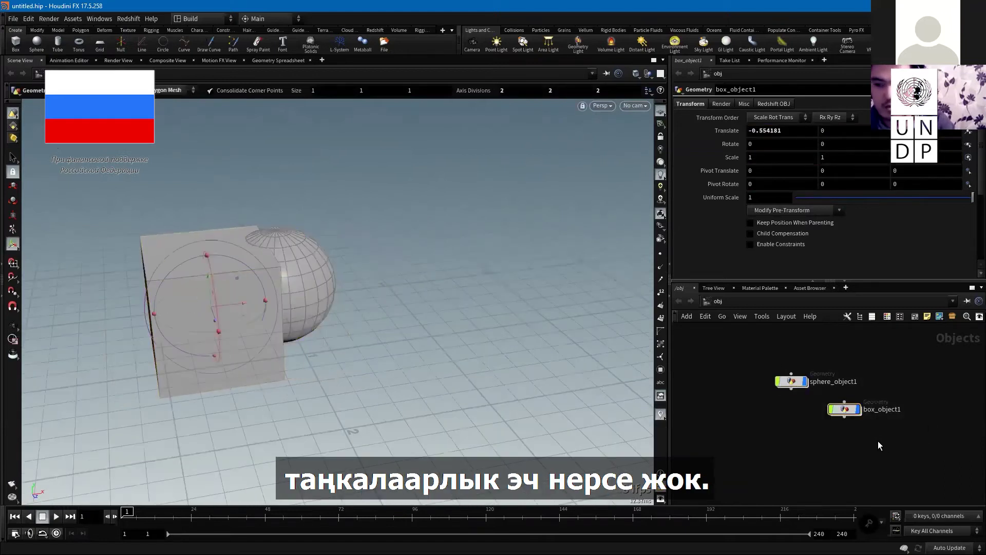
{"action": "left_click_drag", "start_coordinate": [287, 334], "coordinate": [359, 319]}
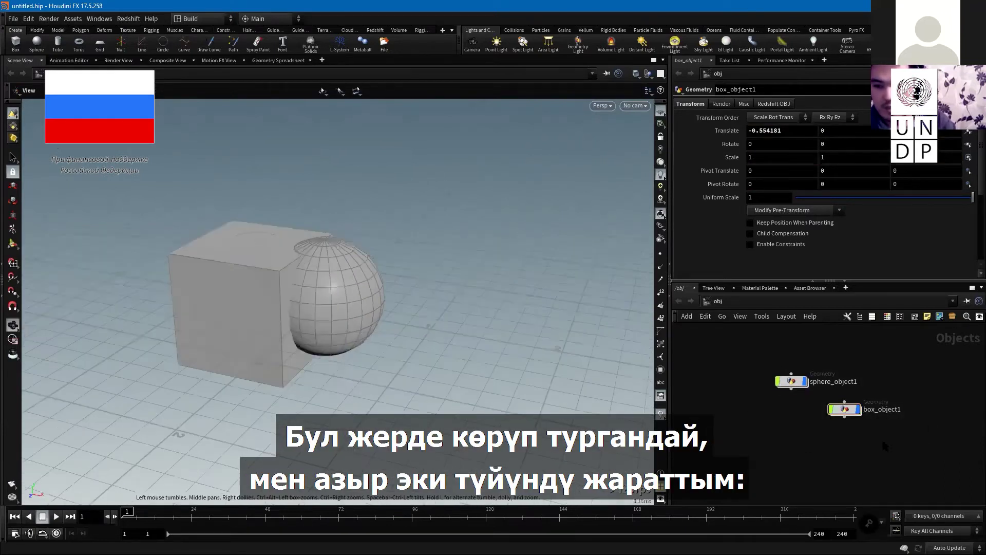
- Arrange the sphere_object1 and box_object1 nodes, then go inside sphere_object1
{"action": "left_click_drag", "start_coordinate": [750, 353], "coordinate": [924, 447]}
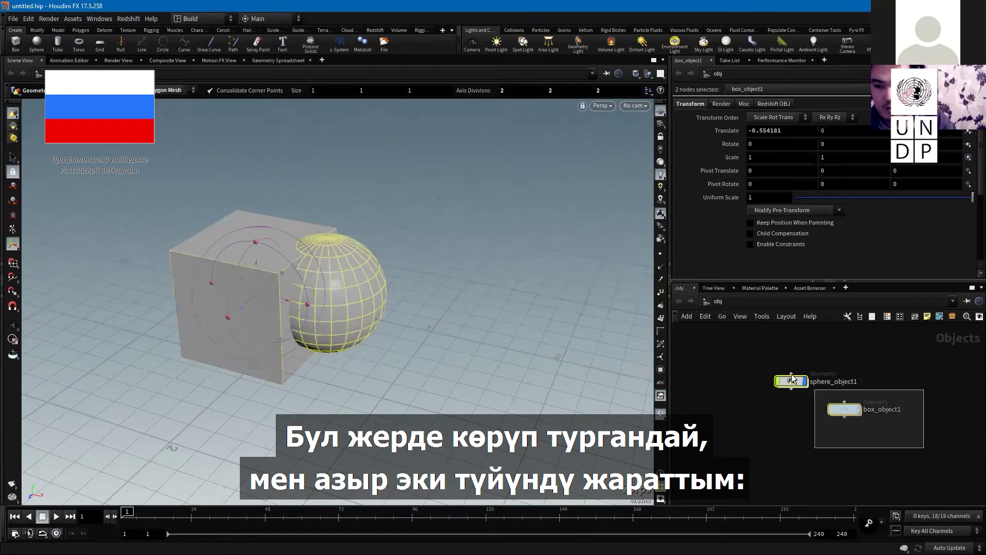
{"action": "left_click_drag", "start_coordinate": [804, 386], "coordinate": [743, 373]}
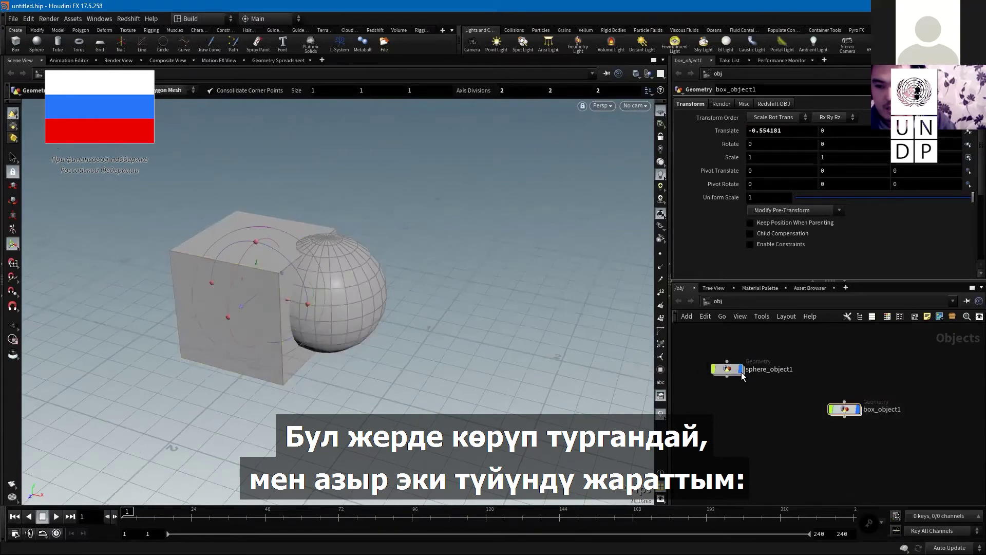
{"action": "left_click_drag", "start_coordinate": [850, 417], "coordinate": [844, 388]}
{"action": "left_click", "coordinate": [844, 388]}
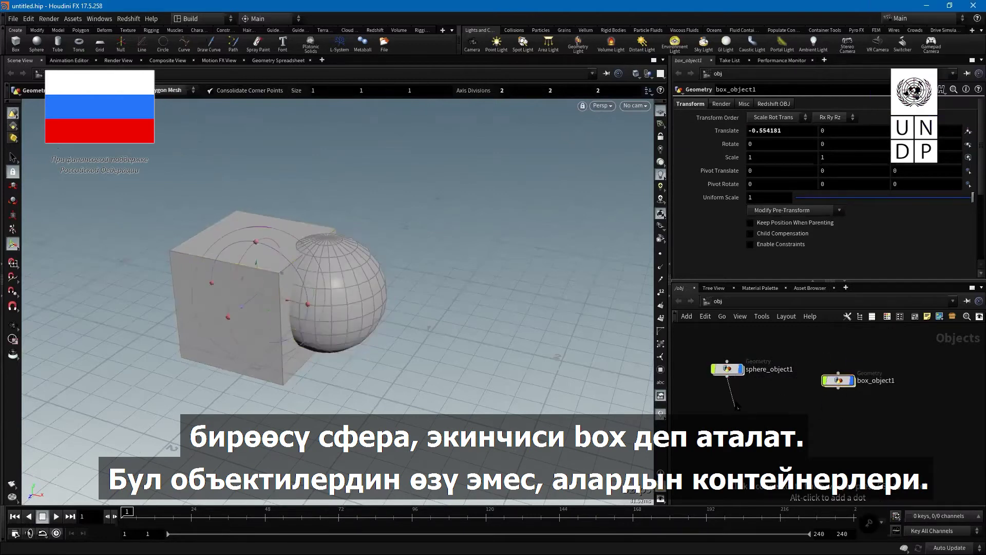
{"action": "left_click", "coordinate": [729, 379]}
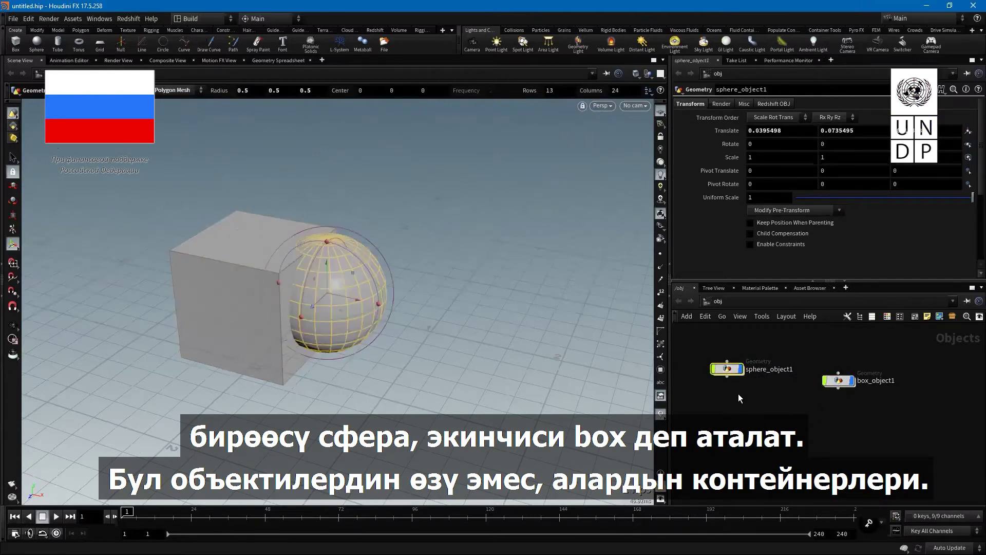
{"action": "double_click", "coordinate": [727, 369]}
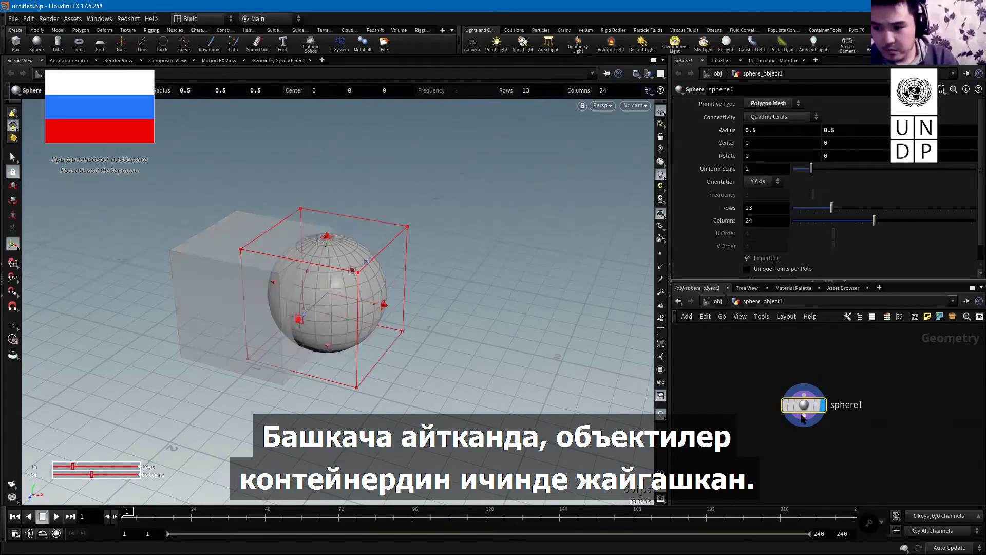
{"action": "left_click", "coordinate": [728, 301]}
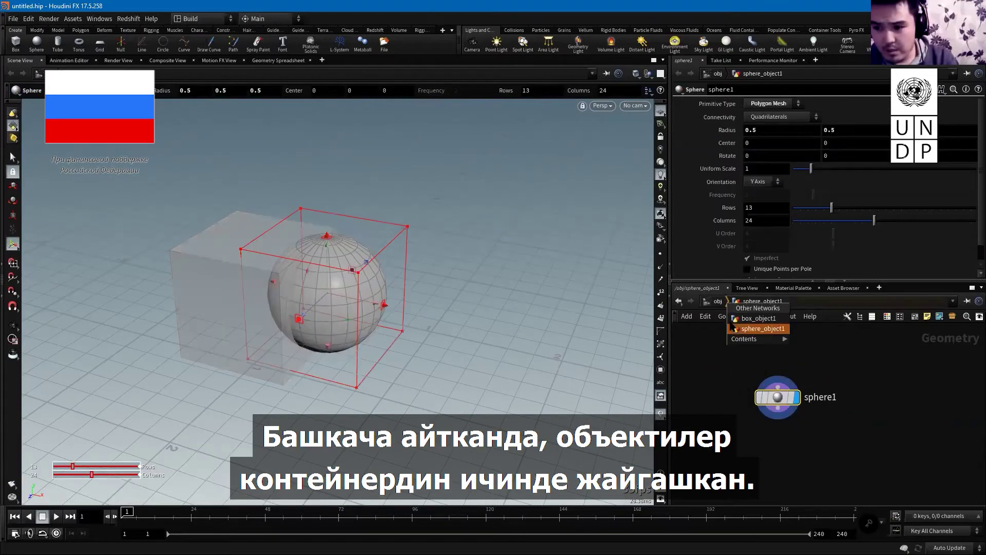
{"action": "left_click", "coordinate": [710, 336]}
{"action": "key", "text": "u"}
{"action": "key", "text": "i"}
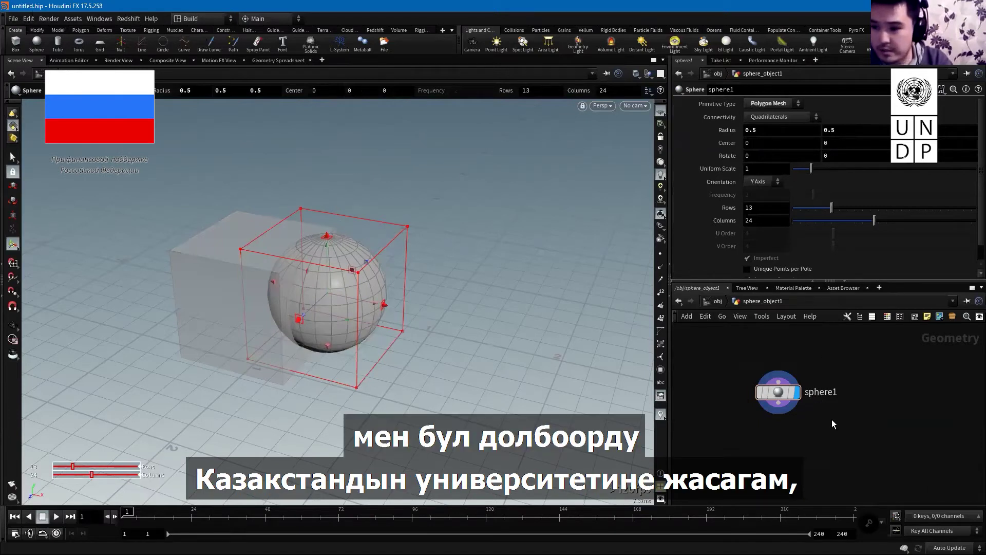
- Return to /obj and delete both the sphere and box objects
{"action": "left_click", "coordinate": [718, 301]}
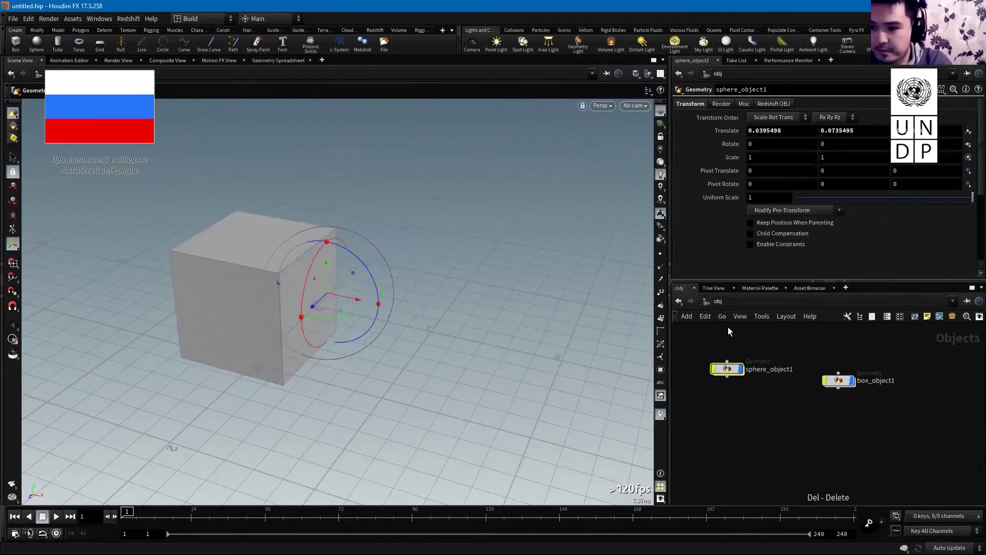
{"action": "left_click", "coordinate": [18, 20]}
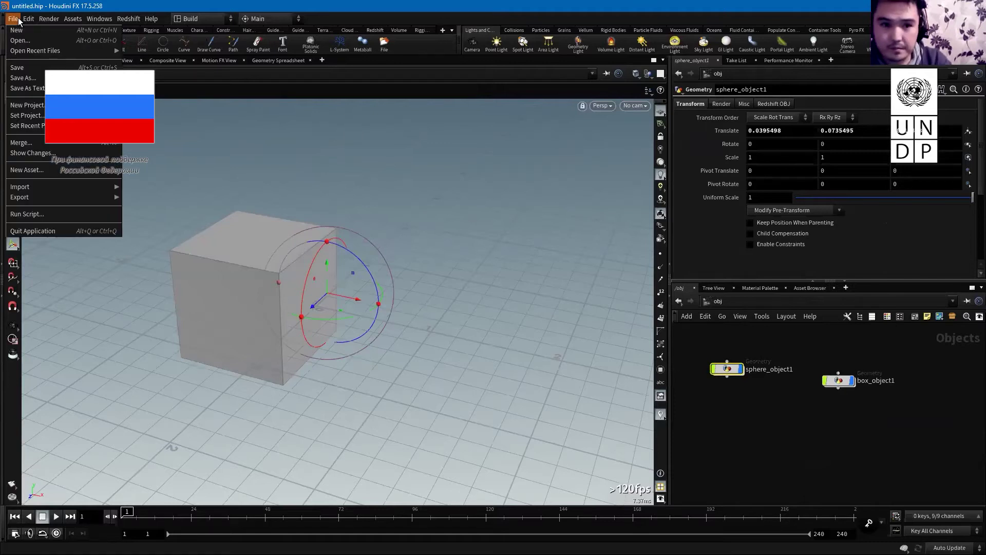
{"action": "key", "text": "Escape"}
{"action": "left_click", "coordinate": [883, 425]}
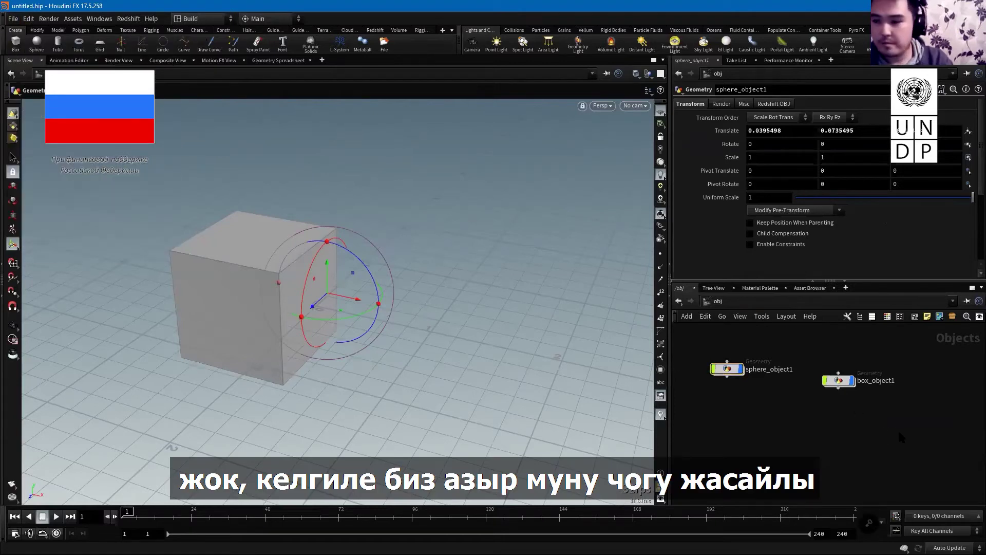
{"action": "left_click_drag", "start_coordinate": [898, 430], "coordinate": [714, 339]}
{"action": "key", "text": "Delete"}
- Add a new Geometry object, geo1, at the object level
{"action": "key", "text": "Tab"}
{"action": "type", "text": "ge"}
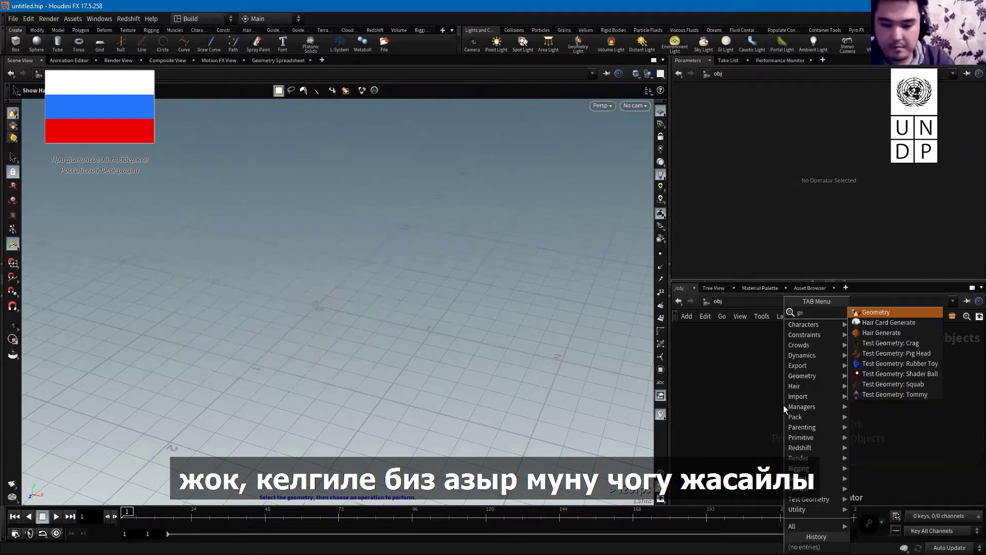
{"action": "key", "text": "Return"}
{"action": "left_click", "coordinate": [784, 405]}
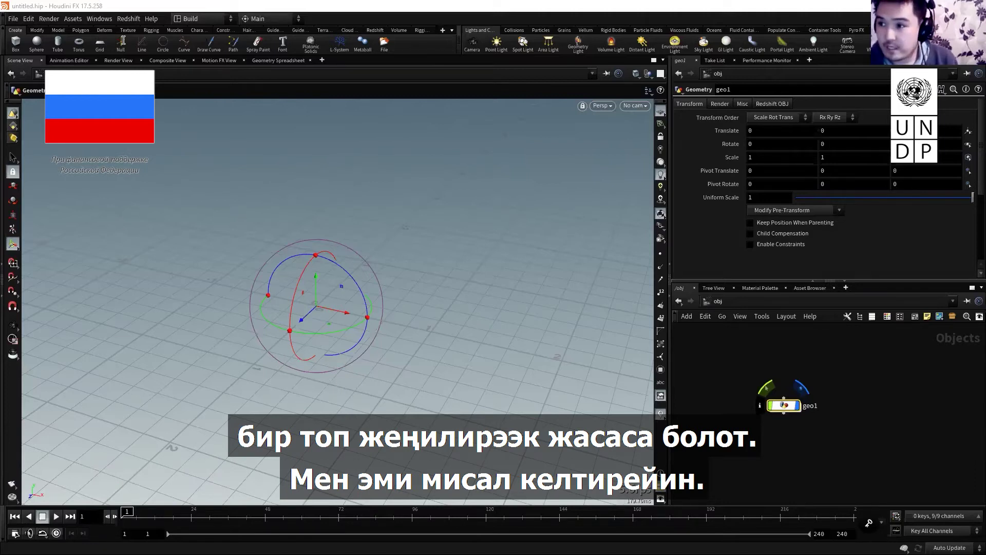
{"action": "mouse_move", "coordinate": [784, 406]}
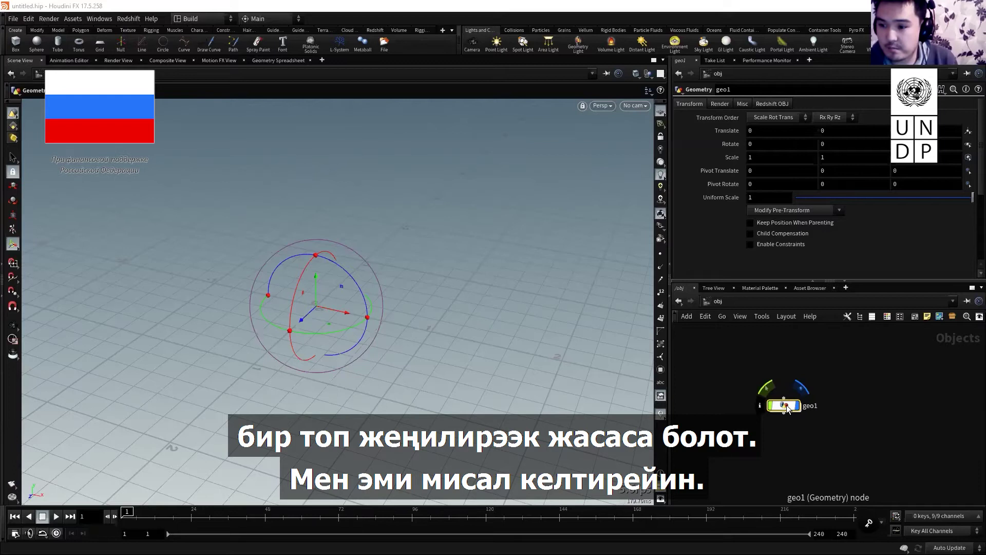
{"action": "left_click", "coordinate": [864, 454]}
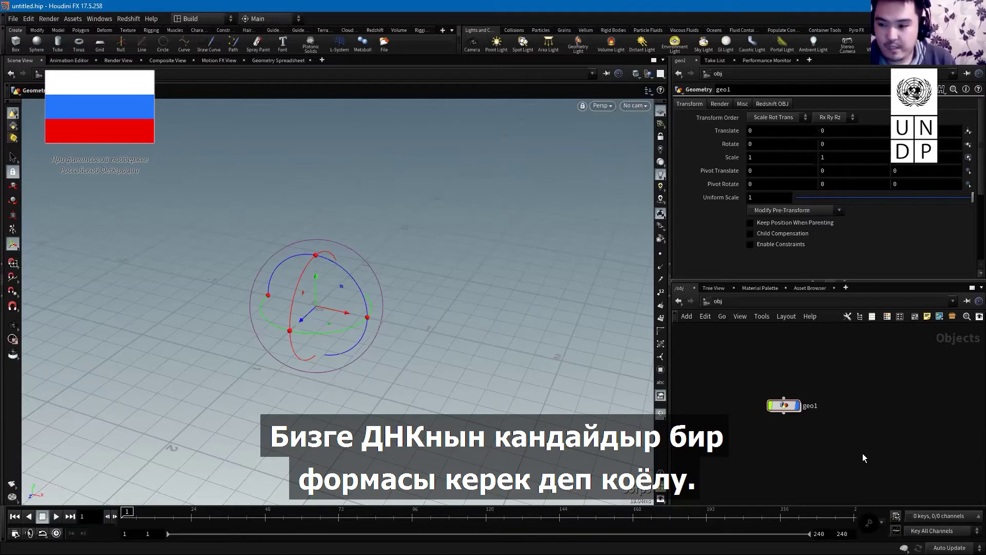
- Go inside geo1 and switch the viewport to the Right side view
{"action": "double_click", "coordinate": [782, 407]}
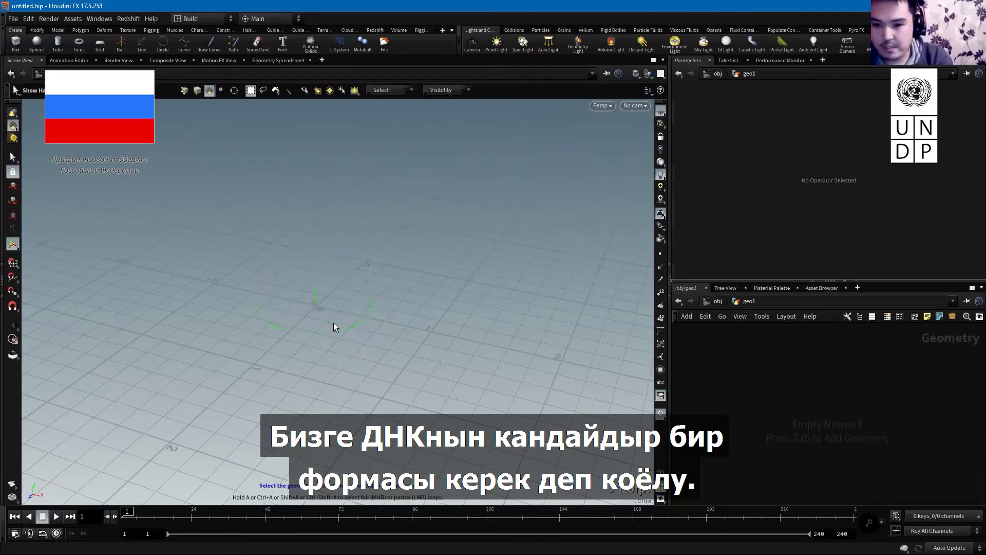
{"action": "left_click_drag", "start_coordinate": [366, 361], "coordinate": [315, 370]}
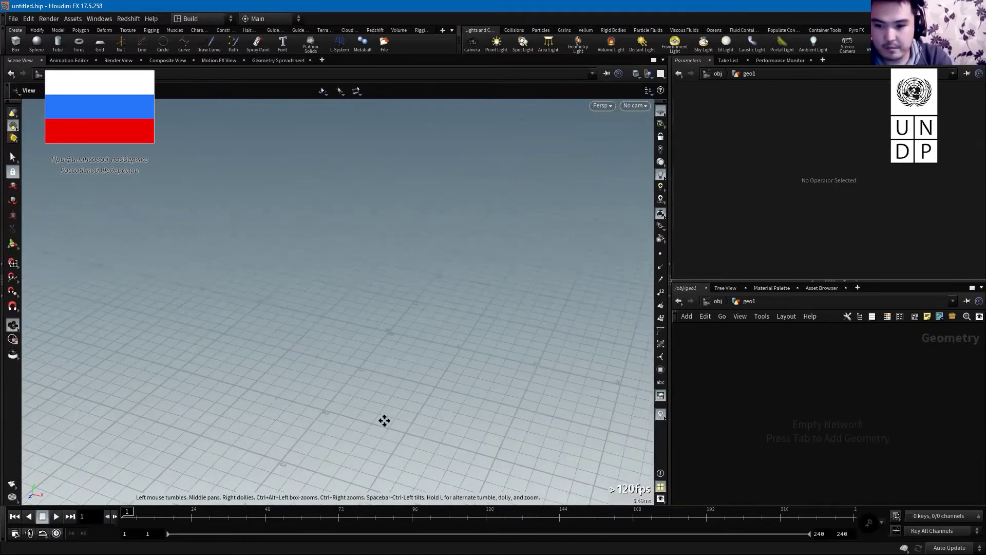
{"action": "middle_click_drag", "start_coordinate": [315, 370], "coordinate": [386, 371]}
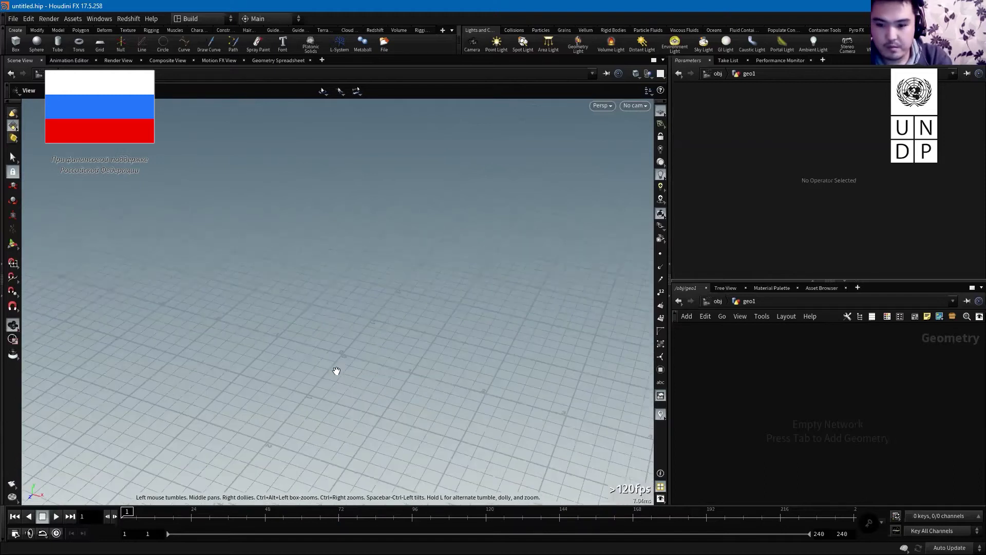
{"action": "key", "text": "space+b"}
{"action": "key", "text": "space+b"}
{"action": "scroll", "coordinate": [450, 373], "scroll_direction": "down", "scroll_amount": 3}
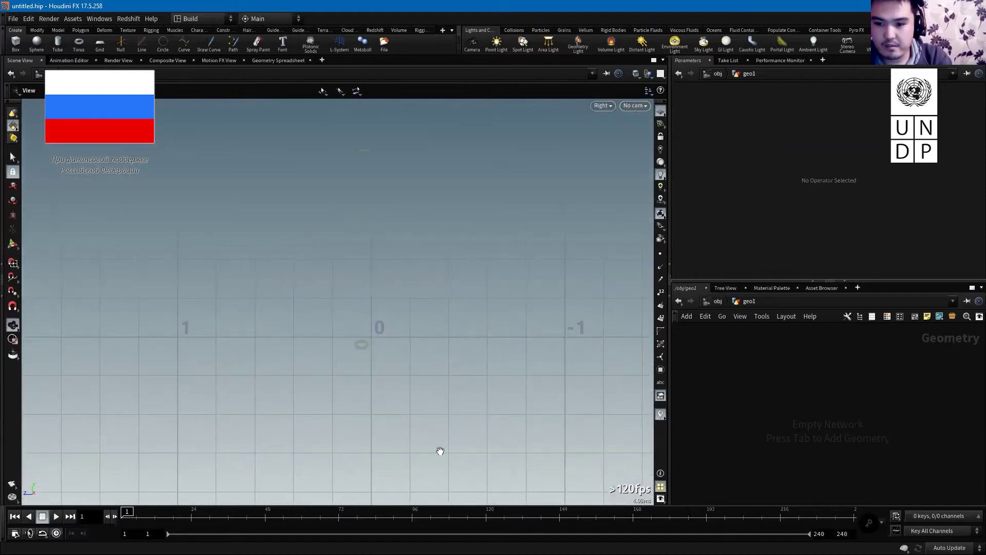
{"action": "middle_click_drag", "start_coordinate": [370, 414], "coordinate": [350, 395]}
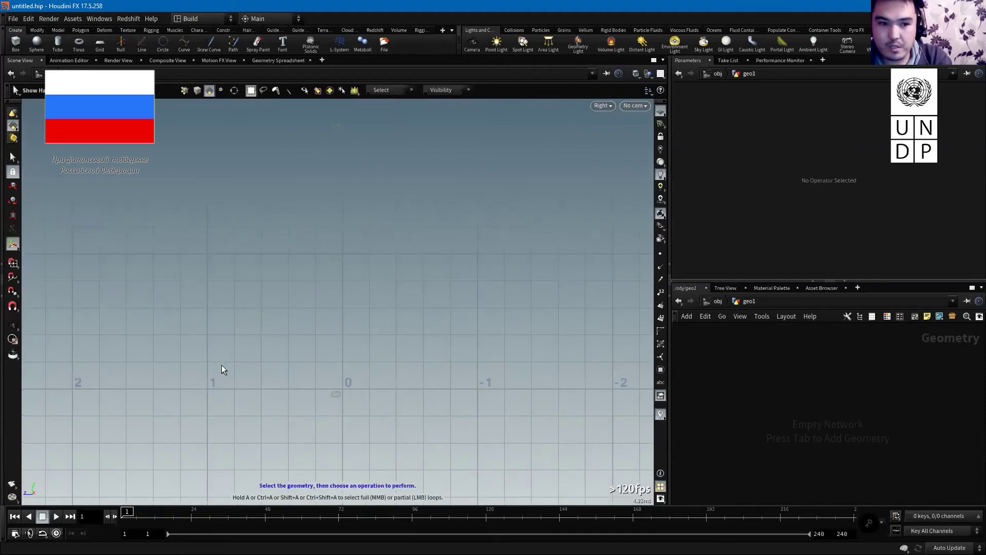
- Place a curve node in geo1's network and zoom in on the grid
{"action": "key", "text": "Tab"}
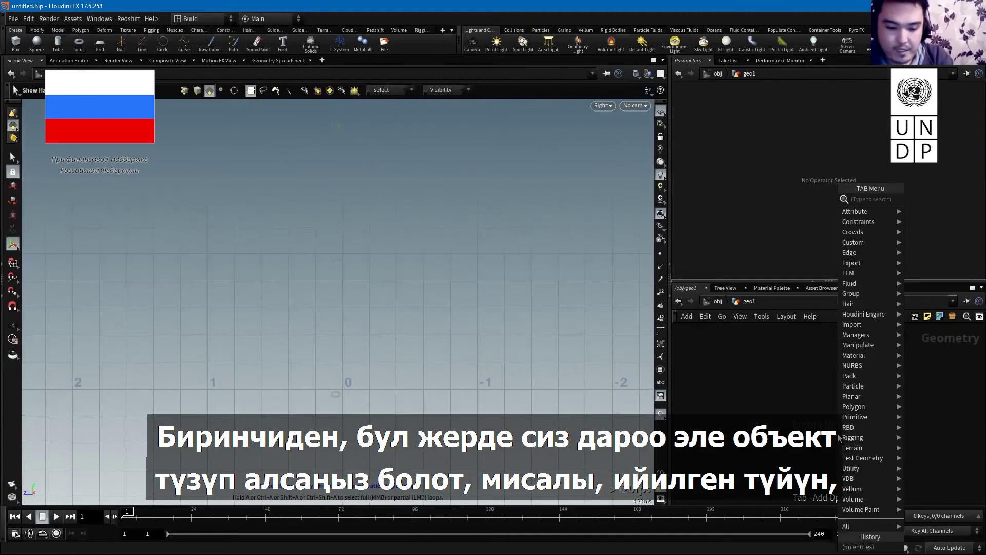
{"action": "type", "text": "bend"}
{"action": "key", "text": "Return"}
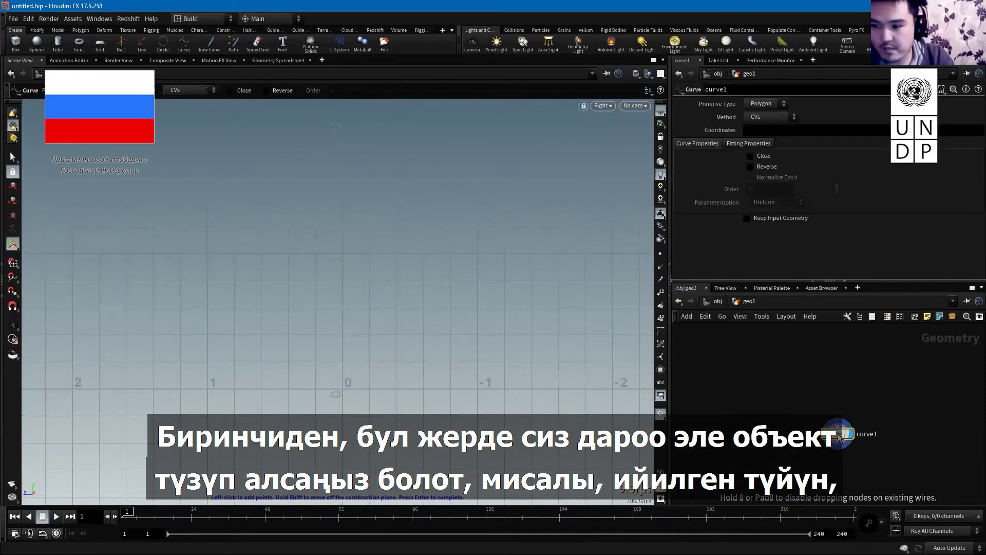
{"action": "left_click", "coordinate": [801, 417]}
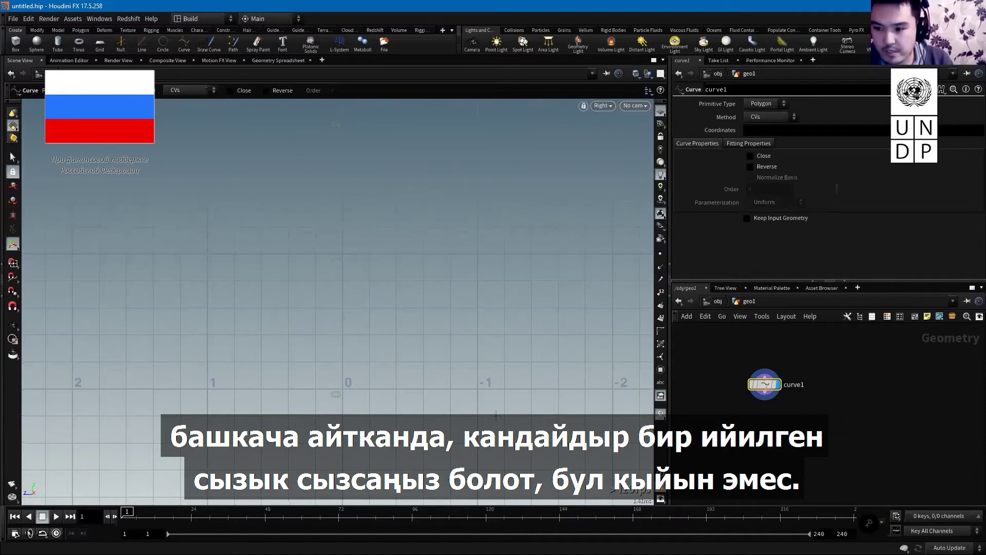
{"action": "key", "text": "Escape"}
{"action": "right_click_drag", "start_coordinate": [312, 386], "coordinate": [544, 383]}
{"action": "middle_click_drag", "start_coordinate": [373, 366], "coordinate": [353, 408]}
{"action": "key", "text": "Return"}
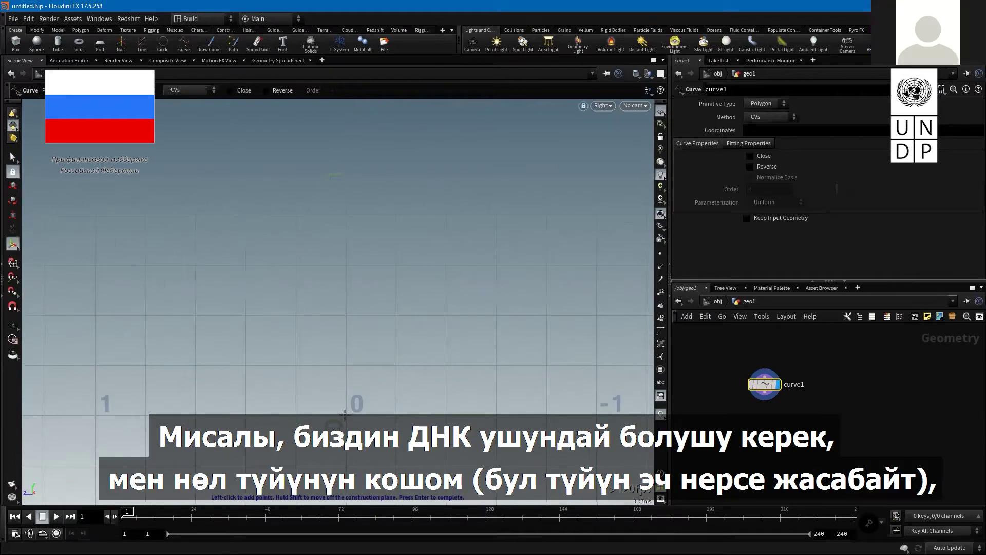
- Draw a six-point zigzag polygon curve from bottom to top
{"action": "left_click", "coordinate": [345, 414]}
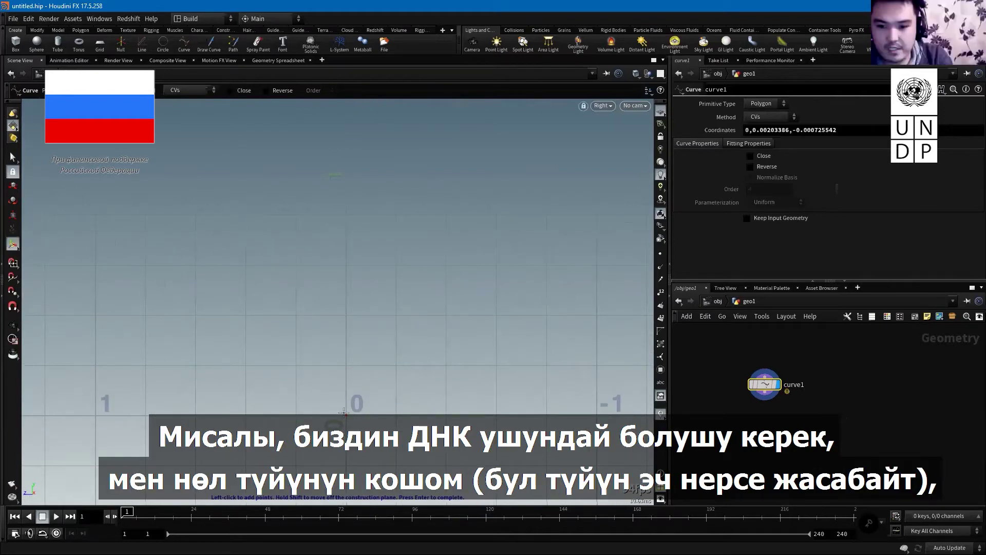
{"action": "left_click", "coordinate": [300, 337]}
{"action": "left_click", "coordinate": [331, 252]}
{"action": "left_click", "coordinate": [430, 212]}
{"action": "left_click", "coordinate": [427, 147]}
{"action": "left_click", "coordinate": [356, 123]}
{"action": "key", "text": "Return"}
{"action": "key", "text": "Escape"}
{"action": "middle_click_drag", "start_coordinate": [387, 173], "coordinate": [378, 237]}
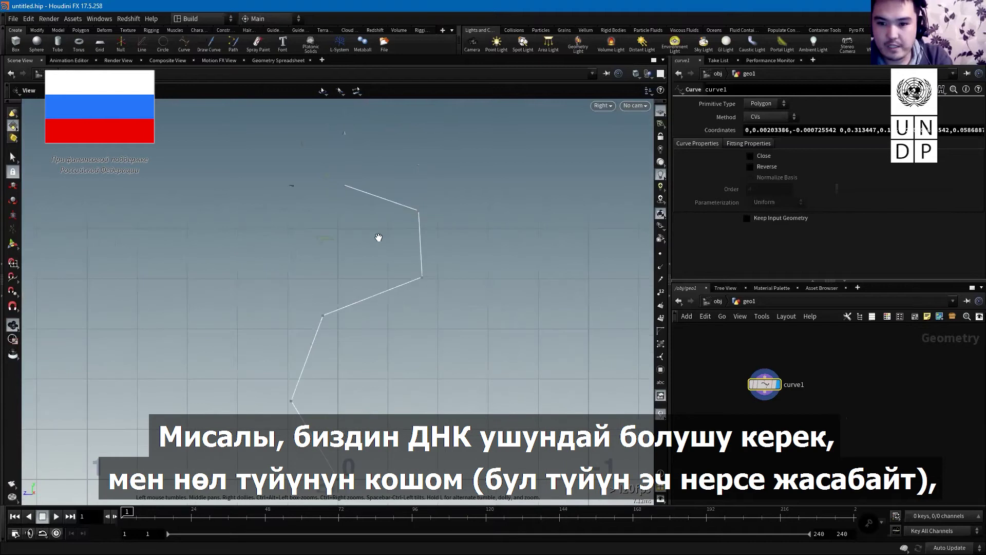
{"action": "key", "text": "Return"}
- Set curve1's Primitive Type to NURBS and view it in Perspective
{"action": "left_click", "coordinate": [755, 105]}
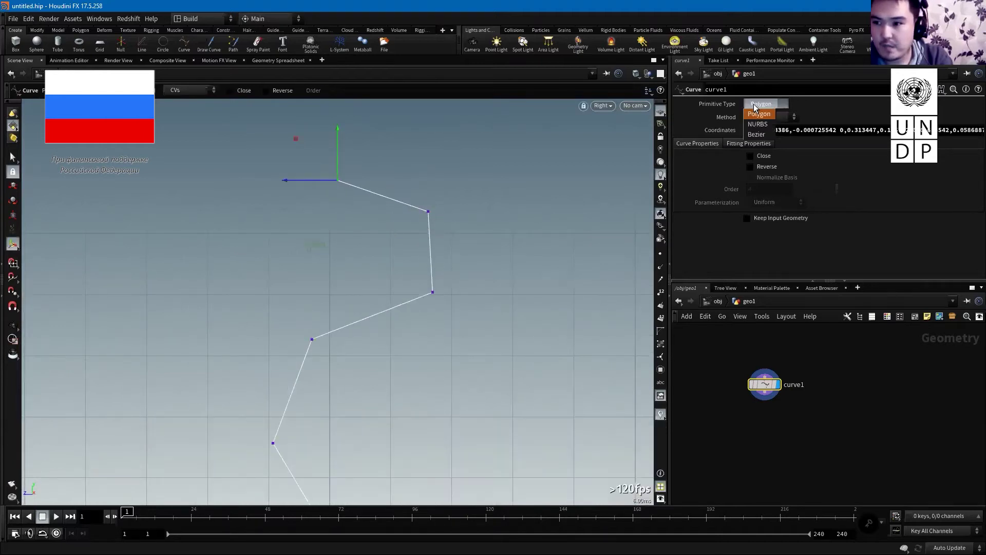
{"action": "left_click", "coordinate": [759, 127]}
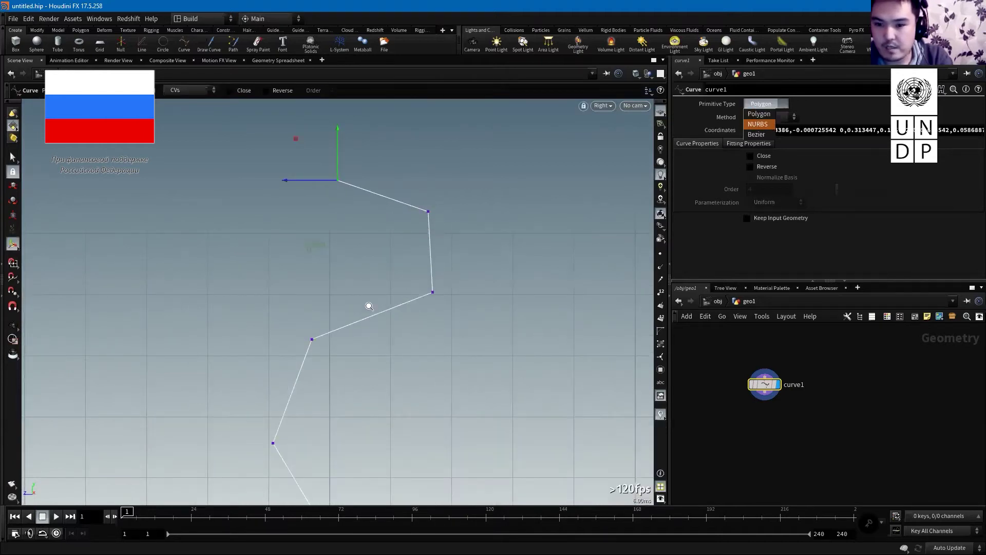
{"action": "scroll", "coordinate": [375, 334], "scroll_direction": "down", "scroll_amount": 2}
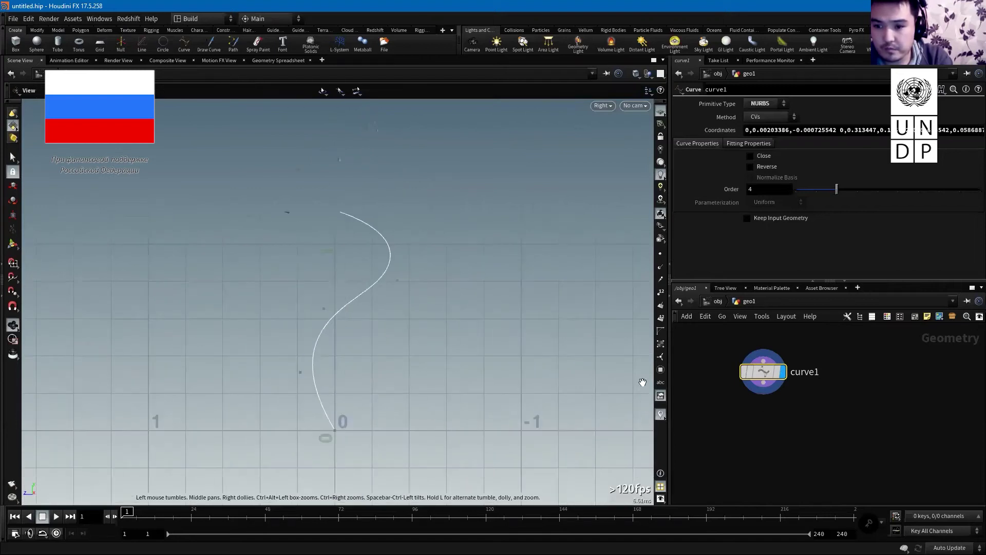
{"action": "key", "text": "space+b"}
{"action": "key", "text": "space+b"}
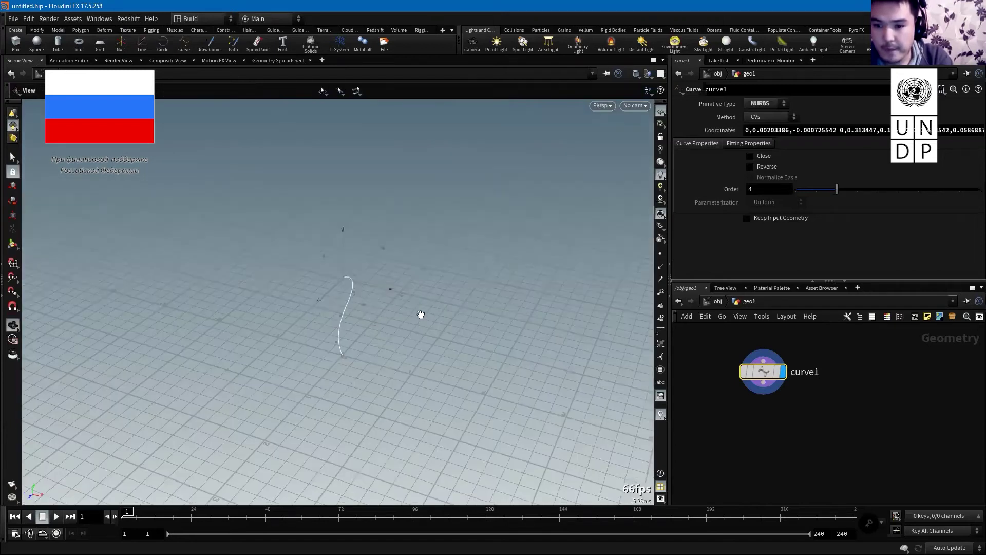
{"action": "left_click_drag", "start_coordinate": [221, 324], "coordinate": [326, 310]}
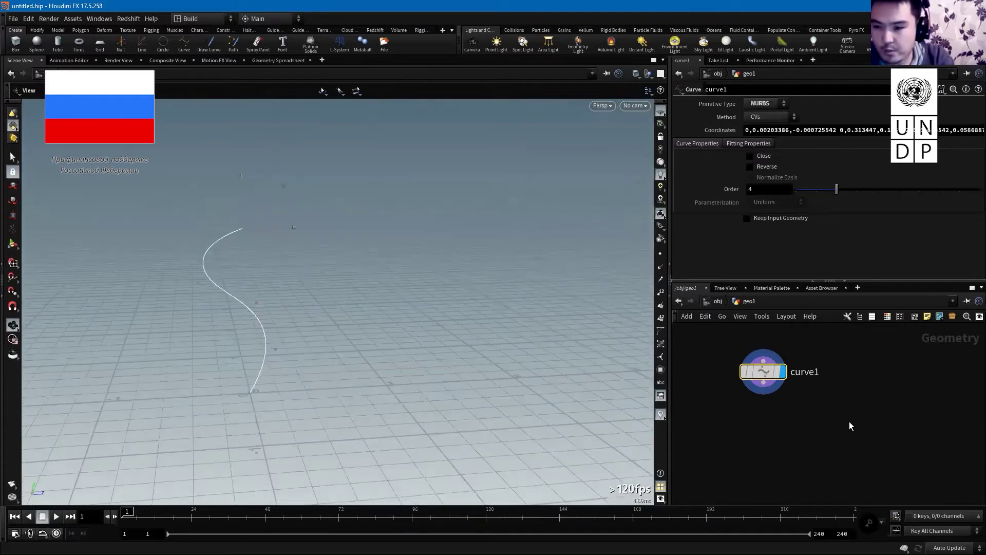
- Add a null1 node wired below curve1
{"action": "key", "text": "Tab"}
{"action": "type", "text": "null"}
{"action": "key", "text": "Return"}
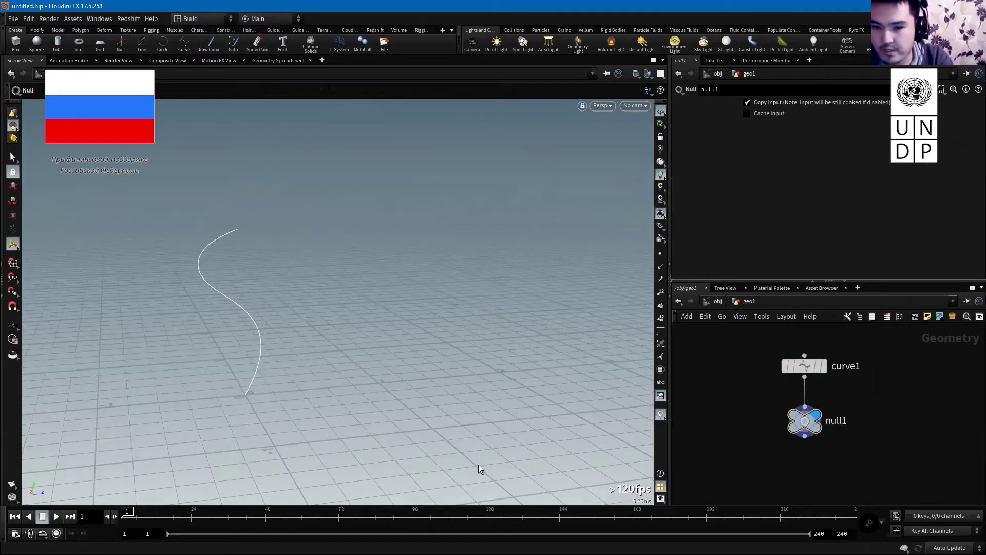
{"action": "left_click_drag", "start_coordinate": [192, 375], "coordinate": [288, 350]}
{"action": "key", "text": "Return"}
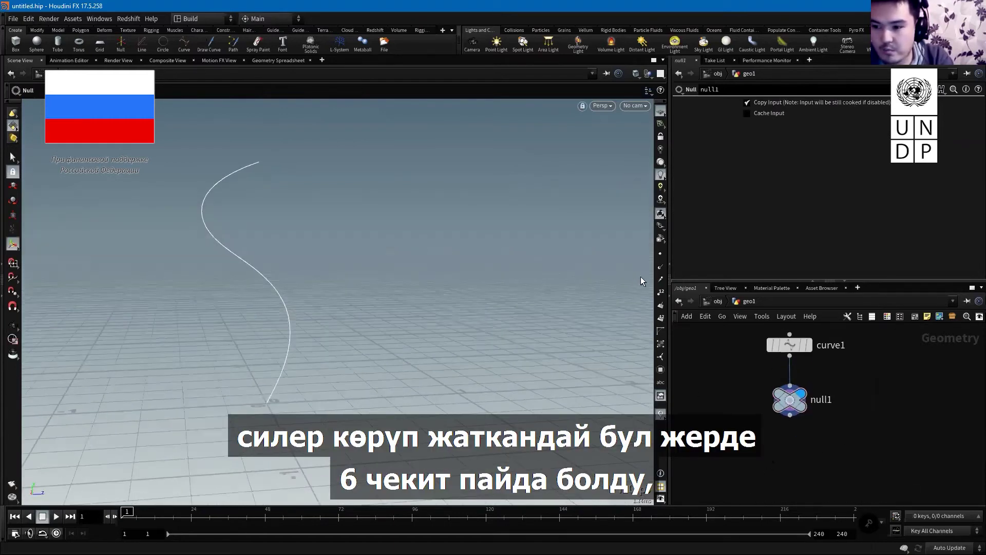
- Turn on Display Points in the viewport and inspect null1's point and primitive info
{"action": "left_click", "coordinate": [660, 254]}
{"action": "key", "text": "Escape"}
{"action": "mouse_move", "coordinate": [266, 284]}
{"action": "left_mouse_down"}
{"action": "mouse_move", "coordinate": [385, 285]}
{"action": "mouse_move", "coordinate": [344, 367]}
{"action": "mouse_move", "coordinate": [359, 394]}
{"action": "left_mouse_up"}
{"action": "key", "text": "Return"}
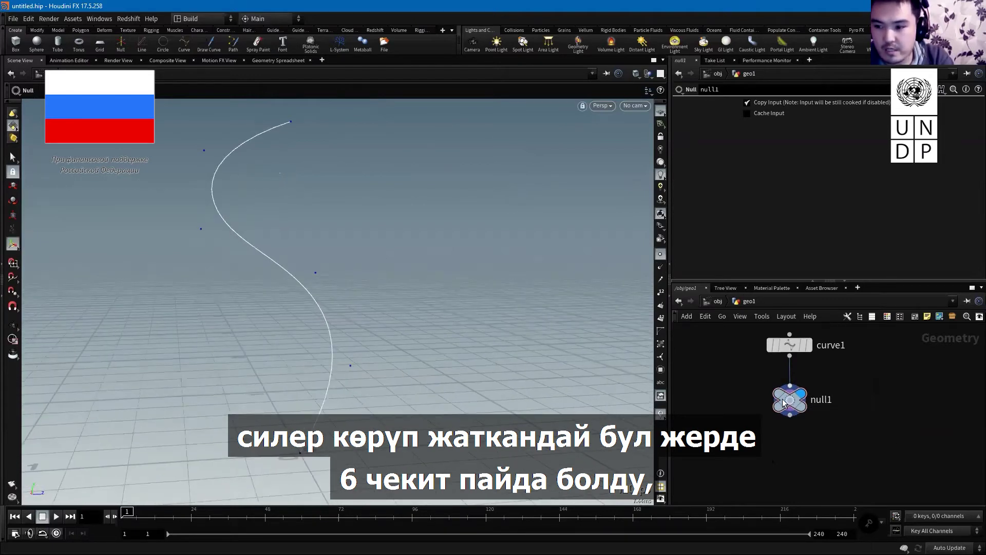
{"action": "middle_click", "coordinate": [786, 402]}
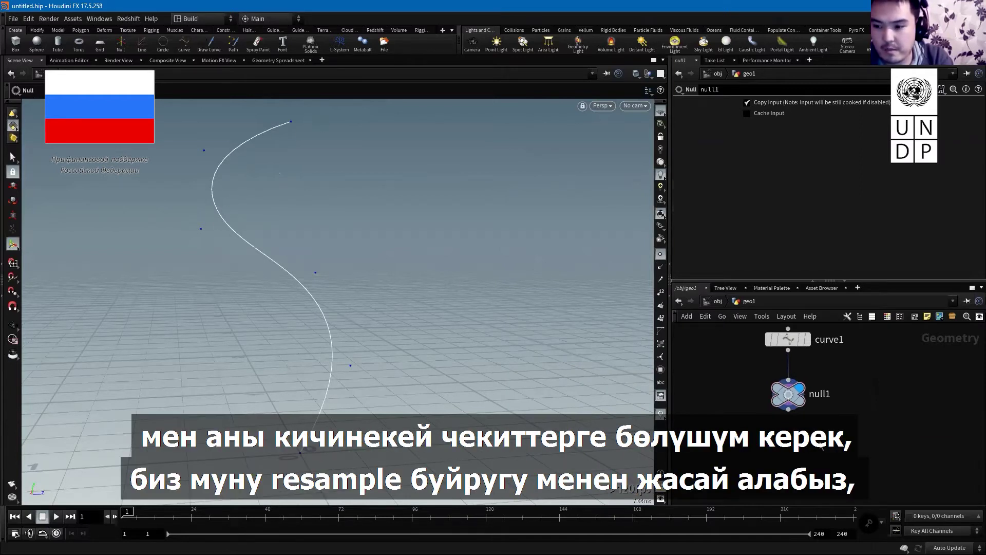
{"action": "key", "text": "Tab"}
- Add a resample1 node under null1 and tidy the node layout
{"action": "type", "text": "resa"}
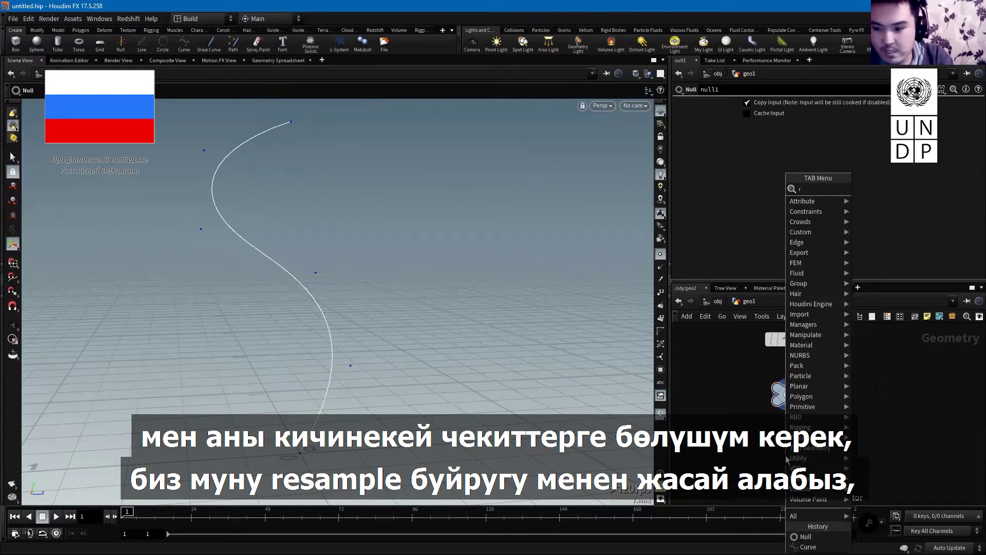
{"action": "key", "text": "Return"}
{"action": "left_click", "coordinate": [786, 457]}
{"action": "mouse_move", "coordinate": [334, 374]}
{"action": "left_mouse_down"}
{"action": "mouse_move", "coordinate": [290, 284]}
{"action": "mouse_move", "coordinate": [379, 405]}
{"action": "mouse_move", "coordinate": [518, 379]}
{"action": "mouse_move", "coordinate": [385, 365]}
{"action": "mouse_move", "coordinate": [330, 396]}
{"action": "left_mouse_up"}
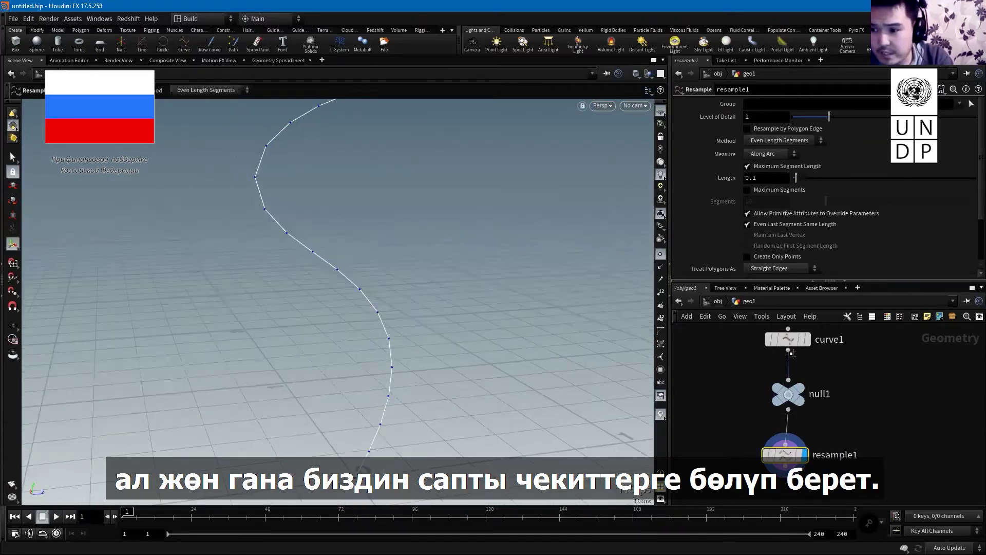
{"action": "key", "text": "l"}
- Edit curve1, moving the control point on its bend up and left
{"action": "left_click", "coordinate": [789, 339]}
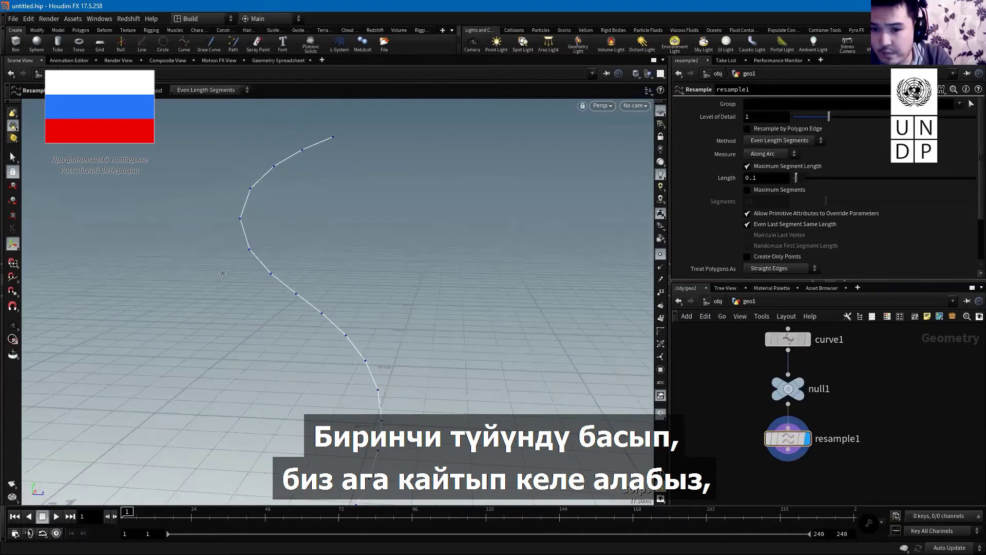
{"action": "key", "text": "Return"}
{"action": "left_click", "coordinate": [806, 339]}
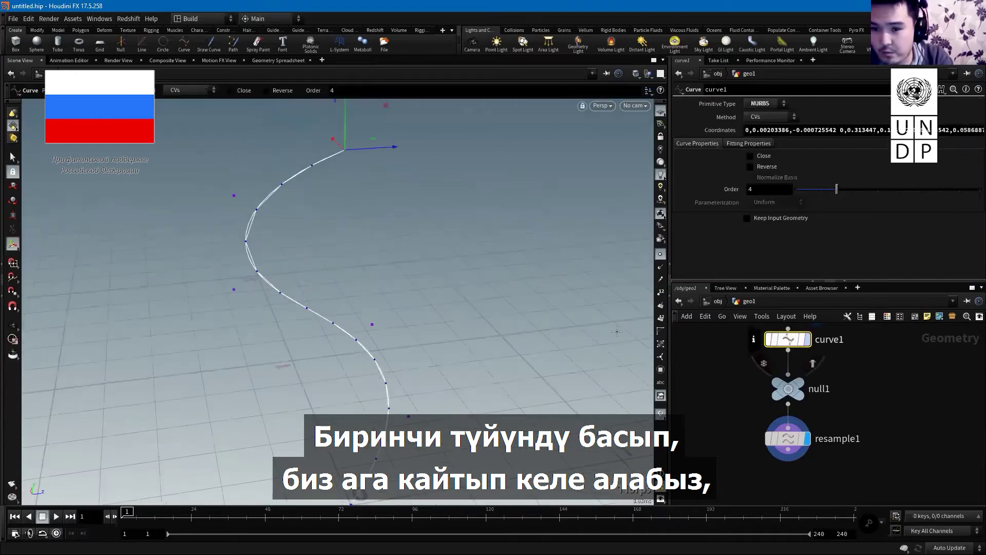
{"action": "left_click", "coordinate": [278, 279]}
{"action": "left_click_drag", "start_coordinate": [282, 280], "coordinate": [265, 252]}
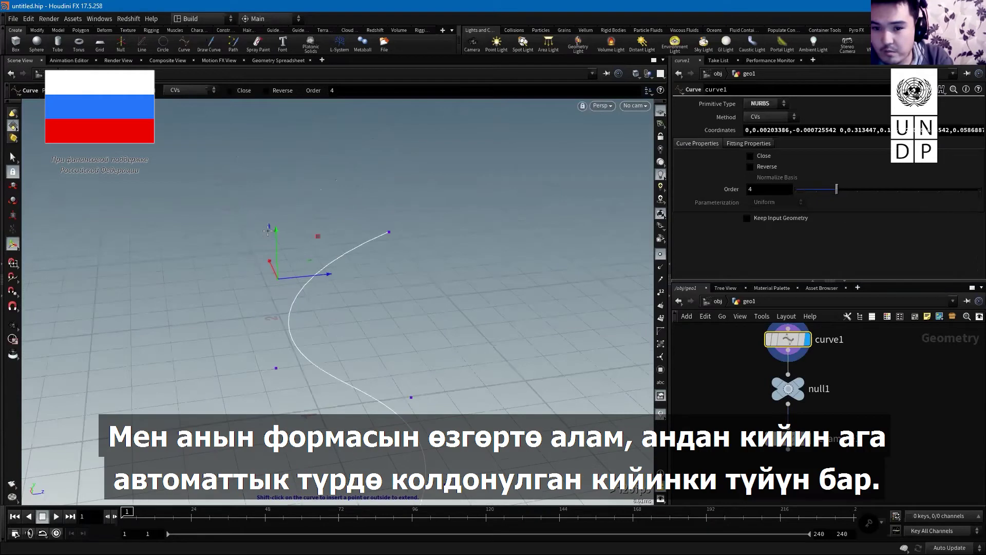
{"action": "left_click_drag", "start_coordinate": [339, 245], "coordinate": [367, 171], "text": "alt"}
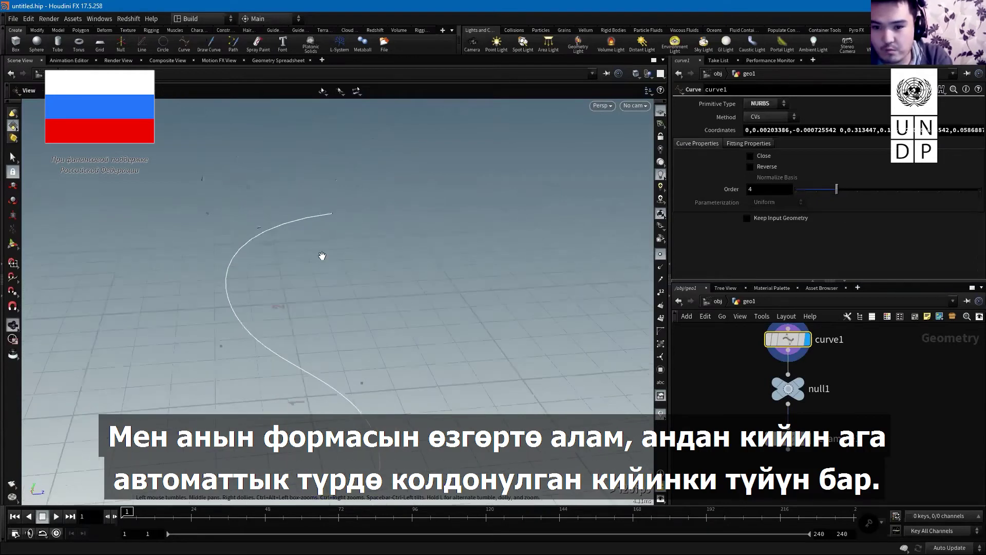
- Drag curve1's end control point to reshape the top of the curve
{"action": "left_click", "coordinate": [327, 207]}
{"action": "left_click_drag", "start_coordinate": [327, 207], "coordinate": [347, 251]}
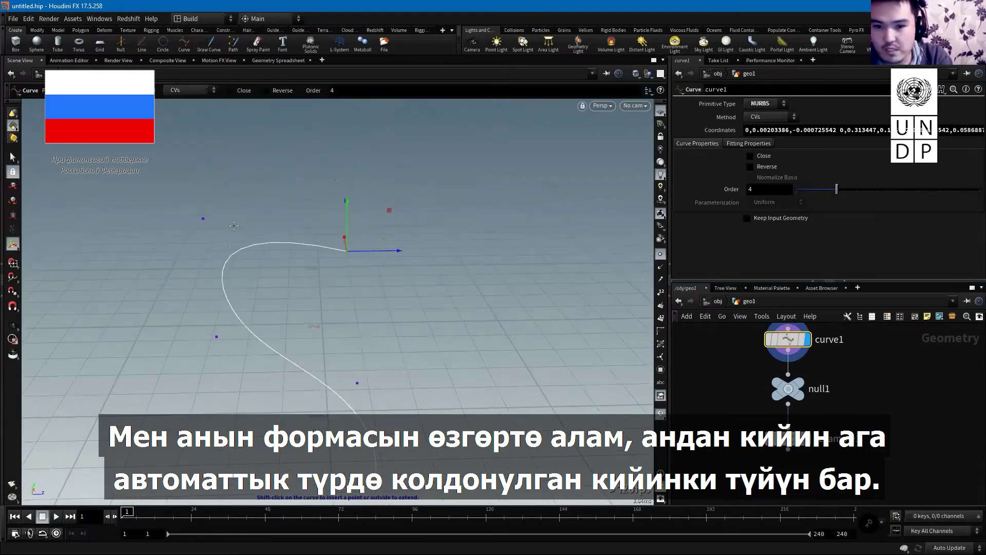
{"action": "left_click_drag", "start_coordinate": [348, 211], "coordinate": [348, 117]}
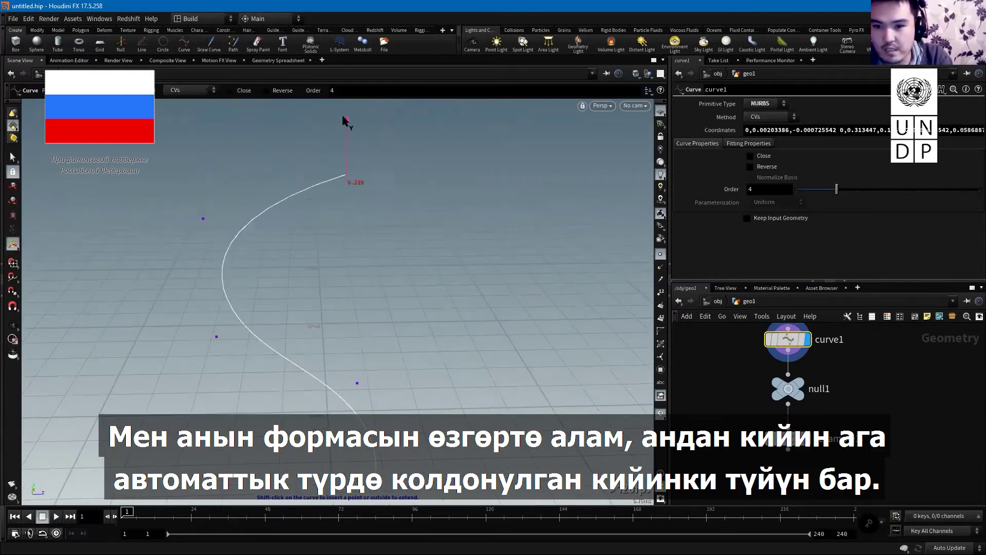
{"action": "left_click", "coordinate": [216, 337]}
{"action": "key", "text": "Escape"}
{"action": "left_click_drag", "start_coordinate": [316, 373], "coordinate": [264, 368]}
{"action": "key", "text": "Return"}
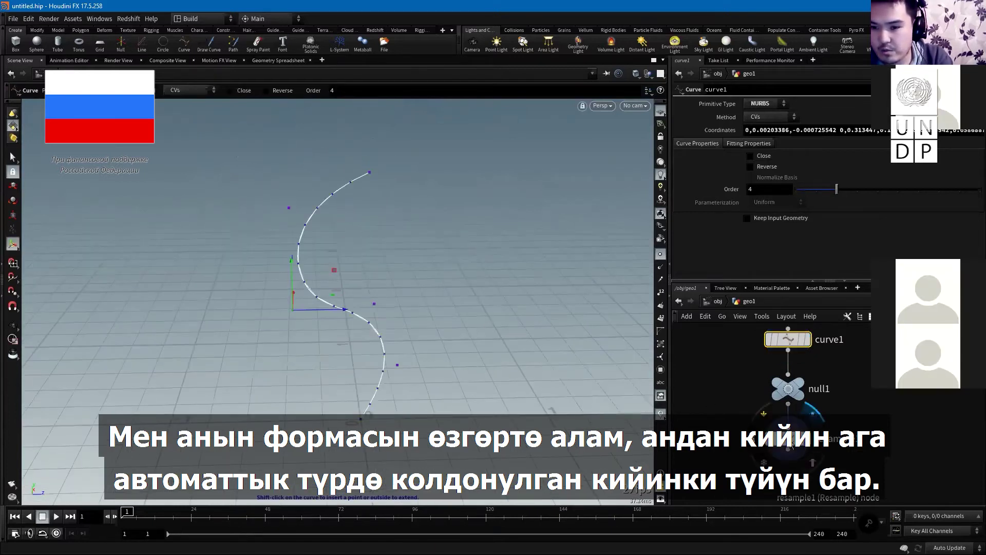
- Display resample1 with Even Length Segments at a 0.1 segment length
{"action": "left_click", "coordinate": [790, 441]}
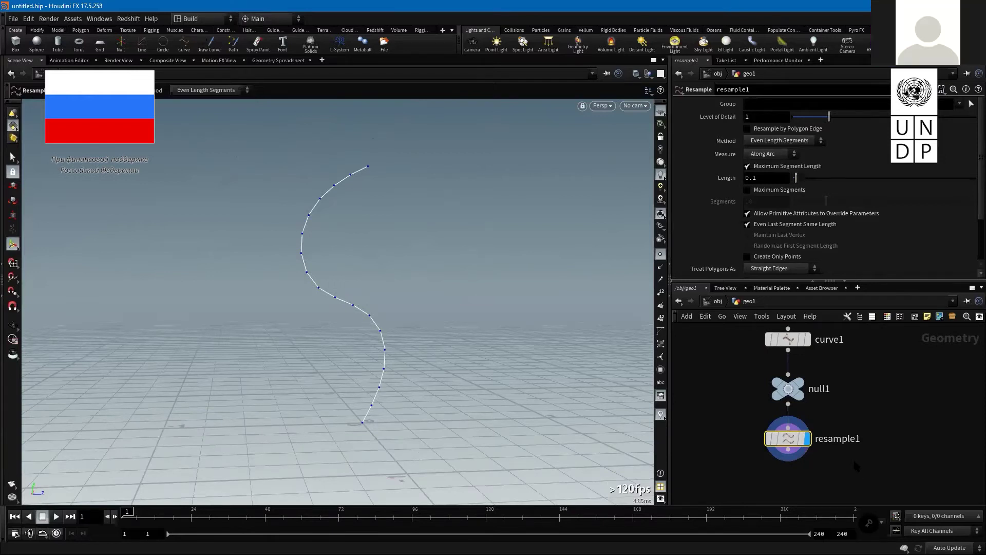
{"action": "scroll", "coordinate": [853, 458], "scroll_direction": "down", "scroll_amount": 3}
{"action": "key", "text": "Escape"}
{"action": "scroll", "coordinate": [381, 370], "scroll_direction": "up", "scroll_amount": 5}
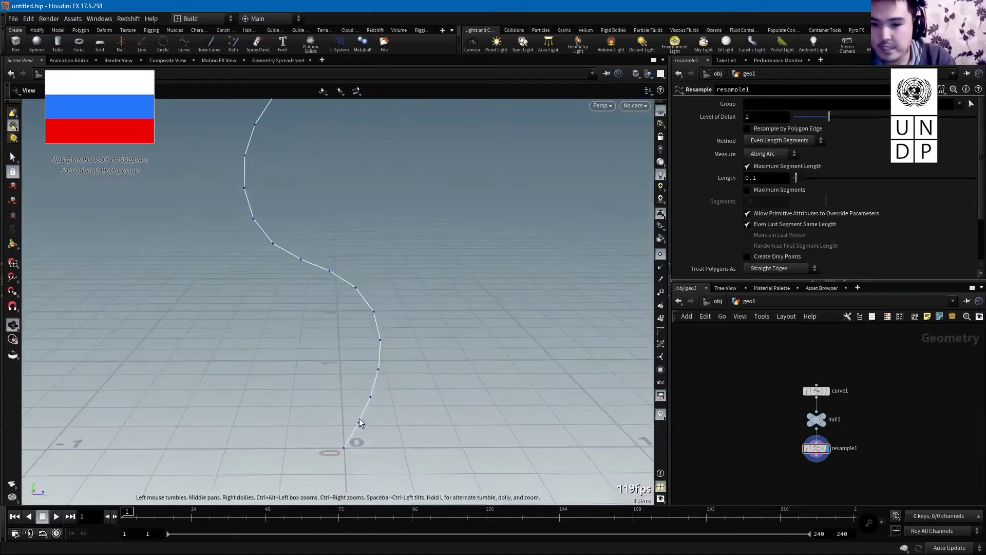
{"action": "left_click_drag", "start_coordinate": [403, 345], "coordinate": [368, 381]}
{"action": "mouse_move", "coordinate": [161, 477]}
{"action": "left_mouse_down"}
{"action": "mouse_move", "coordinate": [190, 470]}
{"action": "mouse_move", "coordinate": [72, 433]}
{"action": "left_mouse_up"}
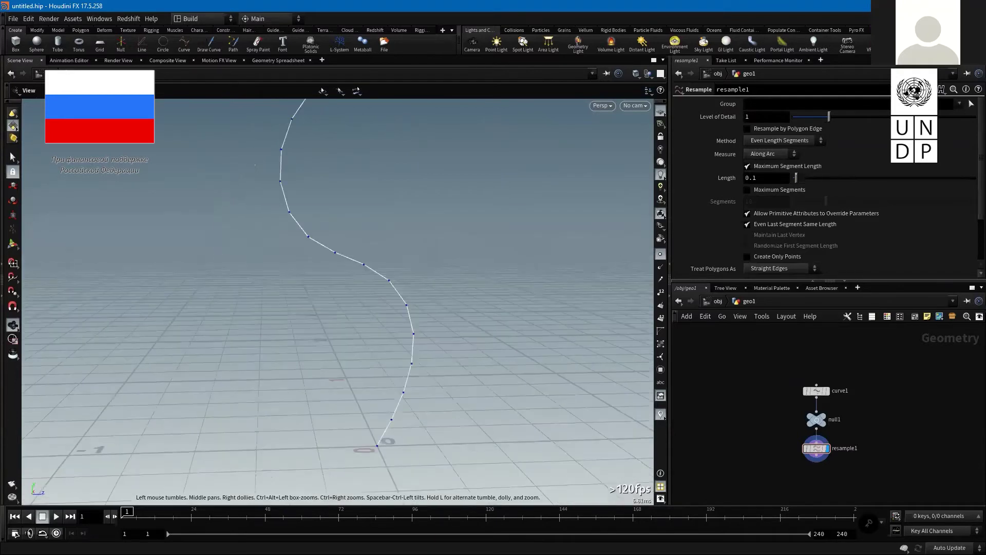
{"action": "key", "text": "Return"}
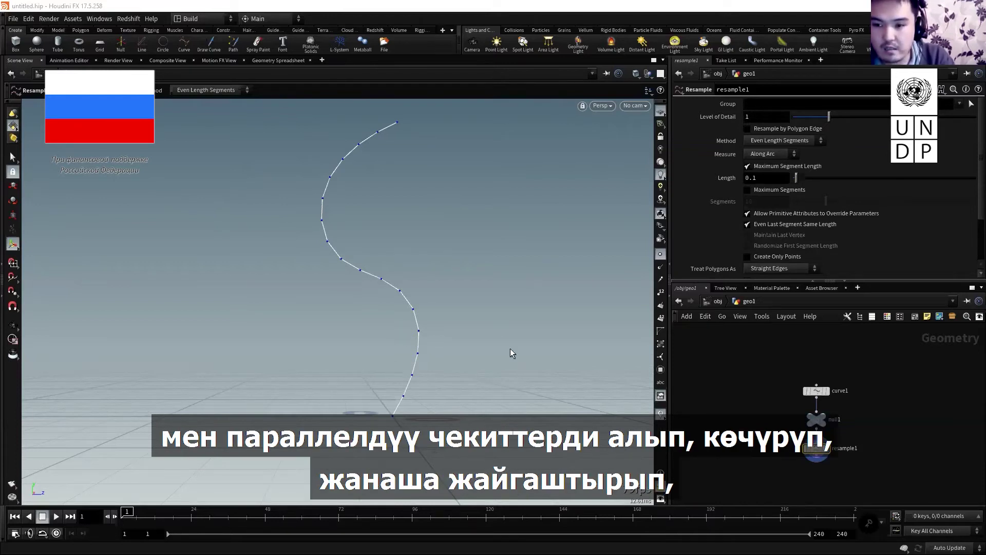
- Tumble the viewport to inspect the evenly spaced resampled S-curve
{"action": "key", "text": "Escape"}
{"action": "mouse_move", "coordinate": [432, 312]}
{"action": "left_mouse_down"}
{"action": "mouse_move", "coordinate": [411, 347]}
{"action": "mouse_move", "coordinate": [362, 360]}
{"action": "left_mouse_up"}
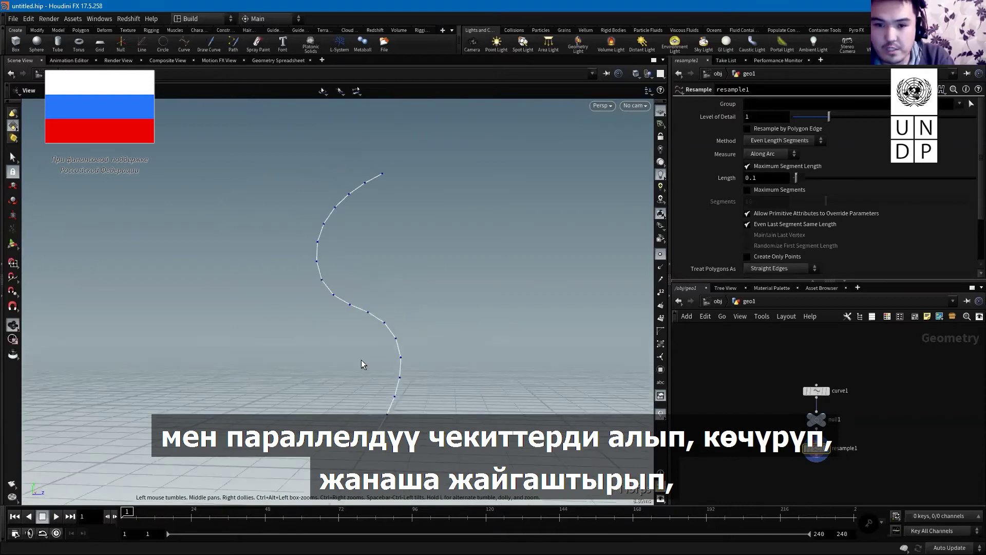
{"action": "key", "text": "Return"}
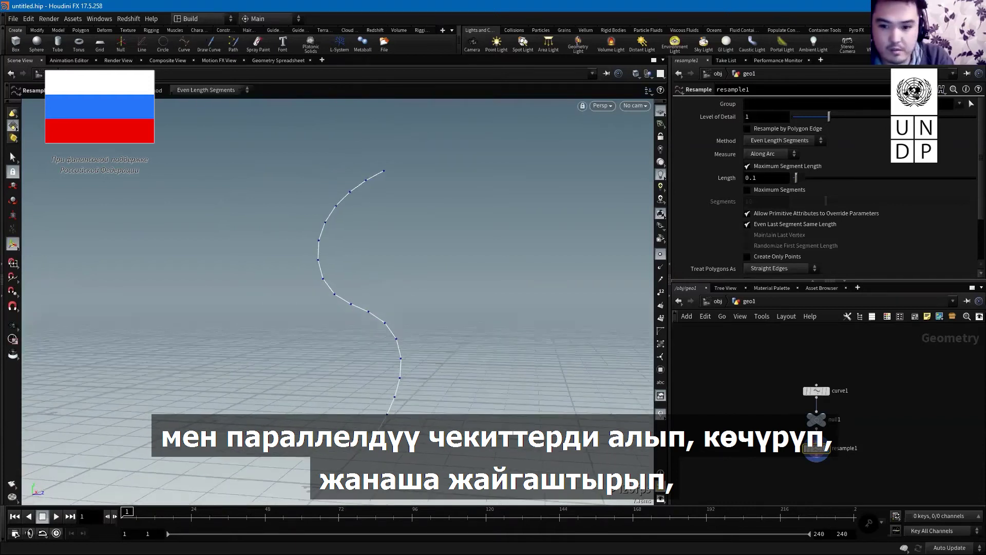
{"action": "key", "text": "Escape"}
{"action": "mouse_move", "coordinate": [427, 367]}
{"action": "left_mouse_down"}
{"action": "mouse_move", "coordinate": [332, 399]}
{"action": "mouse_move", "coordinate": [359, 395]}
{"action": "left_mouse_up"}
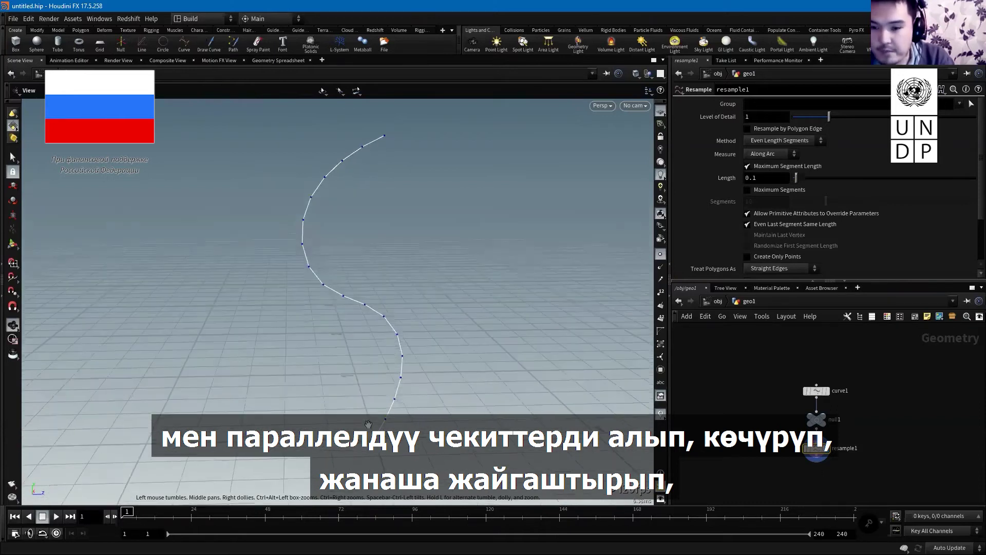
{"action": "mouse_move", "coordinate": [352, 433]}
{"action": "left_mouse_down"}
{"action": "mouse_move", "coordinate": [418, 445]}
{"action": "mouse_move", "coordinate": [343, 426]}
{"action": "left_mouse_up"}
{"action": "key", "text": "Return"}
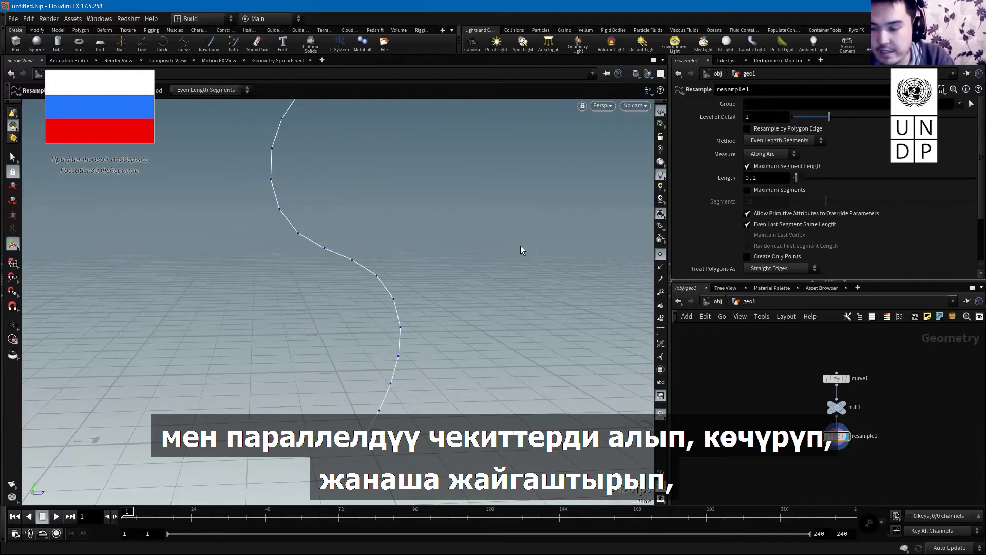
- Add a Copy to Points node and a sphere with uniform scale 0.01
{"action": "key", "text": "Tab"}
{"action": "type", "text": "c"}
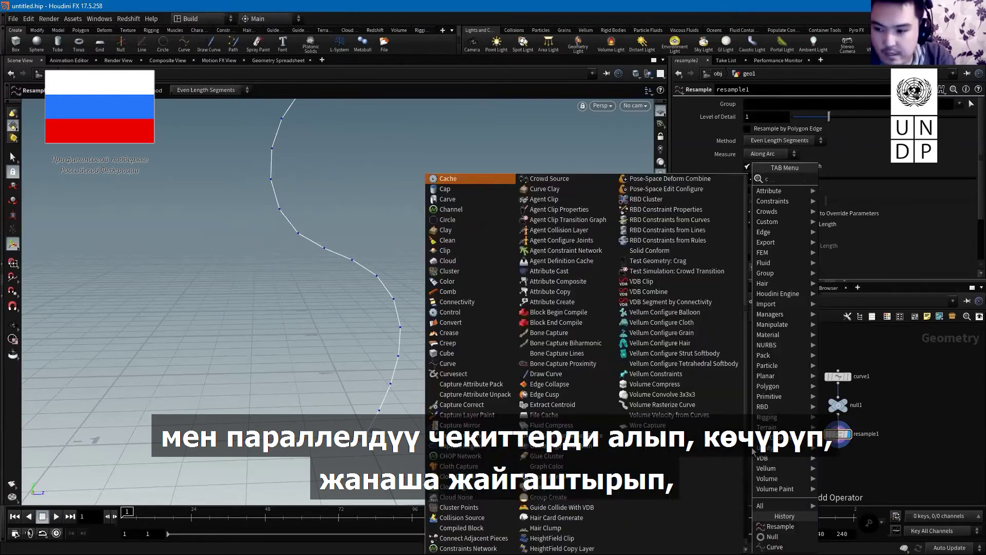
{"action": "type", "text": "opy"}
{"action": "key", "text": "Return"}
{"action": "left_click", "coordinate": [756, 470]}
{"action": "key", "text": "Tab"}
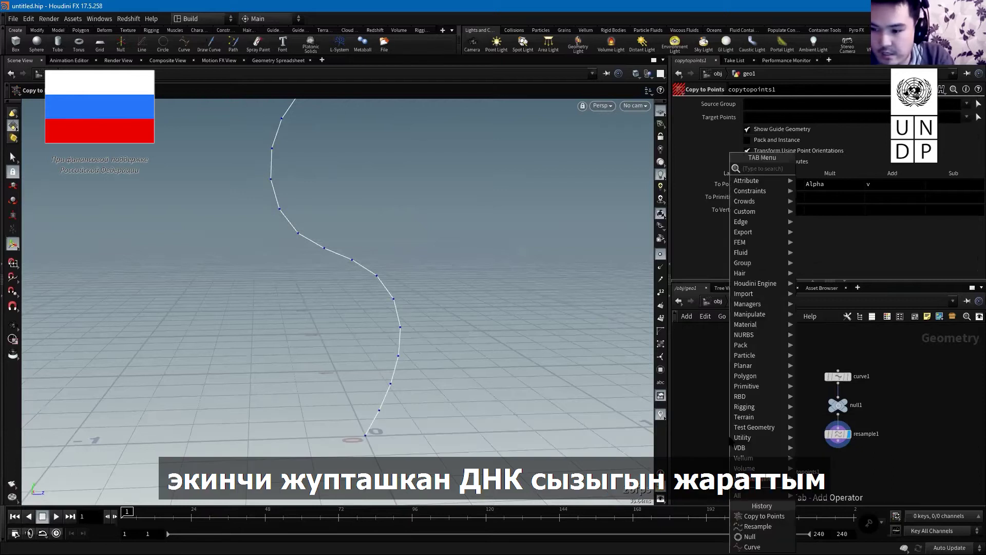
{"action": "type", "text": "sp"}
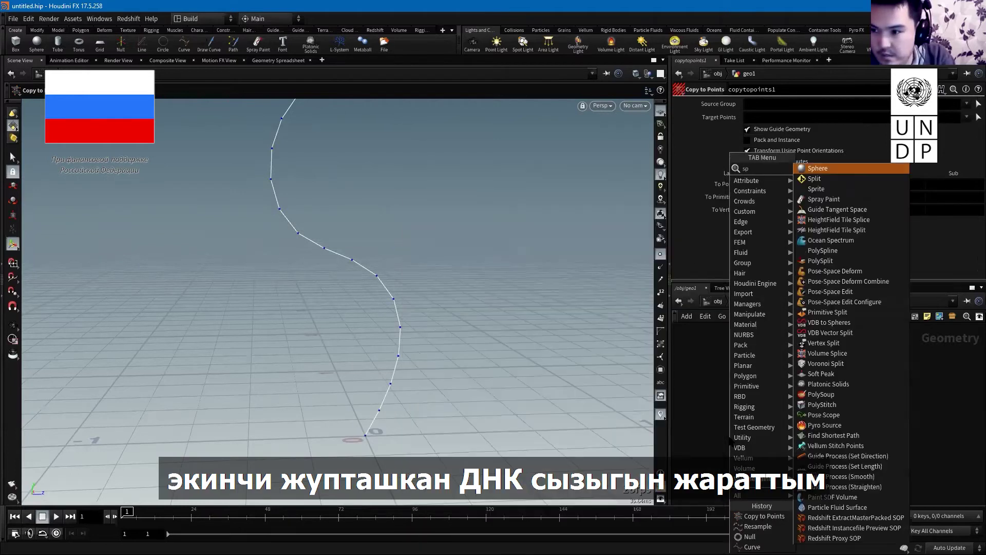
{"action": "key", "text": "Return"}
{"action": "left_click", "coordinate": [727, 434]}
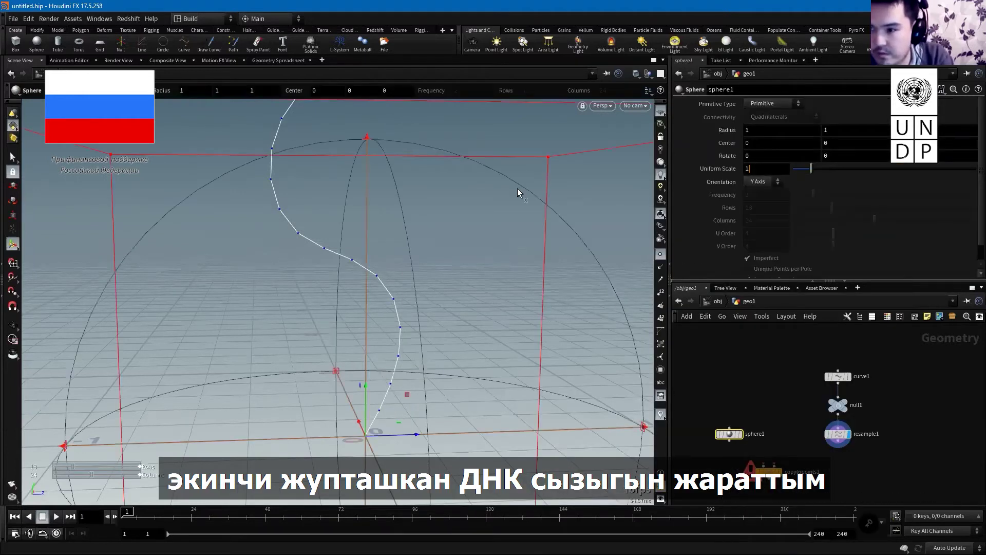
{"action": "type", "text": "1"}
{"action": "key", "text": "Return"}
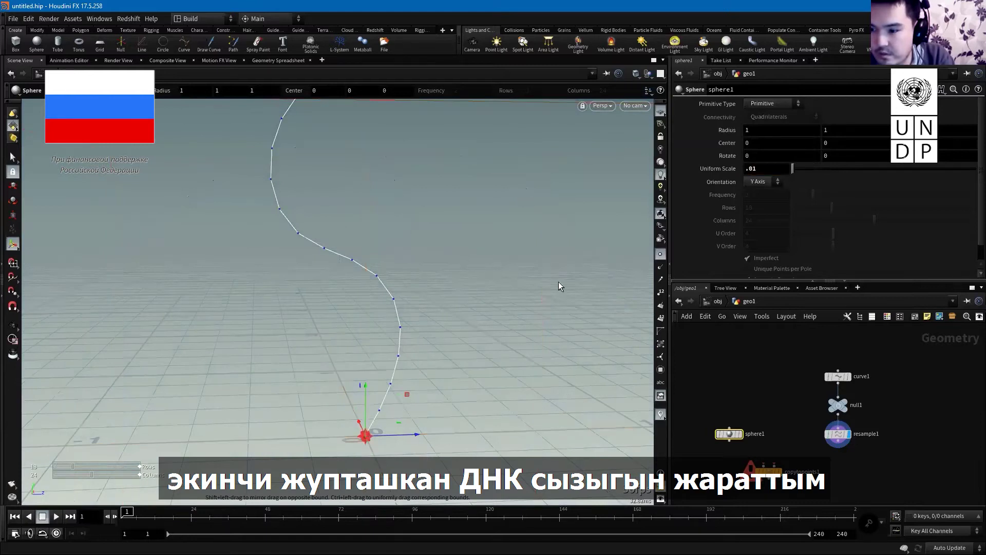
- Wire sphere1 and resample1 into copytopoints1 and display its result
{"action": "left_click_drag", "start_coordinate": [729, 441], "coordinate": [764, 467]}
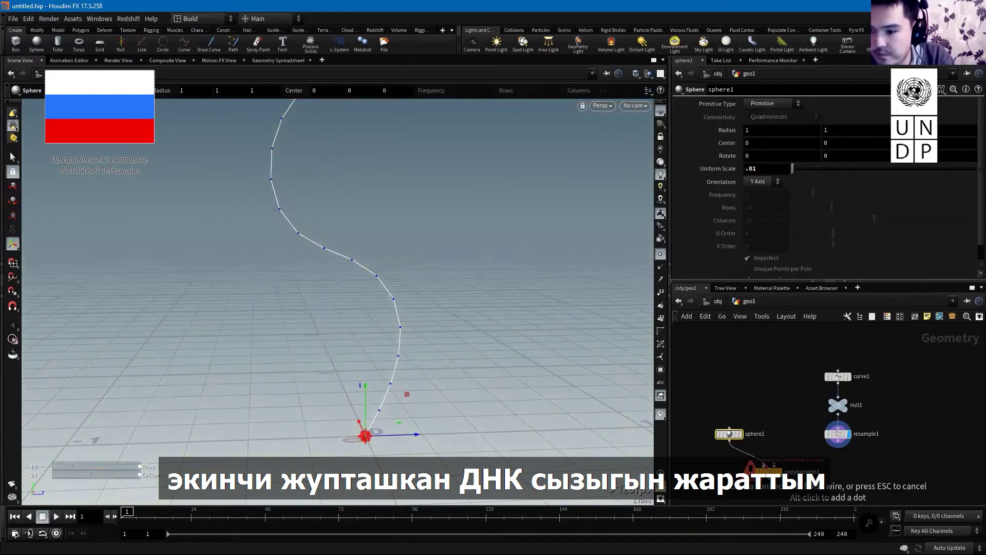
{"action": "left_click_drag", "start_coordinate": [838, 447], "coordinate": [775, 465]}
{"action": "left_click", "coordinate": [782, 470]}
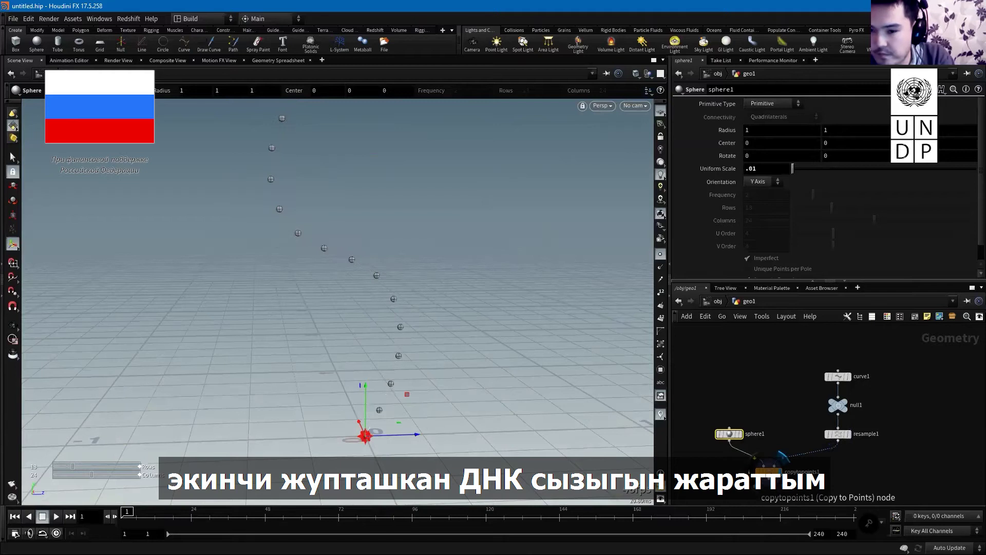
{"action": "scroll", "coordinate": [769, 471], "scroll_direction": "up", "scroll_amount": 2}
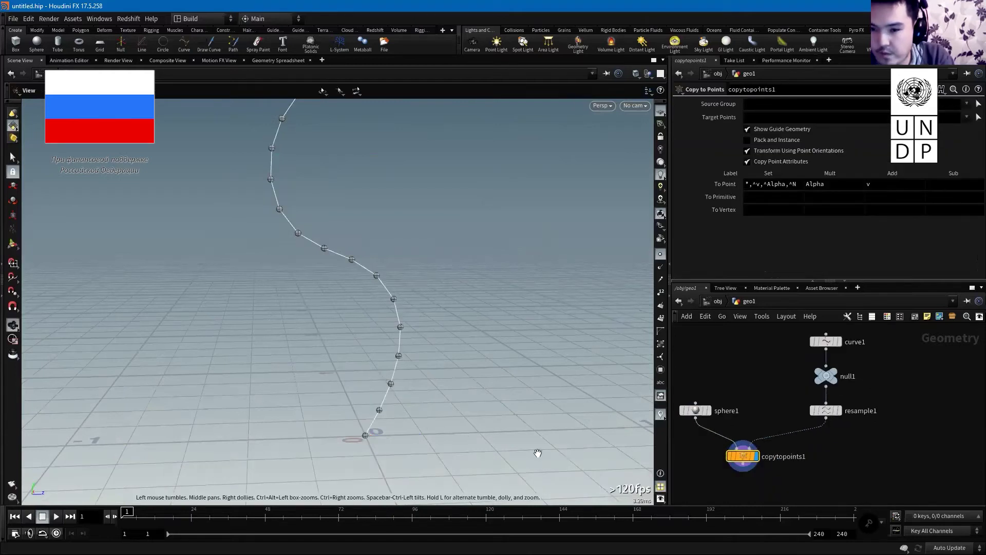
- Rearrange sphere1 and copytopoints1, then add an attribvop1 node beside resample1
{"action": "scroll", "coordinate": [750, 438], "scroll_direction": "up", "scroll_amount": 1}
{"action": "left_click_drag", "start_coordinate": [751, 438], "coordinate": [735, 452]}
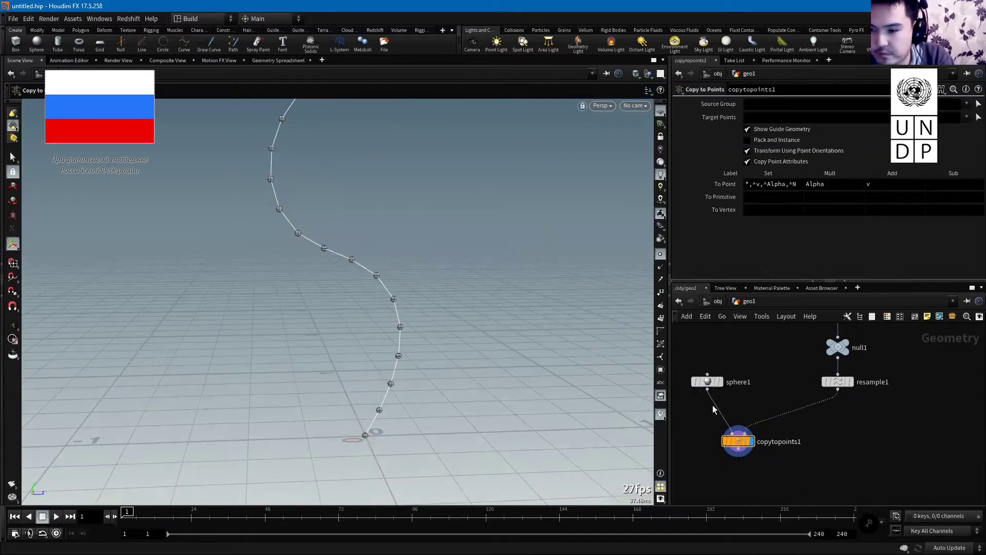
{"action": "left_click_drag", "start_coordinate": [707, 382], "coordinate": [729, 402]}
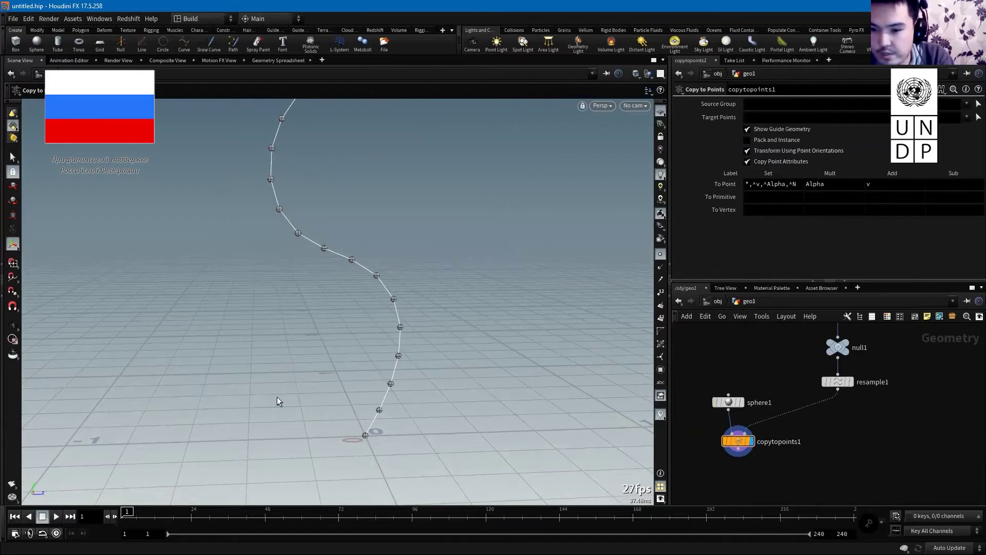
{"action": "key", "text": "Tab"}
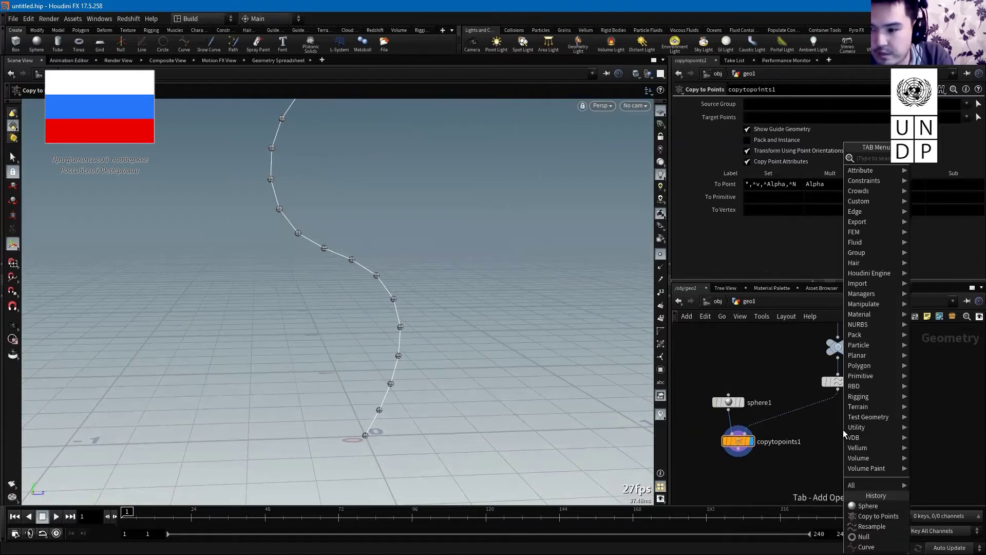
{"action": "type", "text": "attrib"}
{"action": "key", "text": "Return"}
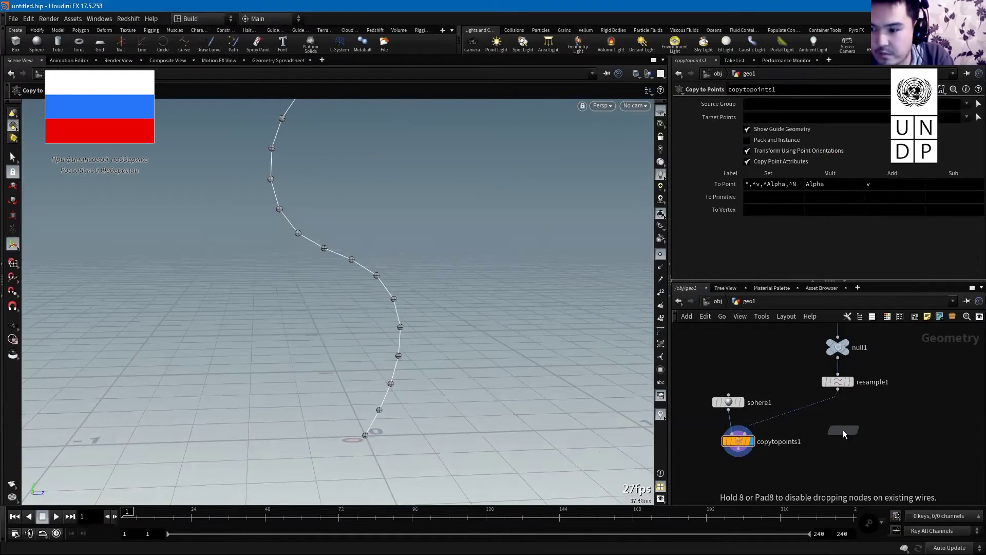
{"action": "left_click", "coordinate": [849, 429]}
- Insert a polyframe1 node between resample1 and attribvop1 and display its result
{"action": "left_click", "coordinate": [852, 385]}
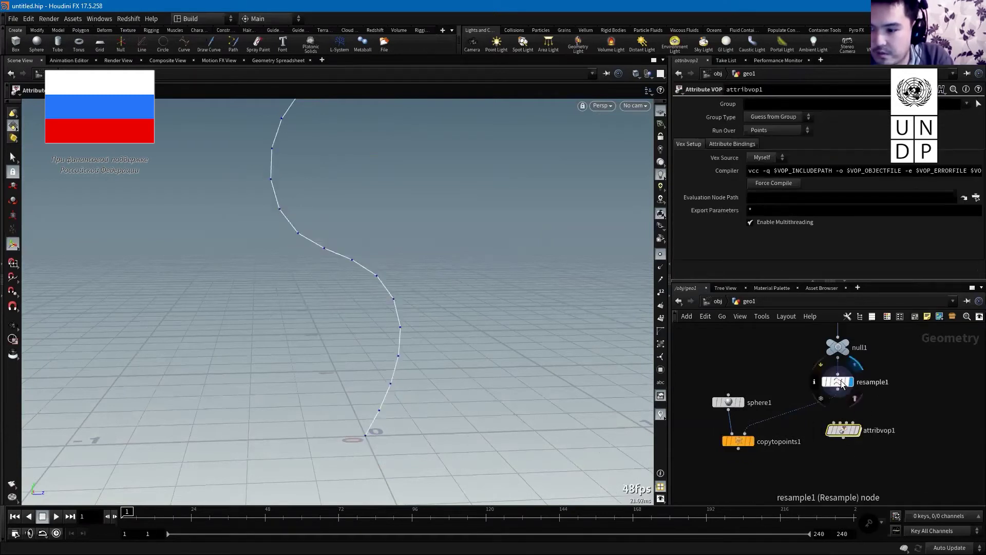
{"action": "key", "text": "Tab"}
{"action": "type", "text": "polyframe"}
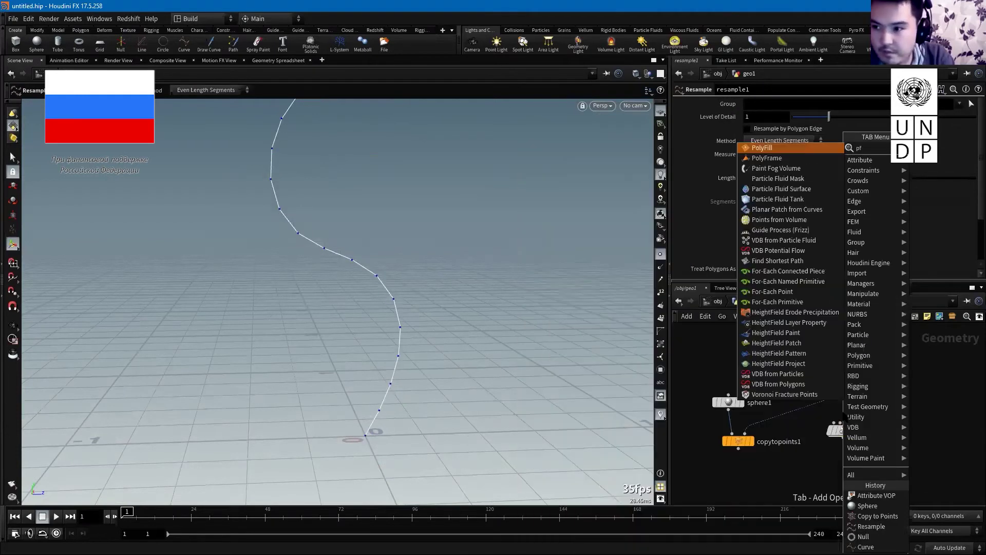
{"action": "key", "text": "Return"}
{"action": "left_click", "coordinate": [841, 414]}
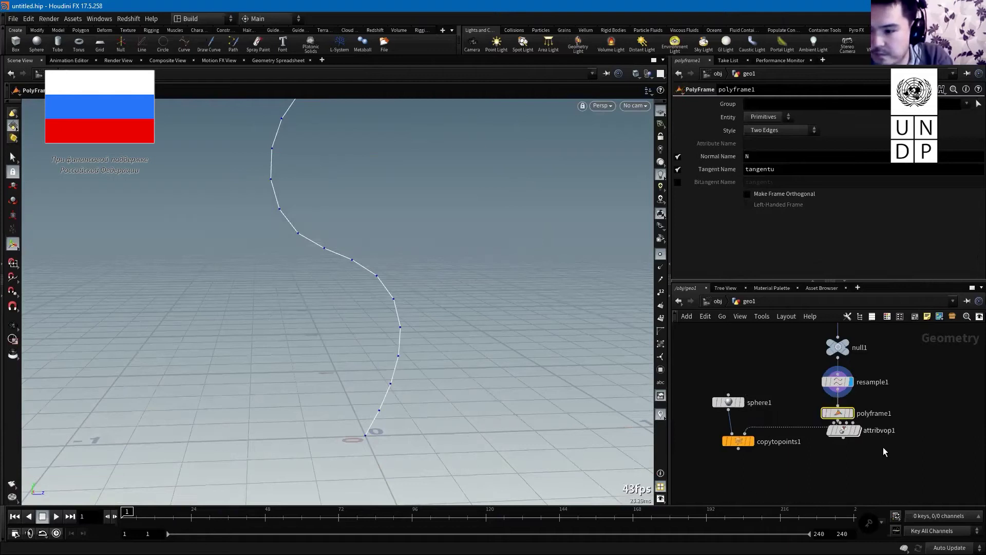
{"action": "left_click_drag", "start_coordinate": [844, 430], "coordinate": [838, 482]}
{"action": "left_click", "coordinate": [851, 413]}
{"action": "mouse_move", "coordinate": [392, 359]}
{"action": "left_mouse_down"}
{"action": "mouse_move", "coordinate": [359, 351]}
{"action": "mouse_move", "coordinate": [366, 342]}
{"action": "left_mouse_up"}
- Switch the viewport colour scheme to Dark
{"action": "key", "text": "d"}
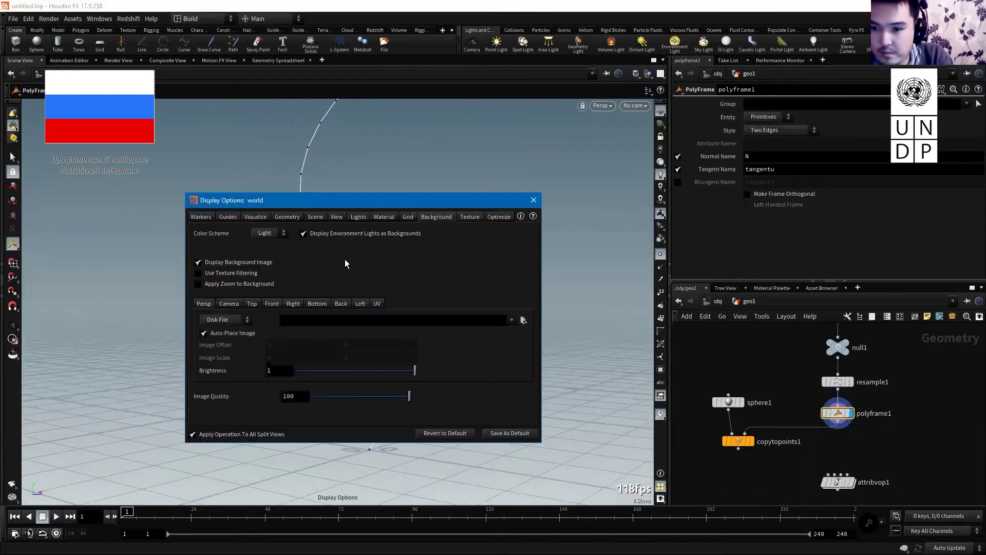
{"action": "left_click", "coordinate": [260, 233]}
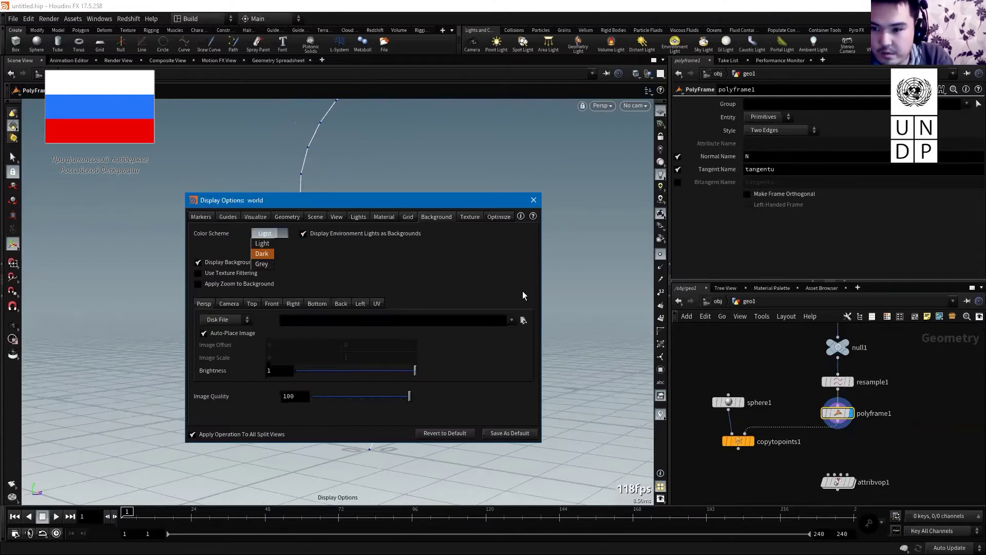
{"action": "key", "text": "Return"}
{"action": "key", "text": "Escape"}
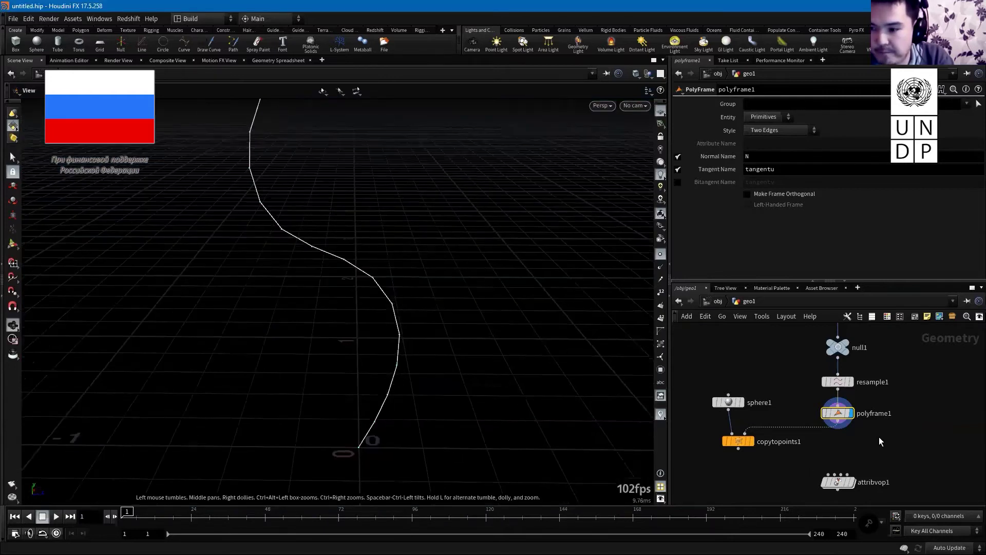
- Make PolyFrame write the tangent to up and the bitangent to N, with Normal Name off
{"action": "key", "text": "Return"}
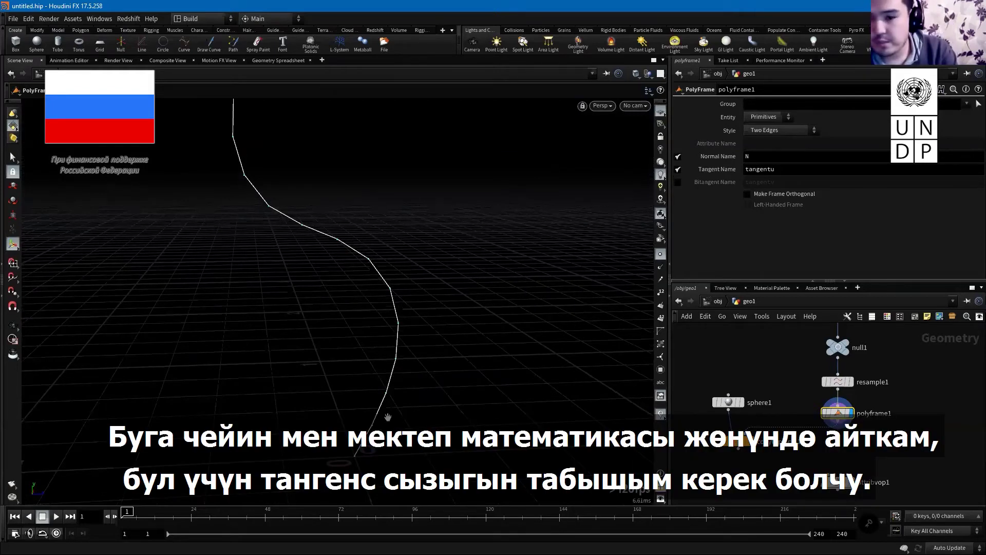
{"action": "key", "text": "Escape"}
{"action": "left_click_drag", "start_coordinate": [388, 418], "coordinate": [433, 390]}
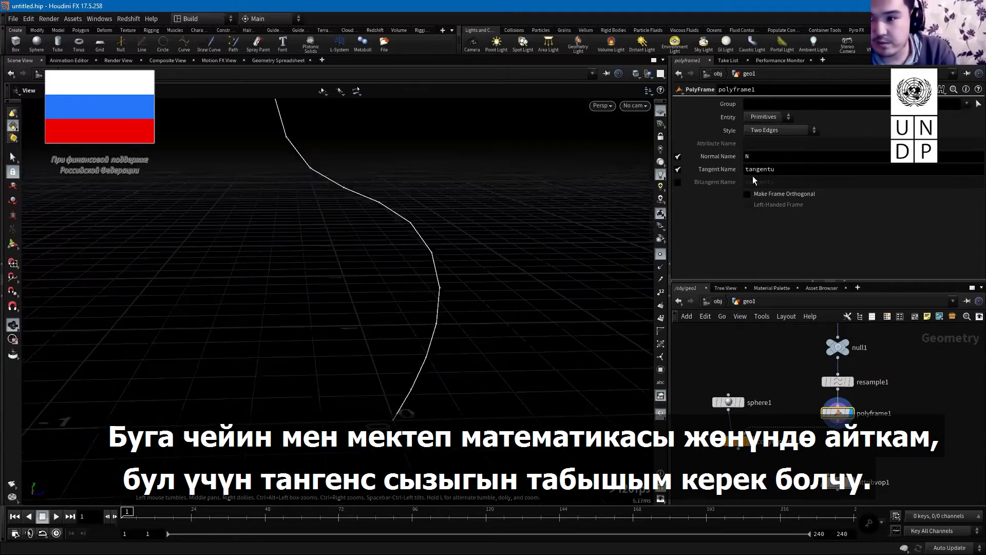
{"action": "left_click", "coordinate": [678, 156]}
{"action": "type", "text": "N"}
{"action": "left_click", "coordinate": [679, 182]}
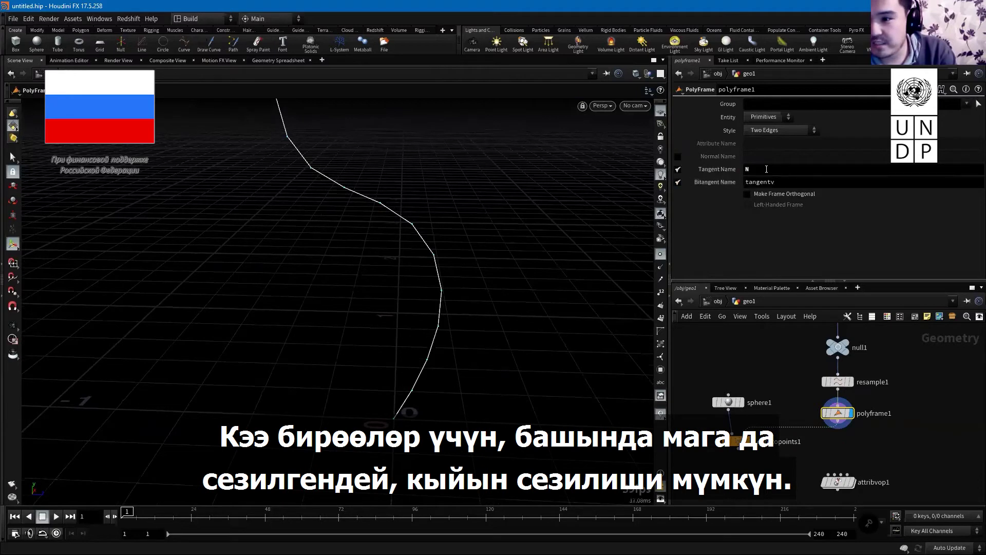
{"action": "type", "text": "up"}
{"action": "key", "text": "Return"}
{"action": "left_click", "coordinate": [799, 183]}
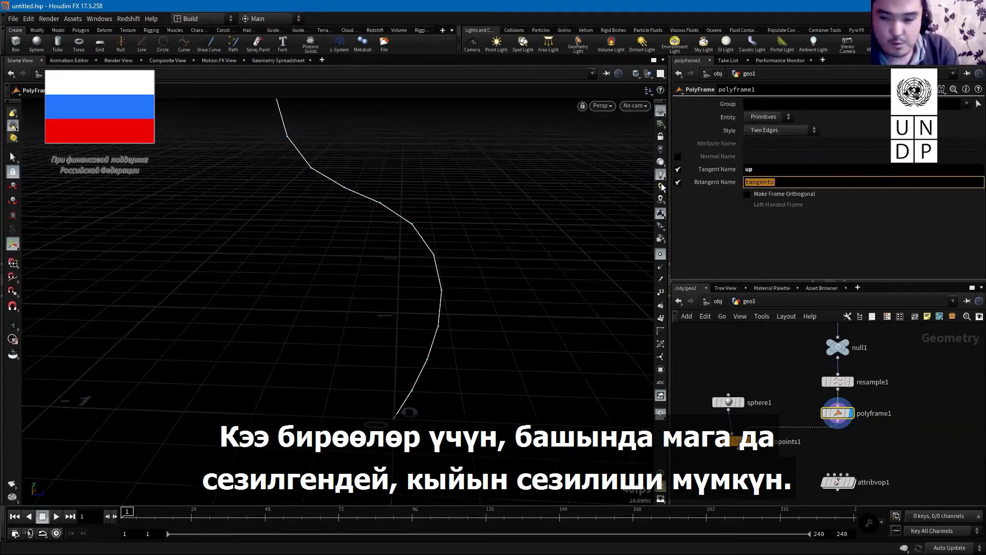
{"action": "type", "text": "N"}
{"action": "key", "text": "Return"}
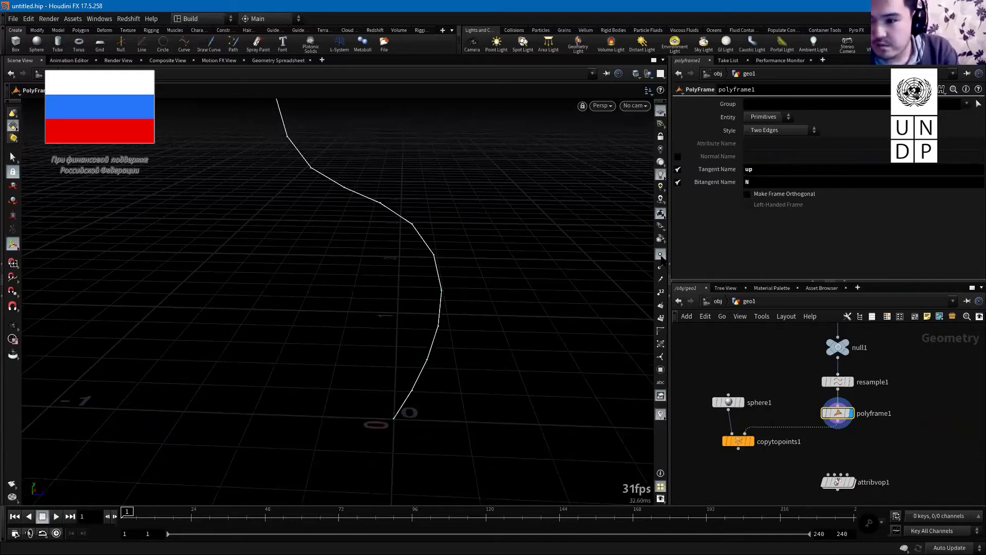
- Display the frame vectors along the curve and orbit to inspect them
{"action": "left_click", "coordinate": [661, 266]}
{"action": "mouse_move", "coordinate": [626, 287]}
{"action": "left_mouse_down"}
{"action": "mouse_move", "coordinate": [447, 357]}
{"action": "mouse_move", "coordinate": [395, 341]}
{"action": "mouse_move", "coordinate": [403, 370]}
{"action": "mouse_move", "coordinate": [345, 326]}
{"action": "mouse_move", "coordinate": [348, 312]}
{"action": "mouse_move", "coordinate": [321, 360]}
{"action": "left_mouse_up"}
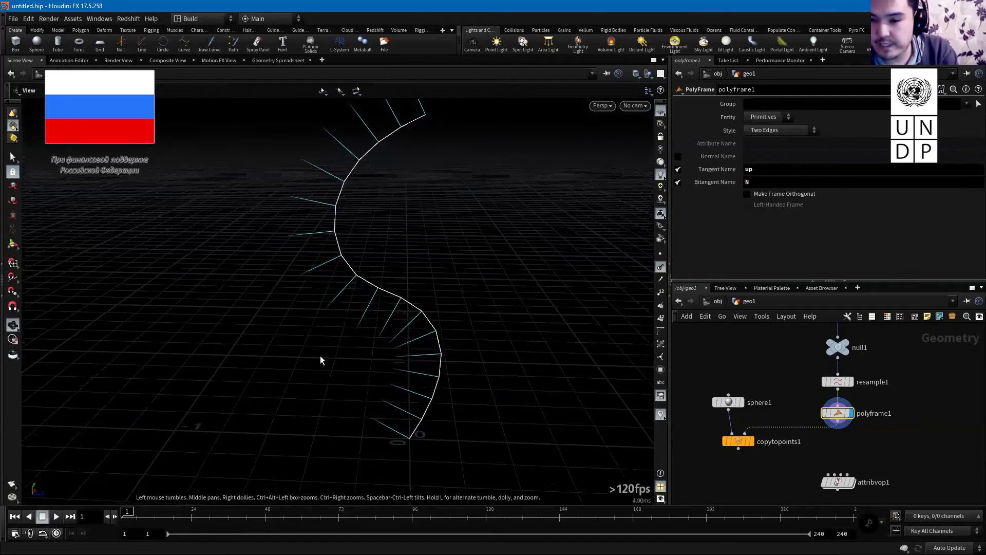
{"action": "left_click_drag", "start_coordinate": [463, 360], "coordinate": [401, 398]}
{"action": "key", "text": "Return"}
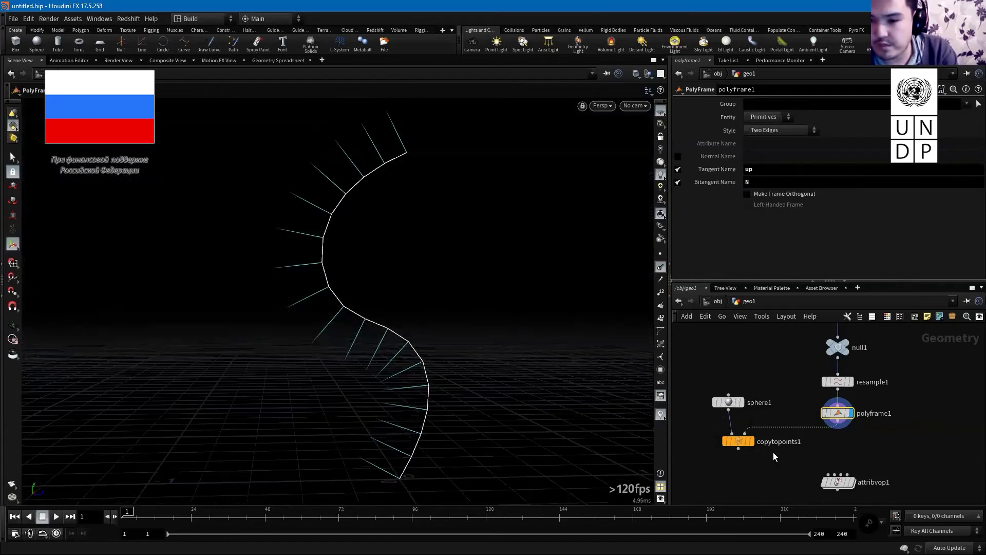
- Wire copytopoints1 into attribvop1's first input and polyframe1 into its second, then select attribvop1
{"action": "middle_click_drag", "start_coordinate": [822, 429], "coordinate": [804, 403]}
{"action": "mouse_move", "coordinate": [720, 422]}
{"action": "left_mouse_down"}
{"action": "mouse_move", "coordinate": [816, 447]}
{"action": "mouse_move", "coordinate": [820, 394]}
{"action": "left_mouse_up"}
{"action": "left_click_drag", "start_coordinate": [828, 458], "coordinate": [821, 449]}
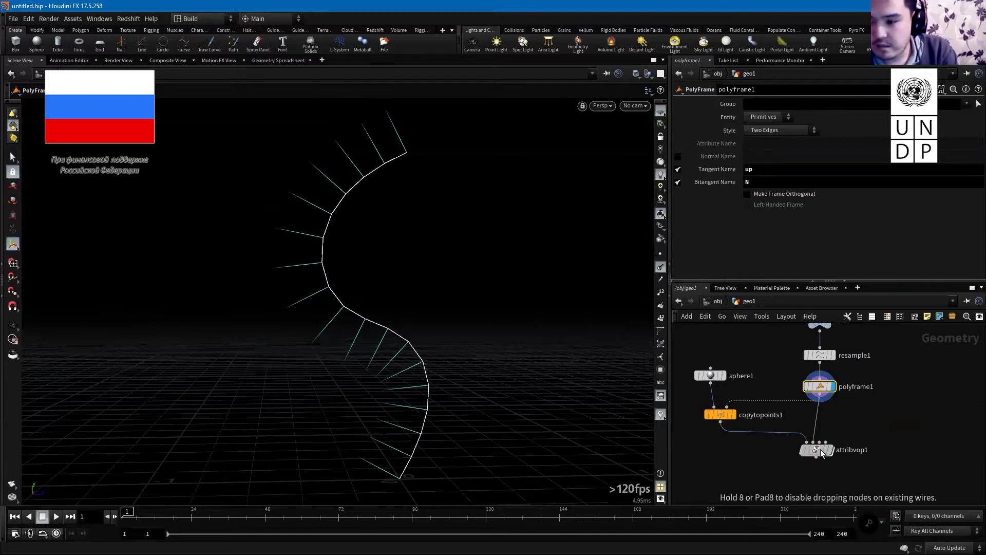
{"action": "left_click", "coordinate": [818, 450]}
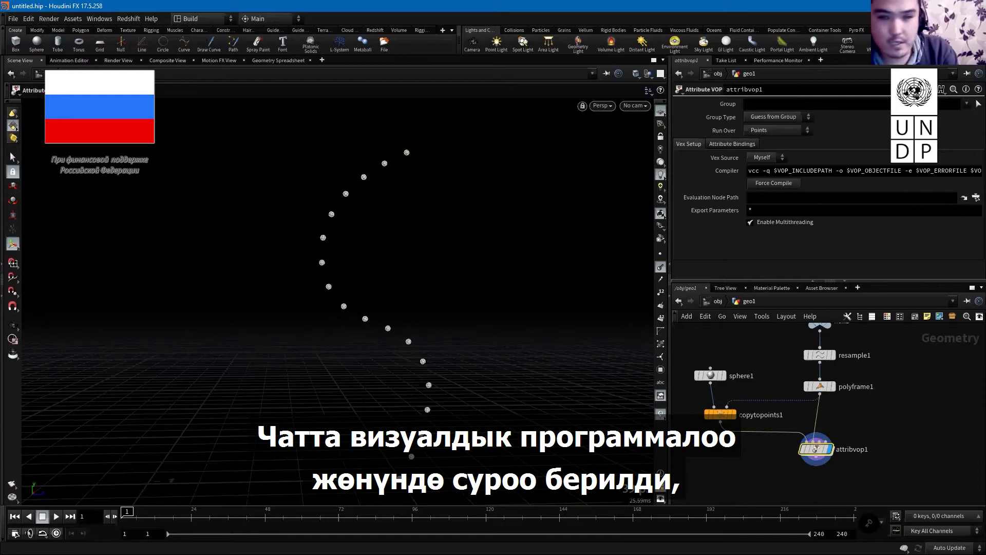
{"action": "scroll", "coordinate": [837, 403], "scroll_direction": "up", "scroll_amount": 2}
{"action": "scroll", "coordinate": [837, 403], "scroll_direction": "up", "scroll_amount": 2}
{"action": "scroll", "coordinate": [874, 390], "scroll_direction": "up", "scroll_amount": 2}
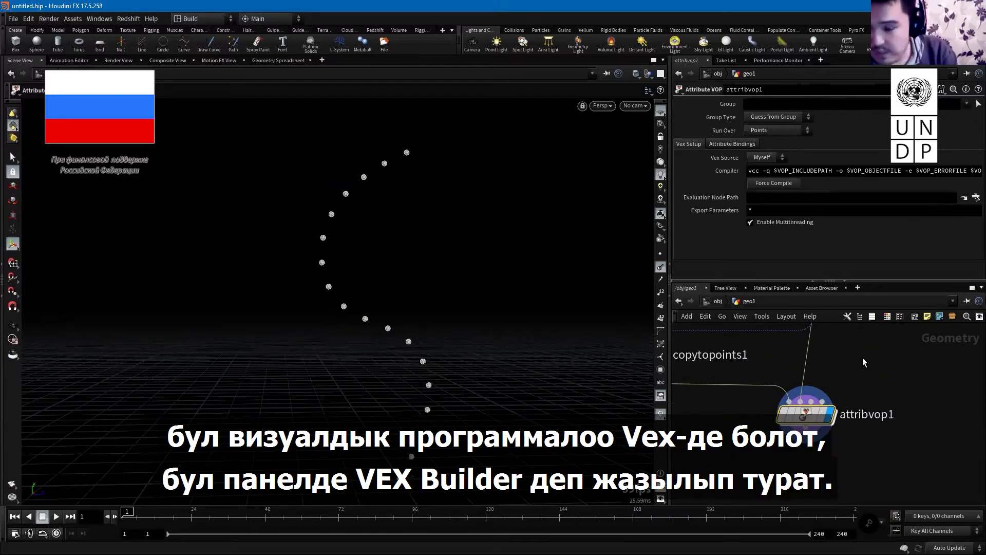
{"action": "scroll", "coordinate": [856, 406], "scroll_direction": "down", "scroll_amount": 3}
{"action": "key", "text": "i"}
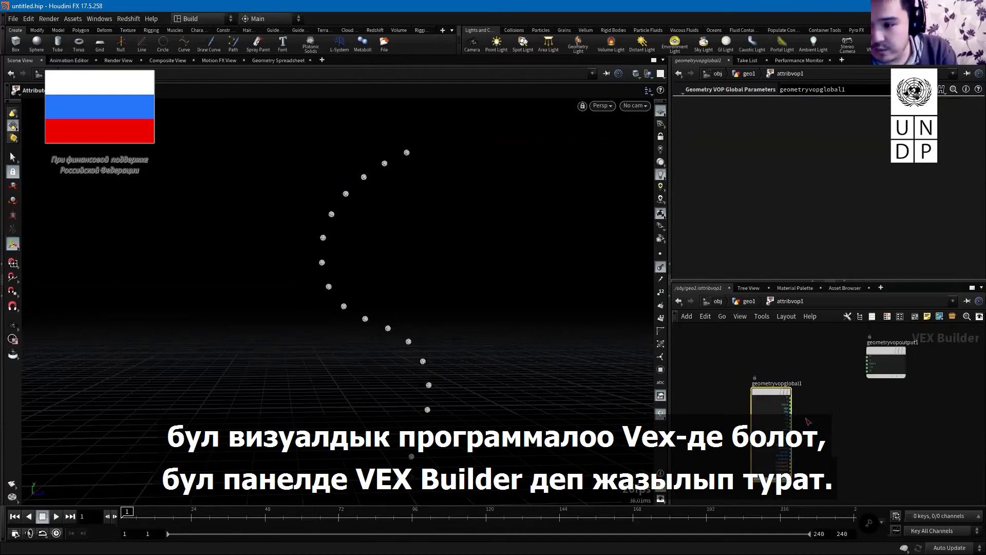
{"action": "middle_click_drag", "start_coordinate": [809, 421], "coordinate": [855, 393]}
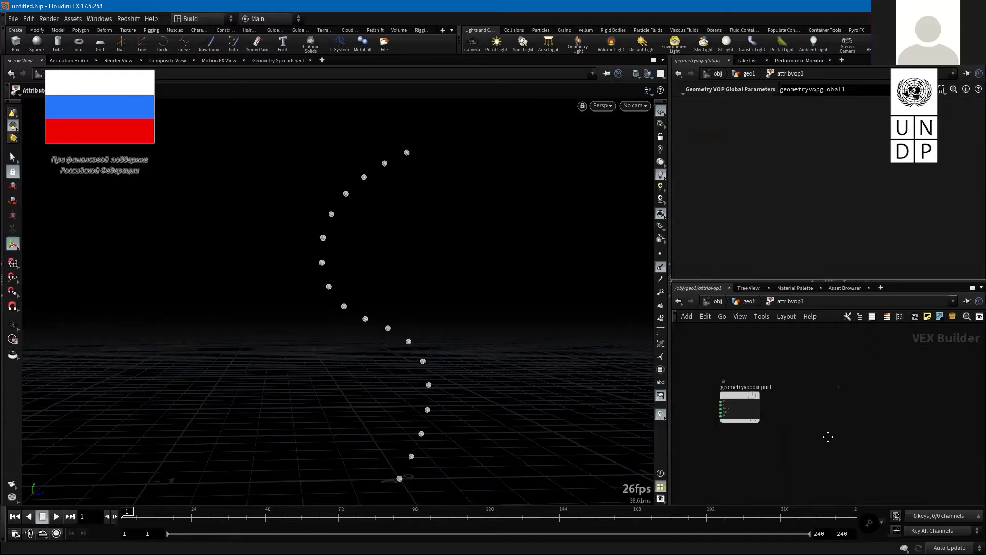
{"action": "key", "text": "h"}
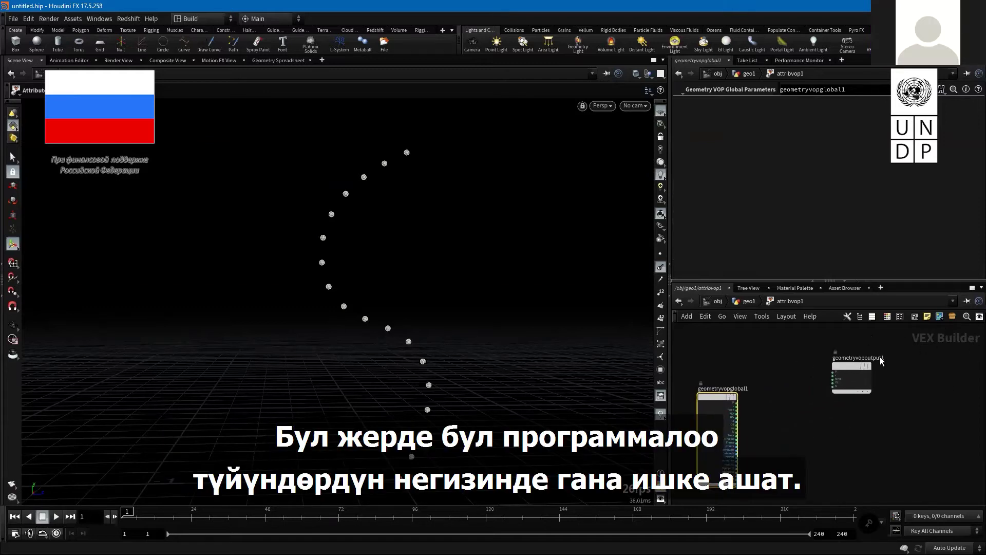
{"action": "mouse_move", "coordinate": [881, 360]}
{"action": "middle_mouse_down"}
{"action": "mouse_move", "coordinate": [898, 355]}
{"action": "mouse_move", "coordinate": [871, 373]}
{"action": "middle_mouse_up"}
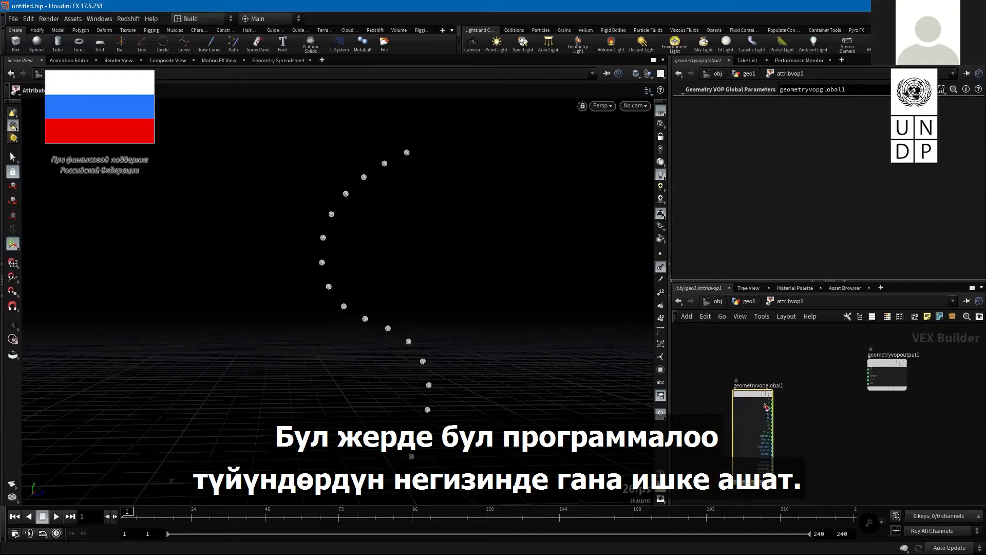
{"action": "key", "text": "l"}
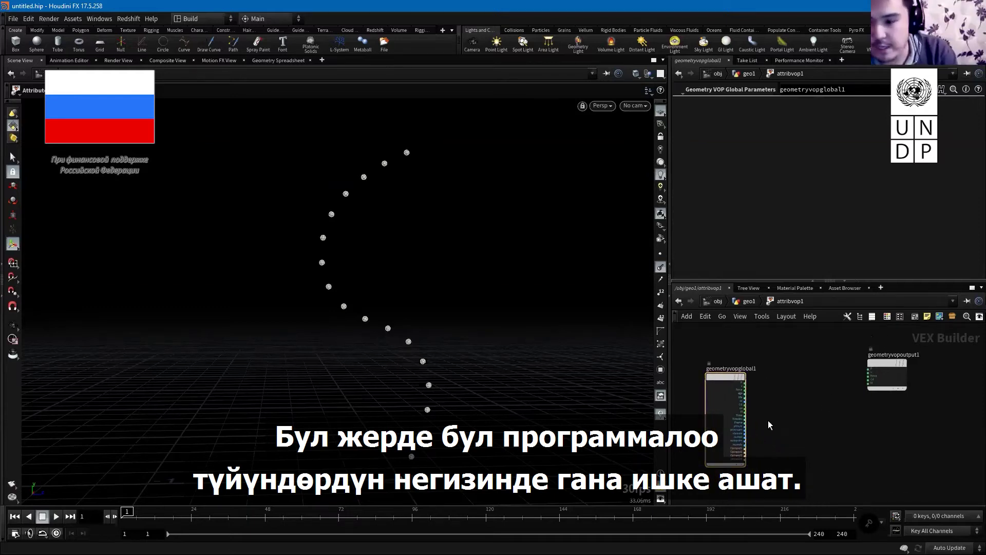
{"action": "scroll", "coordinate": [769, 420], "scroll_direction": "up", "scroll_amount": 2}
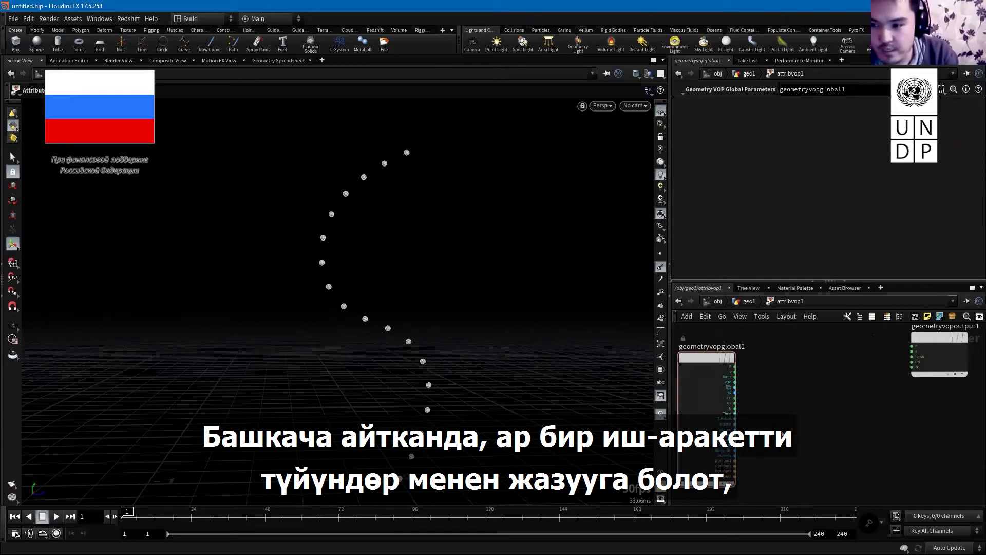
{"action": "key", "text": "Tab"}
{"action": "key", "text": "Escape"}
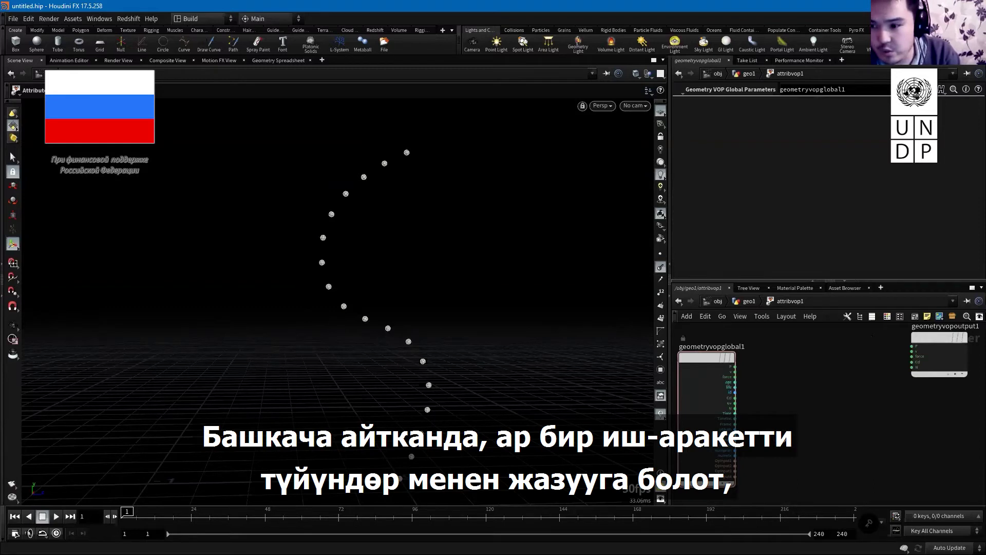
{"action": "key", "text": "Tab"}
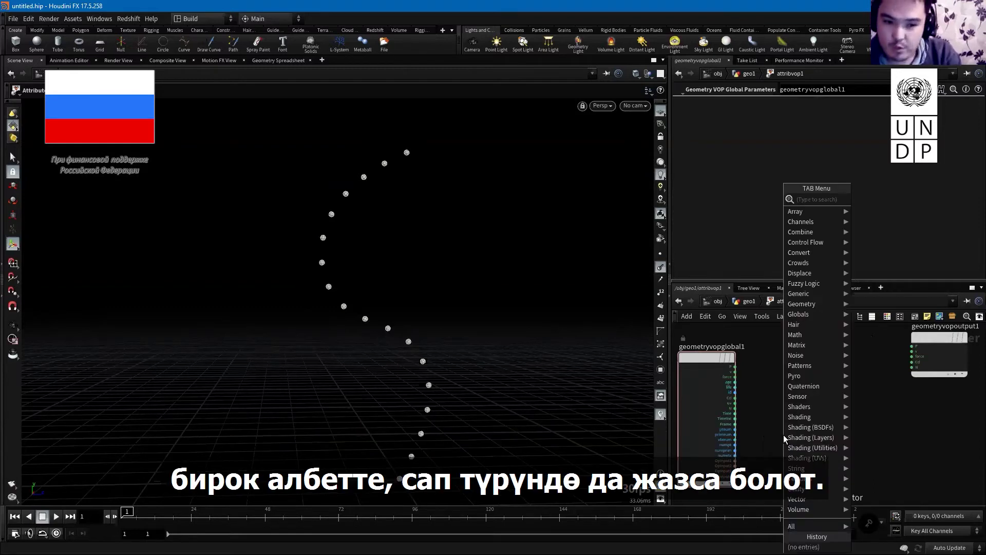
{"action": "key", "text": "Escape"}
- Back in geo1, add an Attribute Wrangle node, attribwrangle1, beside attribvop1
{"action": "key", "text": "u"}
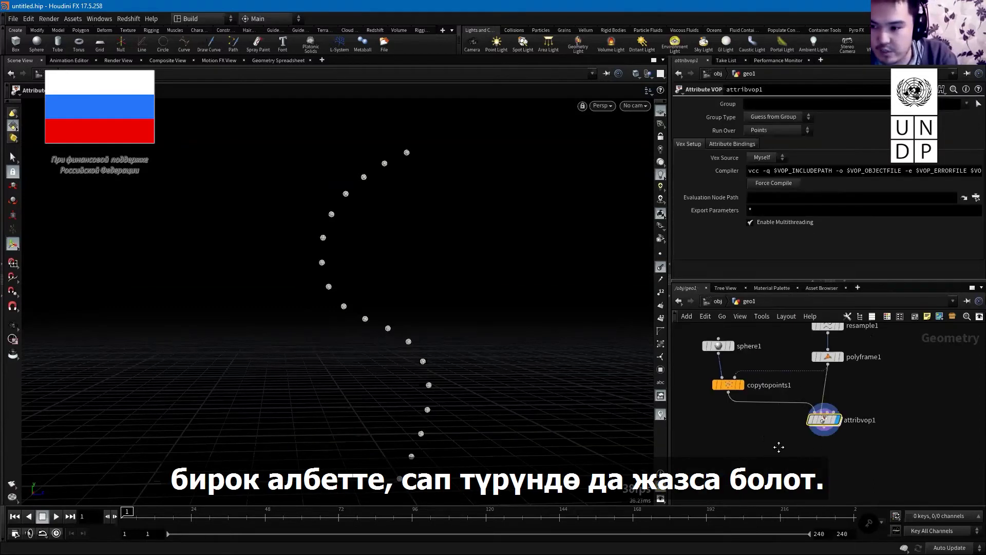
{"action": "key", "text": "Tab"}
{"action": "left_click", "coordinate": [852, 432]}
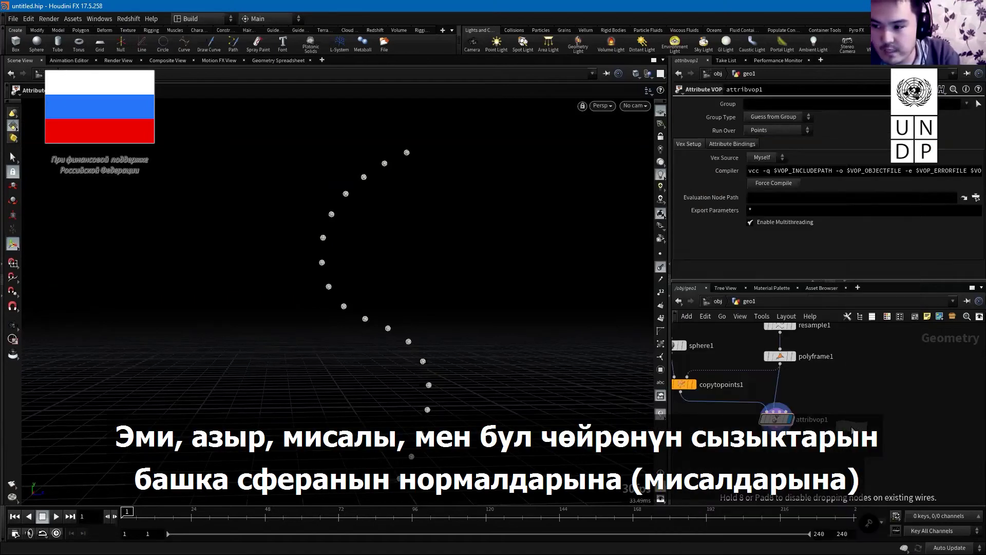
{"action": "left_click", "coordinate": [852, 429]}
{"action": "mouse_move", "coordinate": [776, 418]}
{"action": "mouse_move", "coordinate": [851, 419]}
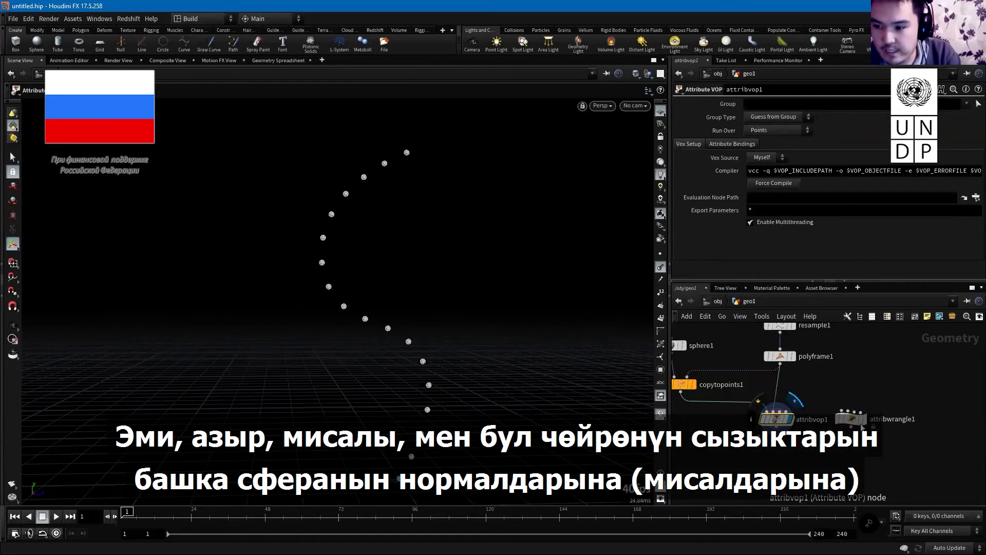
{"action": "left_click", "coordinate": [843, 419]}
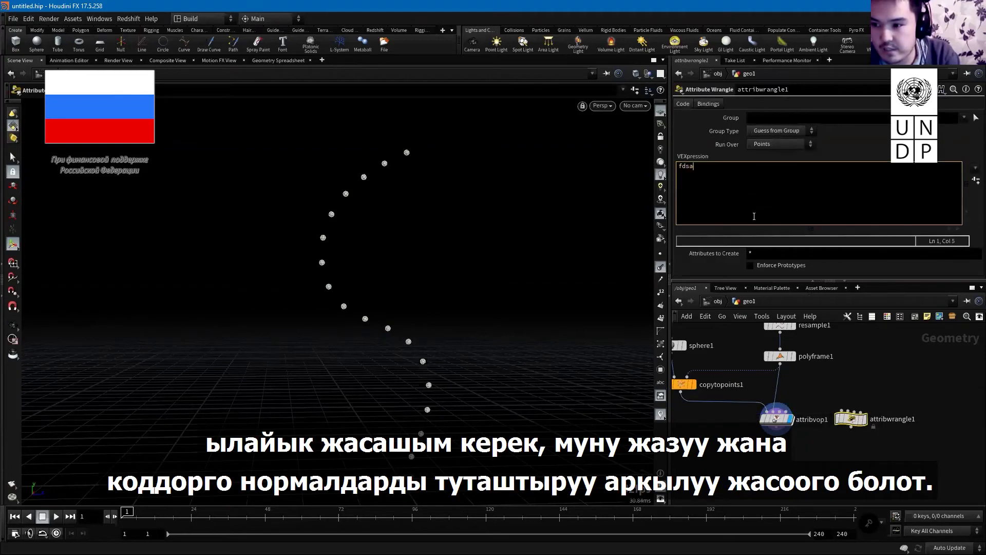
- Dive into attribvop1's VEX network and arrange the view around its global and output nodes
{"action": "double_click", "coordinate": [775, 420]}
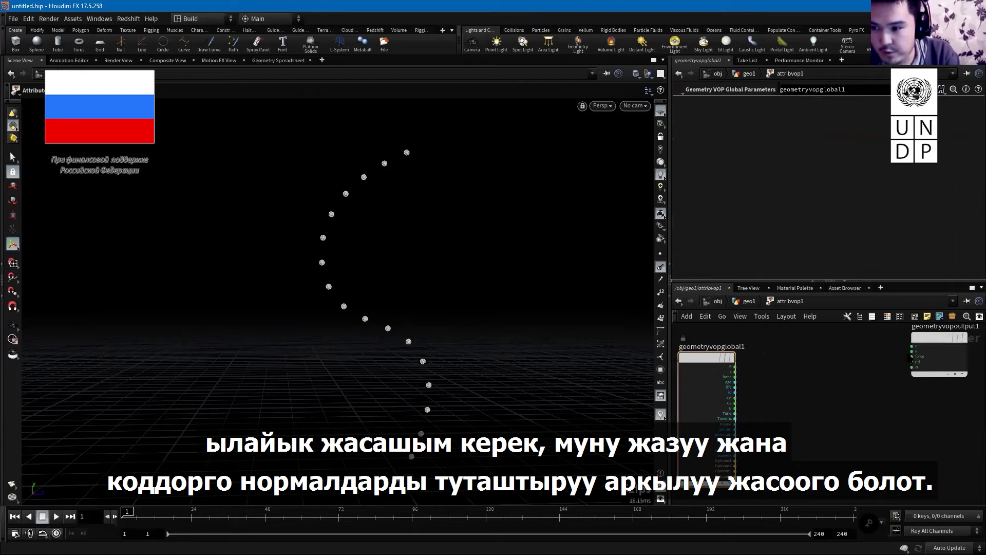
{"action": "left_click_drag", "start_coordinate": [936, 343], "coordinate": [935, 356]}
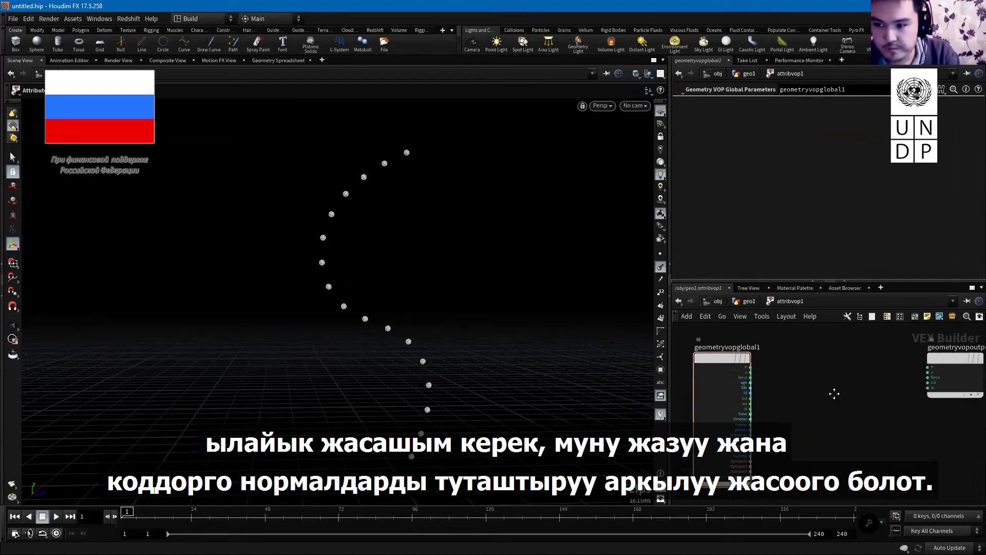
{"action": "scroll", "coordinate": [822, 398], "scroll_direction": "up", "scroll_amount": 2}
{"action": "middle_click_drag", "start_coordinate": [803, 416], "coordinate": [785, 414]}
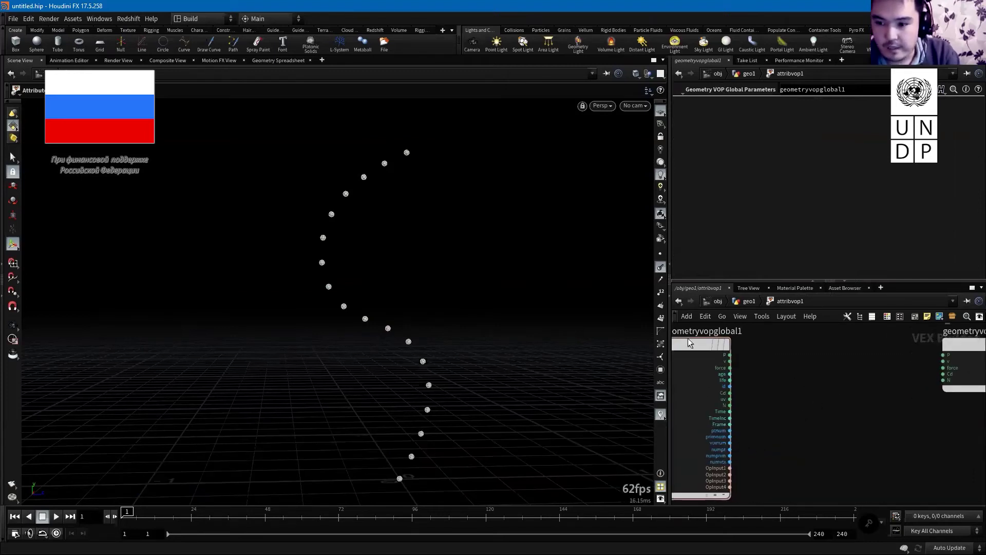
- In geo1, cut the wires feeding attribvop1 and display copytopoints1
{"action": "left_click", "coordinate": [748, 301]}
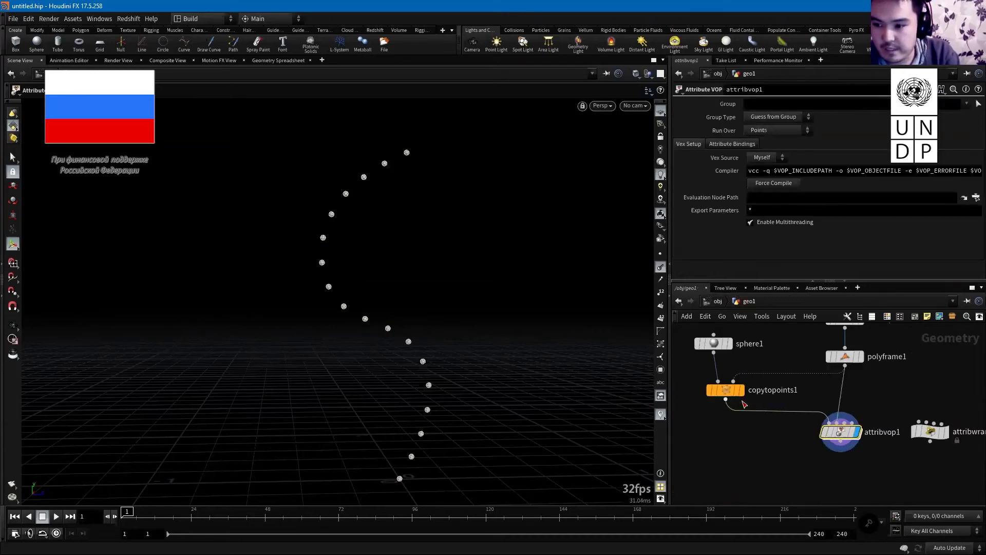
{"action": "middle_click_drag", "start_coordinate": [861, 405], "coordinate": [865, 406]}
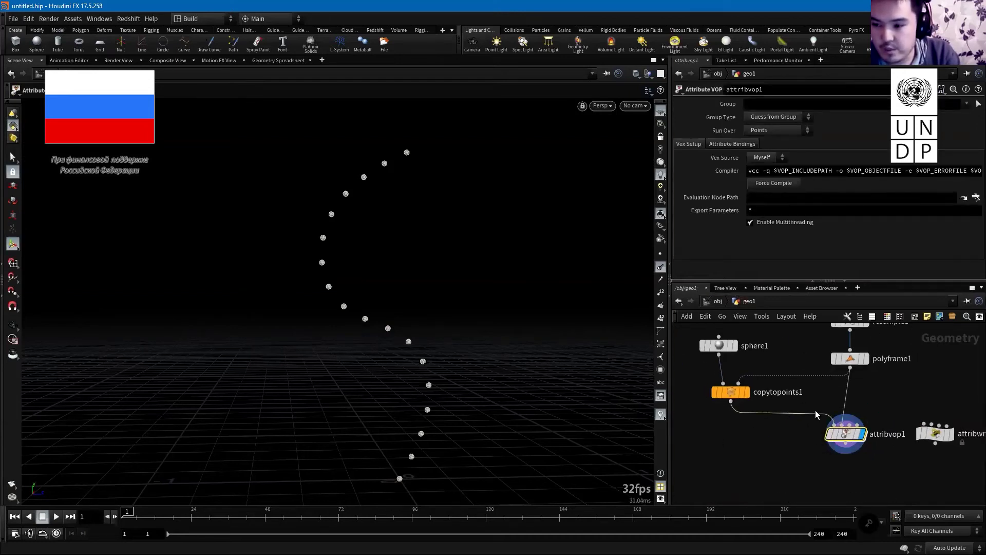
{"action": "left_click_drag", "start_coordinate": [865, 406], "coordinate": [791, 424]}
{"action": "left_click", "coordinate": [749, 406]}
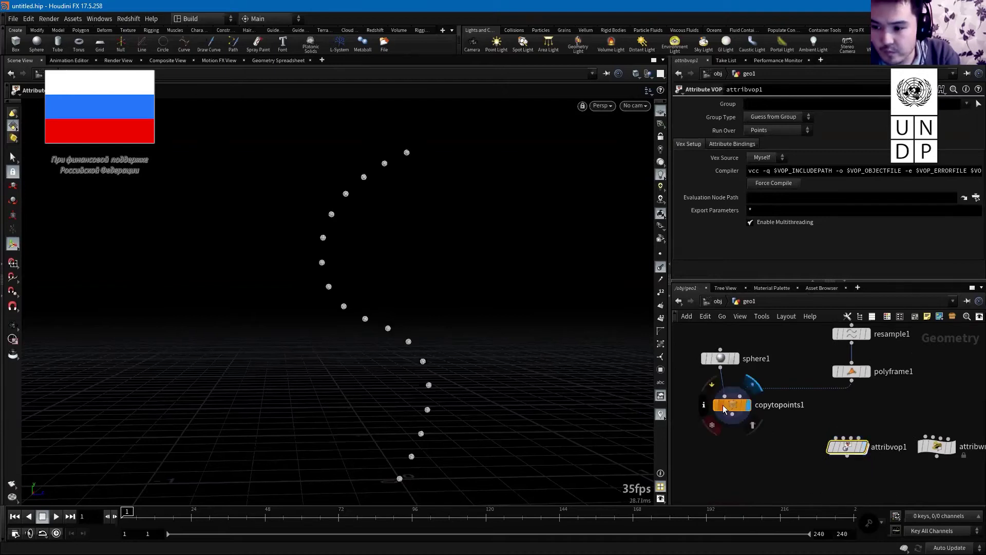
{"action": "left_click", "coordinate": [724, 405]}
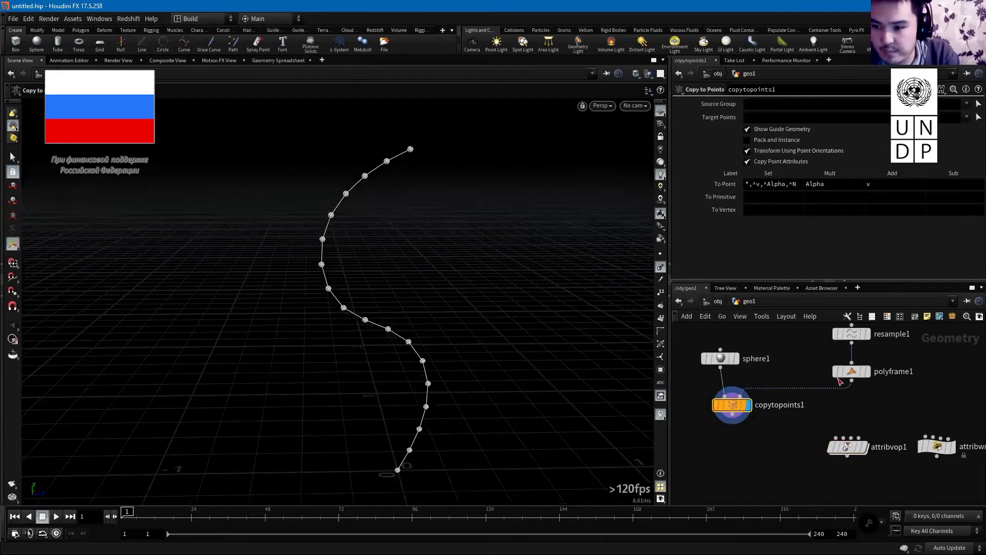
- Toggle the display between polyframe1's normal frames and copytopoints1's points
{"action": "left_click", "coordinate": [856, 372]}
{"action": "left_click", "coordinate": [867, 371]}
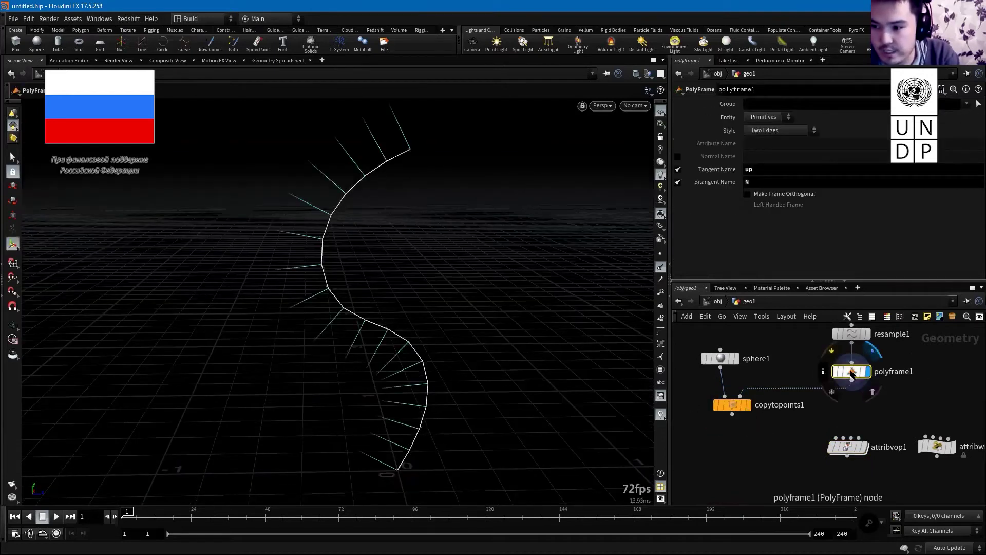
{"action": "left_click", "coordinate": [748, 404]}
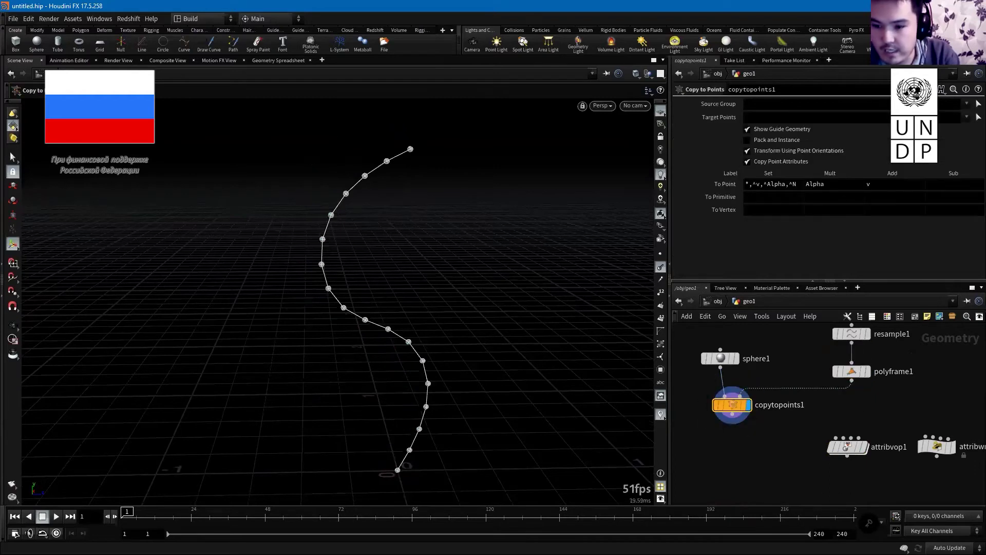
{"action": "left_click", "coordinate": [852, 371]}
{"action": "left_click", "coordinate": [867, 372]}
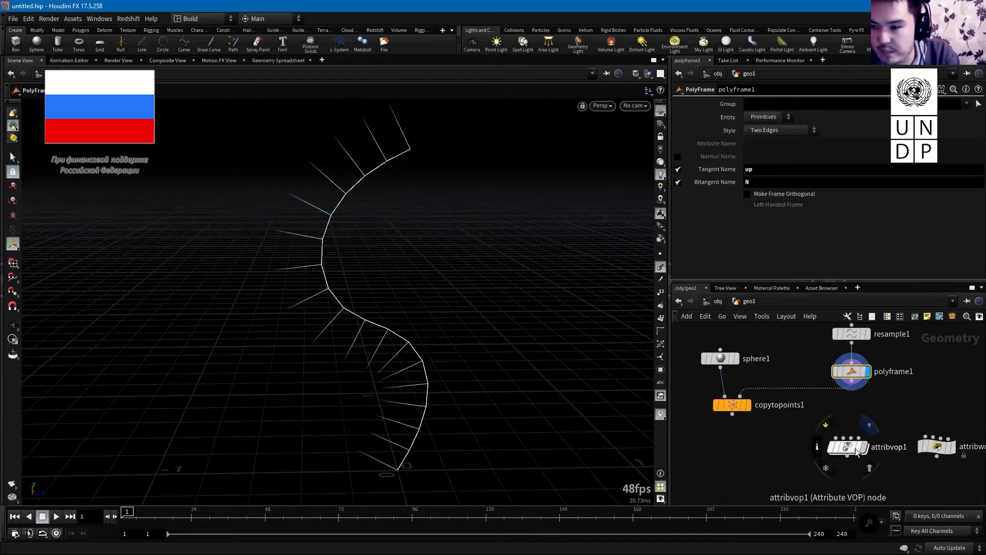
{"action": "left_click", "coordinate": [748, 404]}
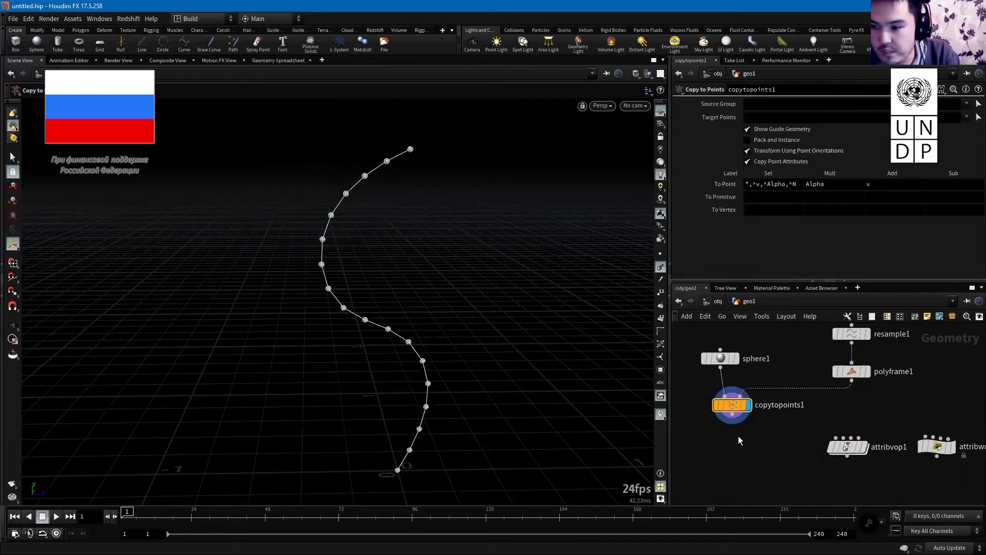
- Wire copytopoints1's output into attribvop1 and display attribvop1's result
{"action": "left_click", "coordinate": [733, 422]}
{"action": "left_click_drag", "start_coordinate": [846, 447], "coordinate": [840, 449]}
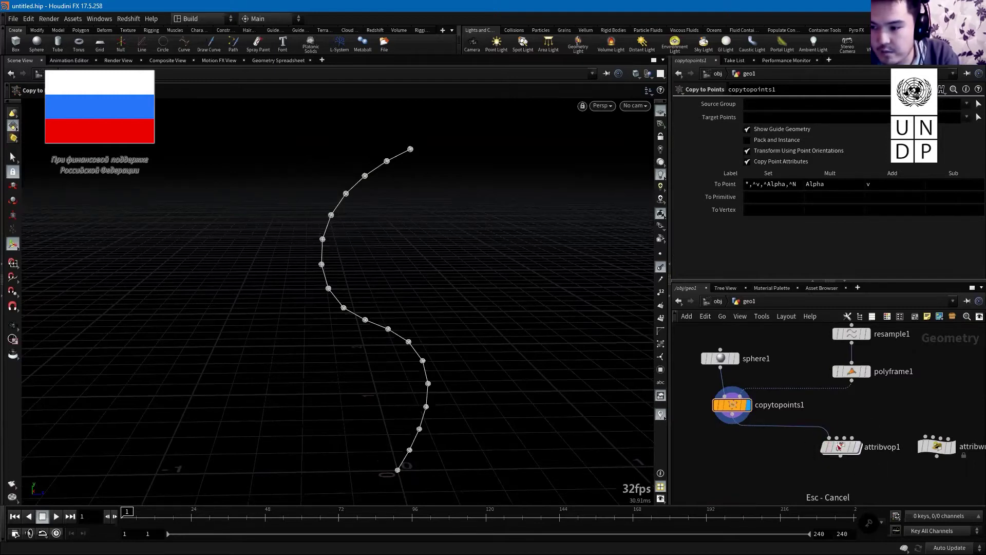
{"action": "left_click", "coordinate": [867, 371]}
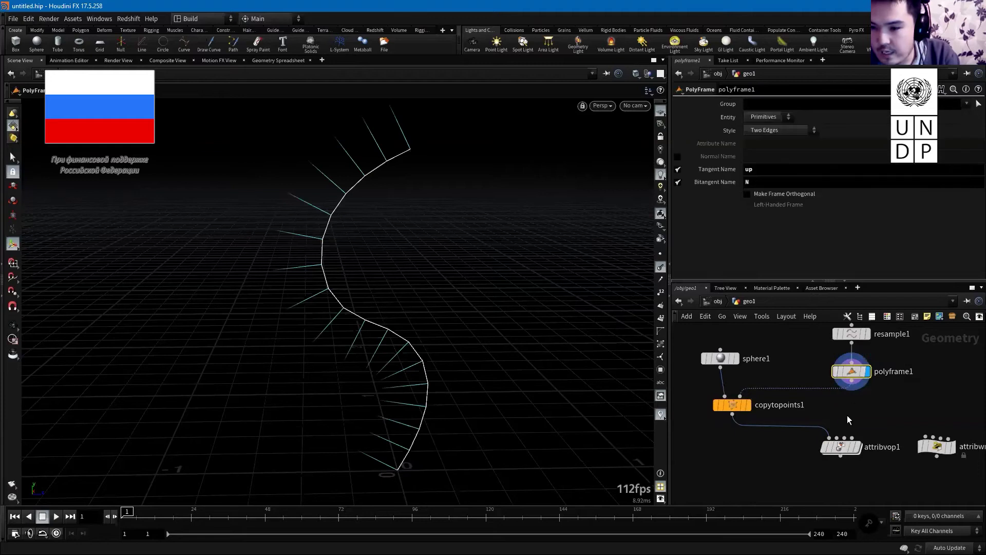
{"action": "left_click", "coordinate": [859, 447]}
- Inside attribvop1, zoom and pan over the Geometry VOP Global Parameters outputs, from P downward
{"action": "double_click", "coordinate": [839, 447]}
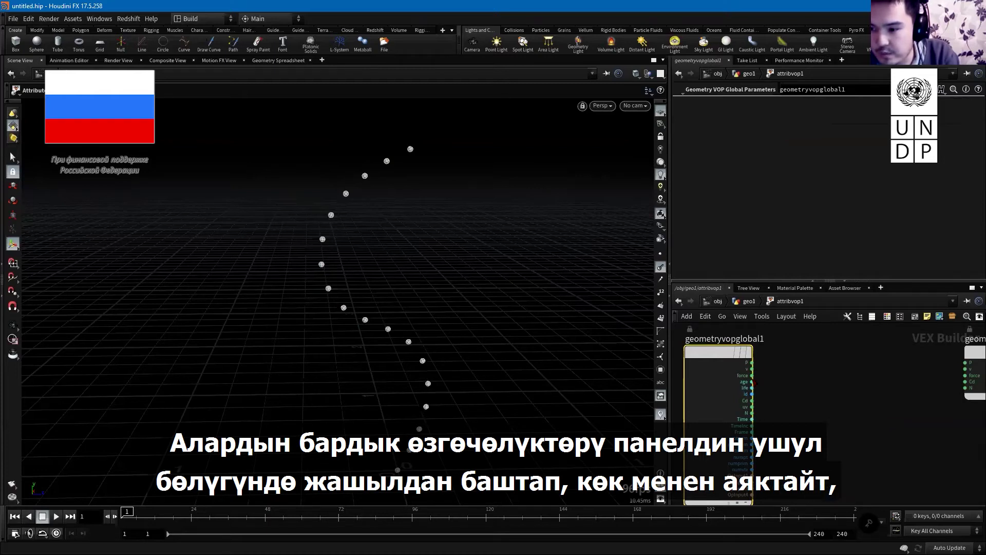
{"action": "scroll", "coordinate": [781, 458], "scroll_direction": "up", "scroll_amount": 4}
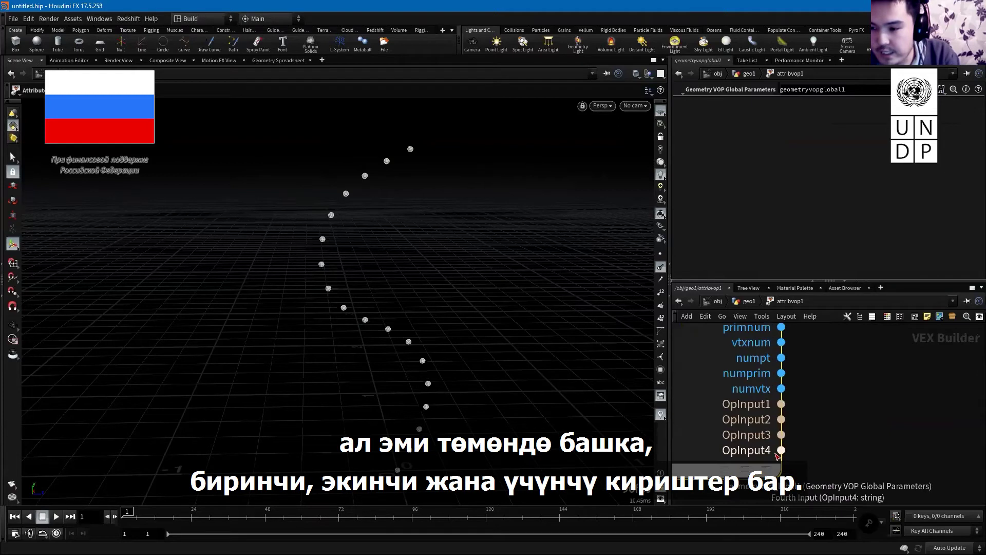
{"action": "middle_click_drag", "start_coordinate": [786, 428], "coordinate": [773, 412]}
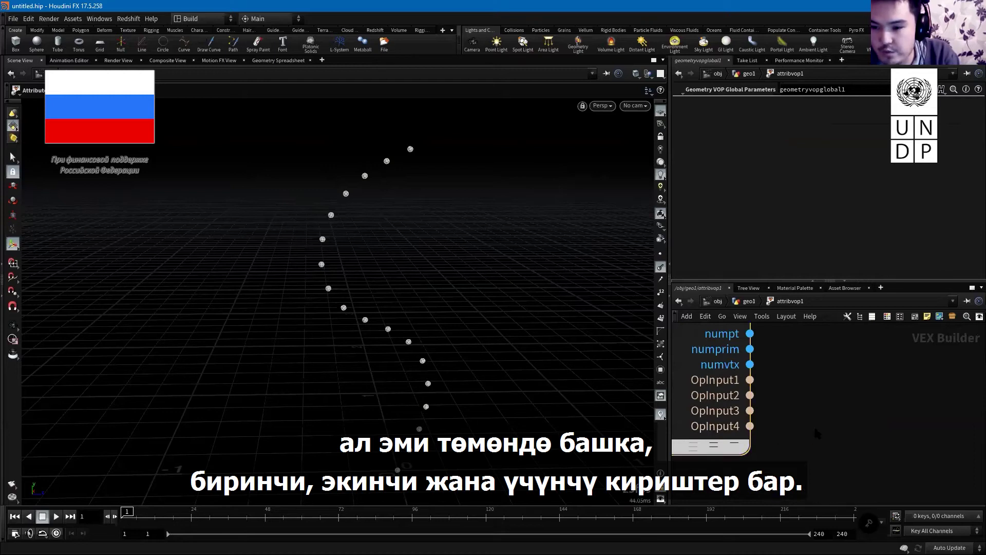
{"action": "scroll", "coordinate": [806, 437], "scroll_direction": "down", "scroll_amount": 2}
{"action": "scroll", "coordinate": [786, 442], "scroll_direction": "down", "scroll_amount": 2}
{"action": "scroll", "coordinate": [766, 450], "scroll_direction": "down", "scroll_amount": 1}
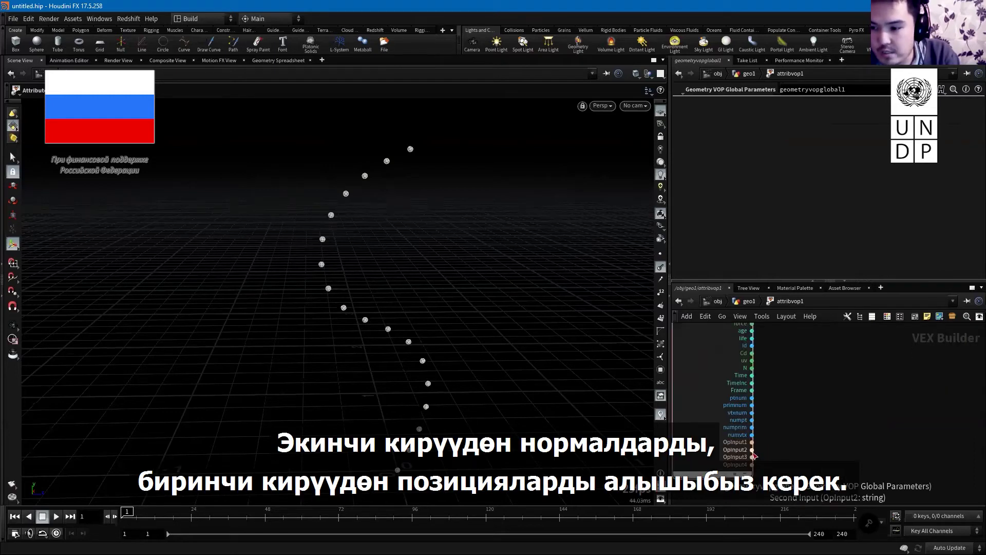
{"action": "mouse_move", "coordinate": [809, 360]}
{"action": "middle_mouse_down"}
{"action": "mouse_move", "coordinate": [802, 426]}
{"action": "mouse_move", "coordinate": [815, 398]}
{"action": "middle_mouse_up"}
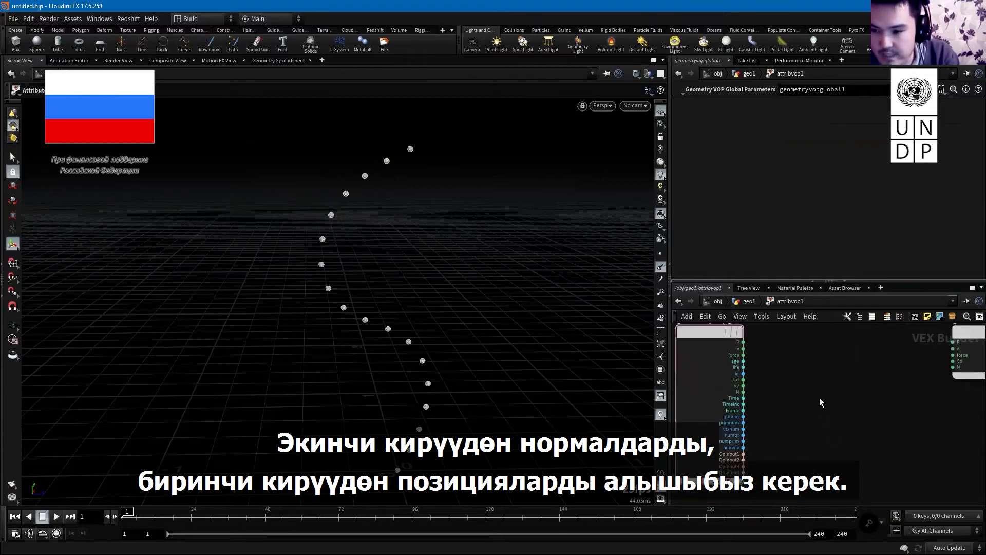
{"action": "scroll", "coordinate": [819, 397], "scroll_direction": "down", "scroll_amount": 2}
{"action": "key", "text": "Tab"}
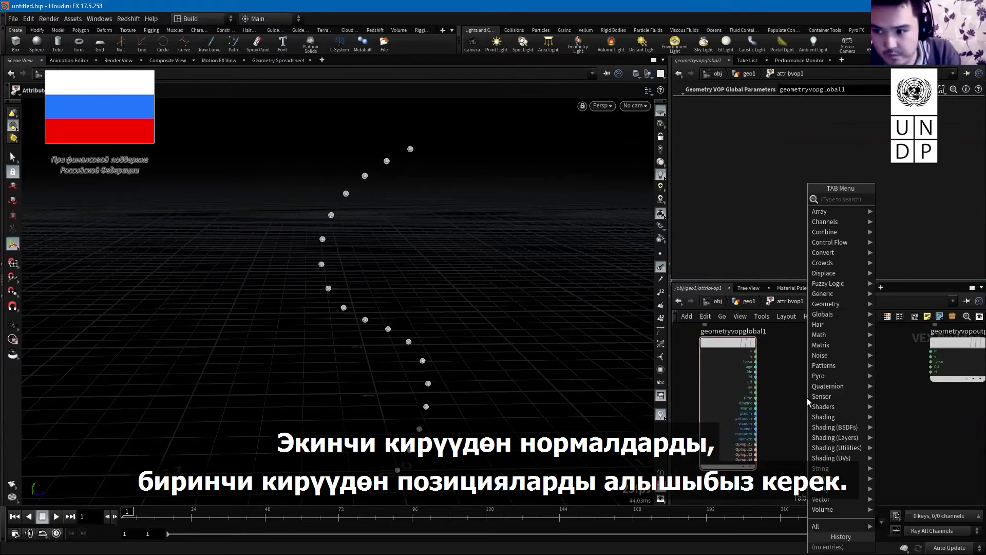
- Add a Displace Along Normal node (displacenml1) to the VEX network
{"action": "type", "text": "dan"}
{"action": "key", "text": "Down"}
{"action": "key", "text": "Return"}
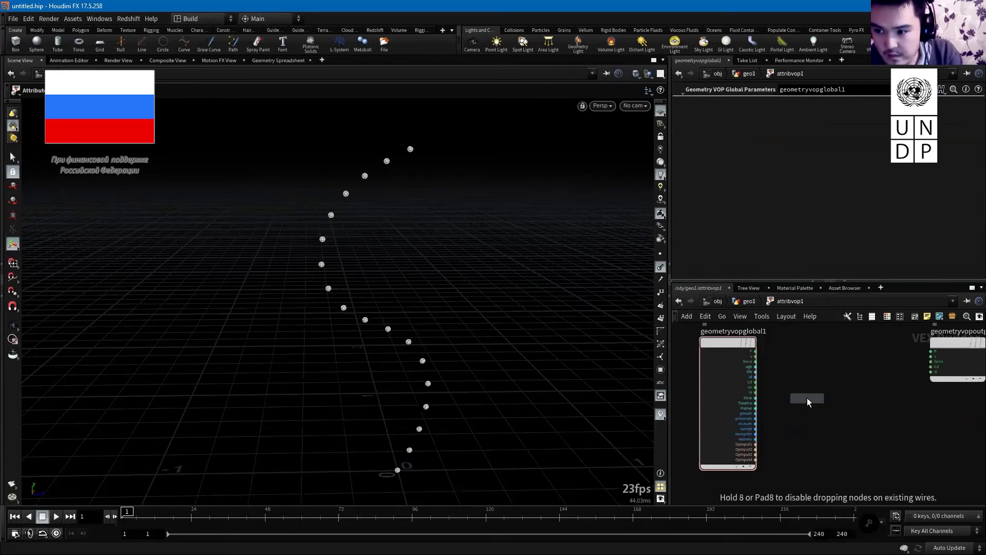
{"action": "left_click", "coordinate": [805, 399]}
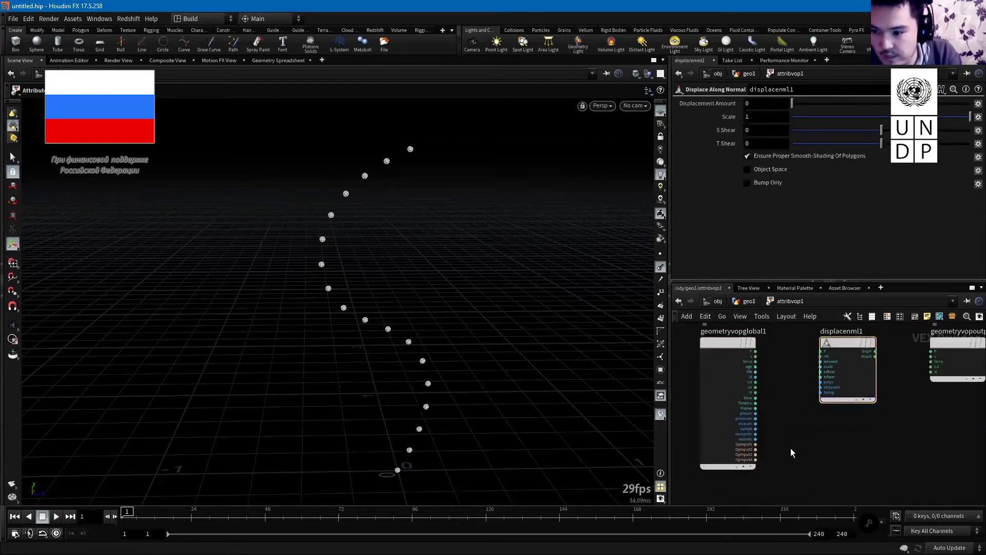
- Add an Import Point Attribute node (importpoint1) below the displace node
{"action": "key", "text": "Tab"}
{"action": "type", "text": "d"}
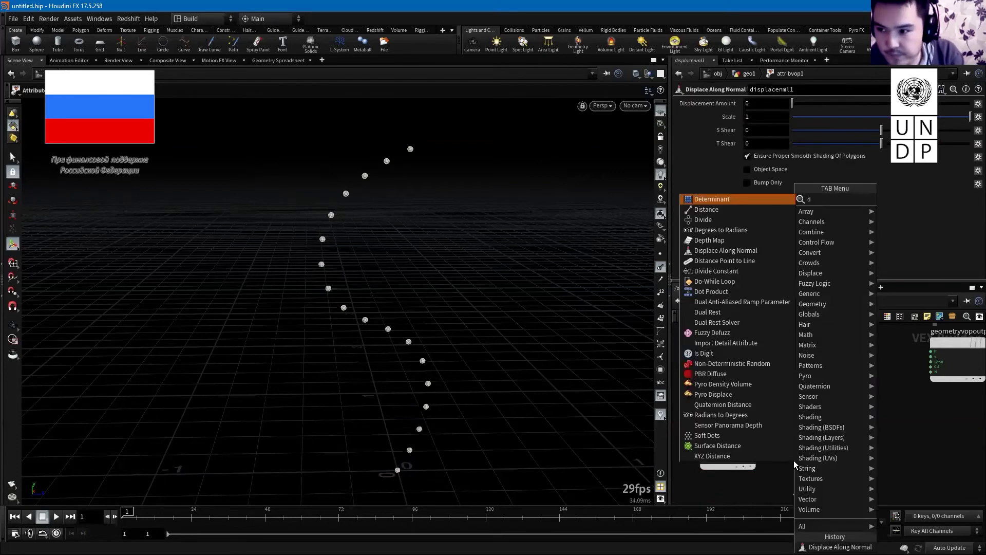
{"action": "key", "text": "BackSpace"}
{"action": "type", "text": "i"}
{"action": "key", "text": "BackSpace"}
{"action": "type", "text": "ipa"}
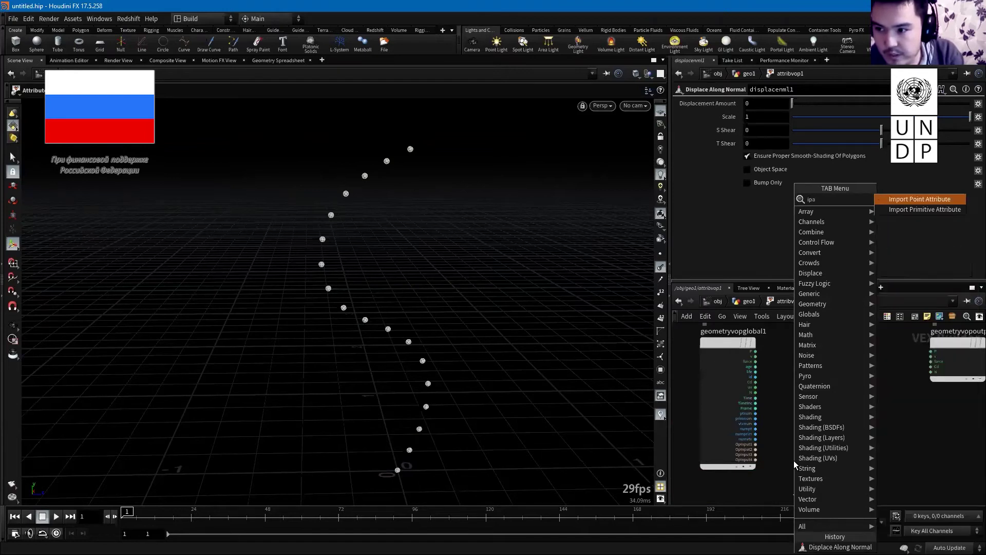
{"action": "key", "text": "Down"}
{"action": "key", "text": "Return"}
{"action": "left_click", "coordinate": [793, 461]}
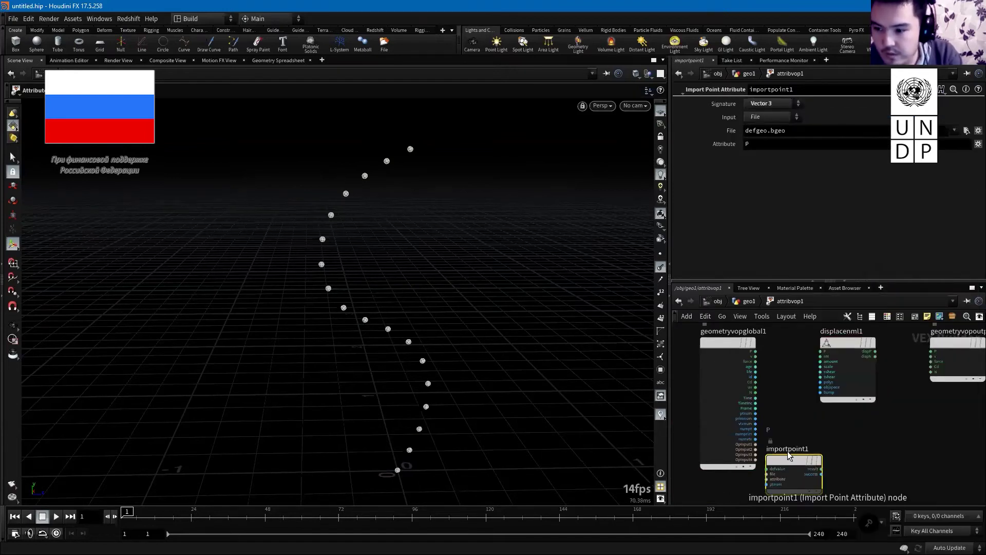
- Feed opinput2 and ptnum into importpoint1 and set it to import attribute N
{"action": "scroll", "coordinate": [810, 424], "scroll_direction": "up", "scroll_amount": 3}
{"action": "left_click", "coordinate": [827, 436]}
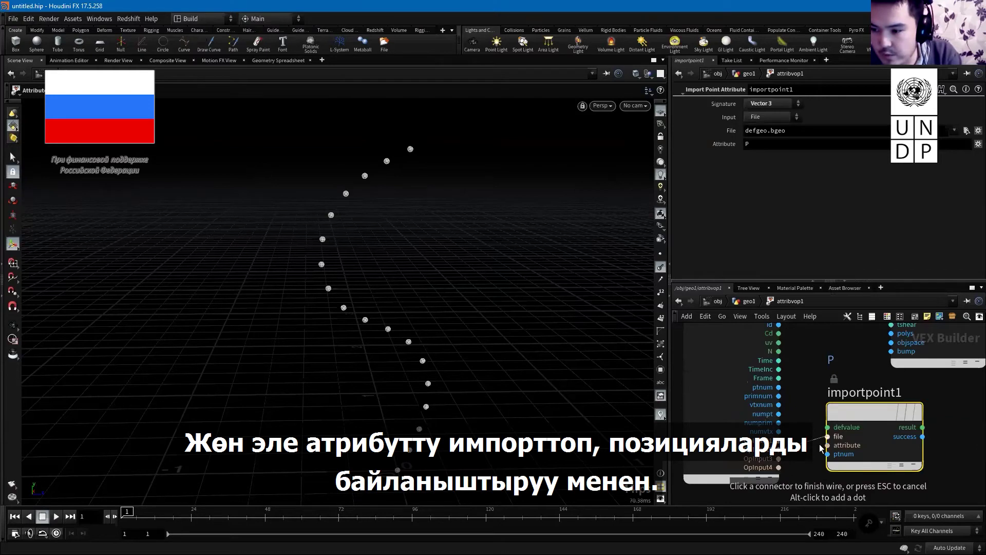
{"action": "left_click", "coordinate": [779, 387]}
{"action": "left_click", "coordinate": [828, 453]}
{"action": "left_click_drag", "start_coordinate": [875, 417], "coordinate": [862, 445]}
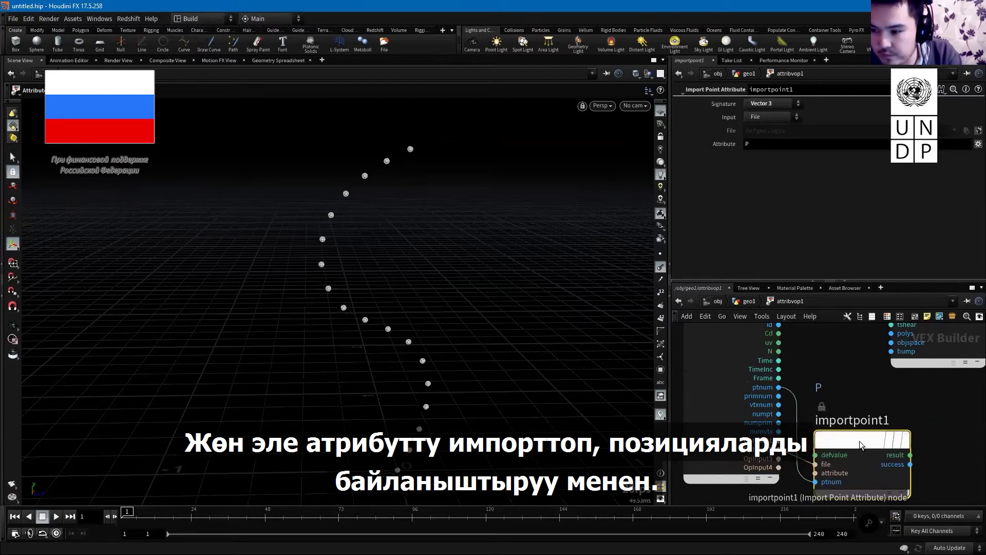
{"action": "double_click", "coordinate": [755, 144]}
{"action": "type", "text": "N"}
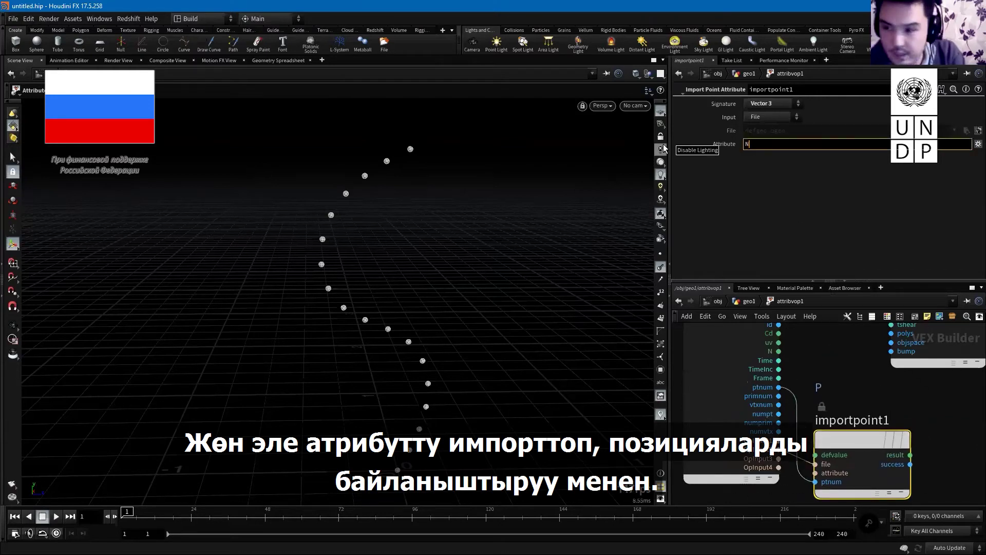
{"action": "key", "text": "Return"}
- Wire global P into displace P, imported N into nN, and dispP into the output P
{"action": "scroll", "coordinate": [835, 450], "scroll_direction": "down", "scroll_amount": 5}
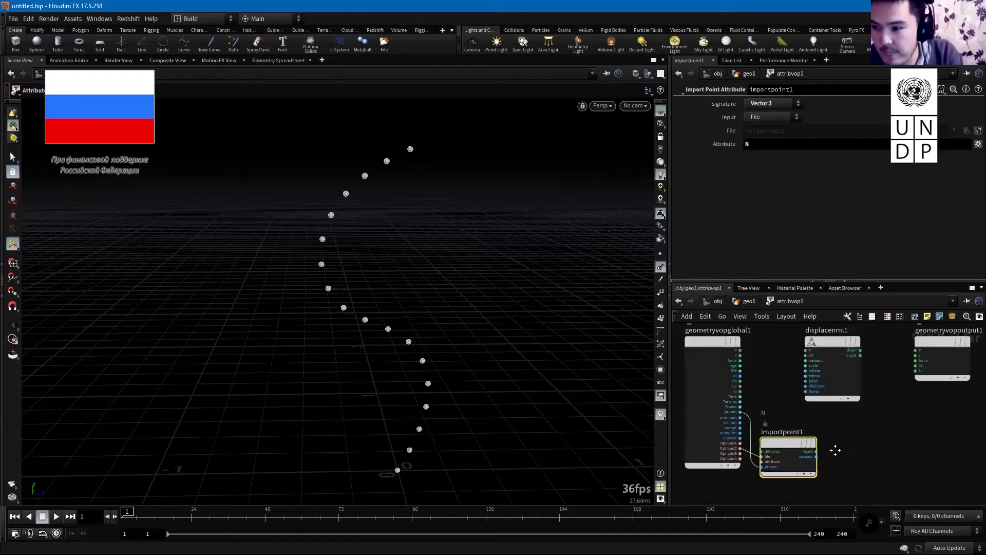
{"action": "scroll", "coordinate": [724, 369], "scroll_direction": "up", "scroll_amount": 4}
{"action": "left_click", "coordinate": [697, 344]}
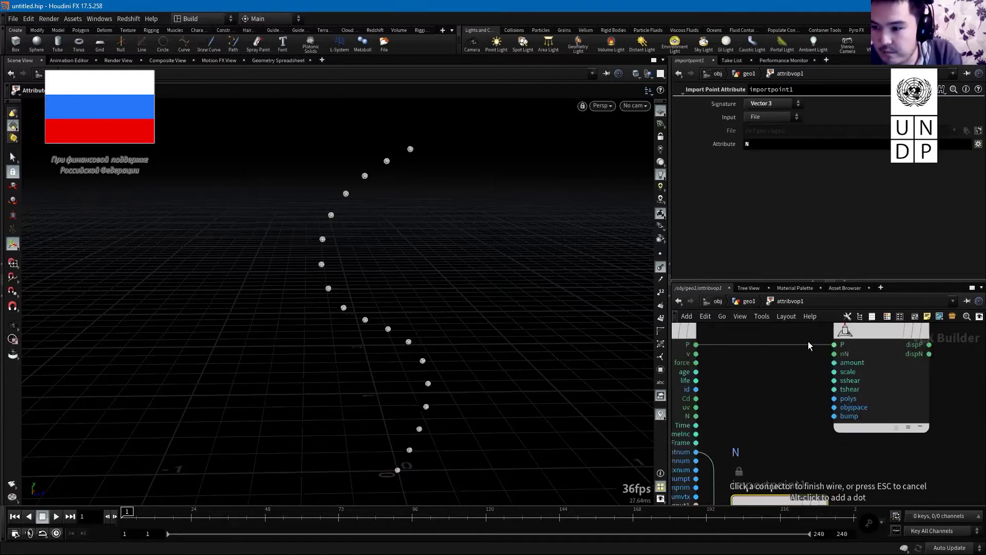
{"action": "left_click", "coordinate": [834, 345]}
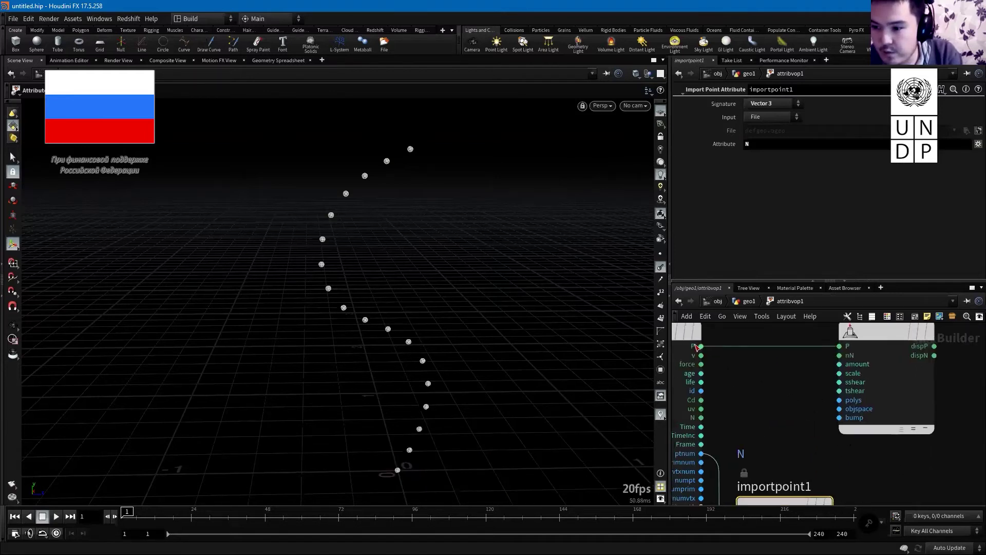
{"action": "scroll", "coordinate": [874, 380], "scroll_direction": "down", "scroll_amount": 3}
{"action": "left_click", "coordinate": [816, 471]}
{"action": "left_click", "coordinate": [844, 355]}
{"action": "middle_click", "coordinate": [879, 357]}
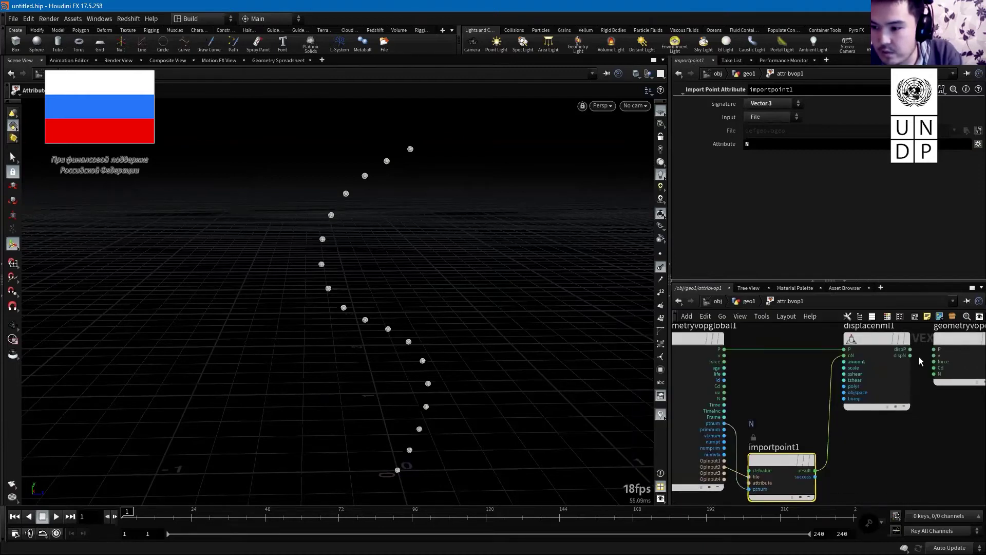
{"action": "left_click", "coordinate": [935, 349]}
{"action": "left_click", "coordinate": [873, 363]}
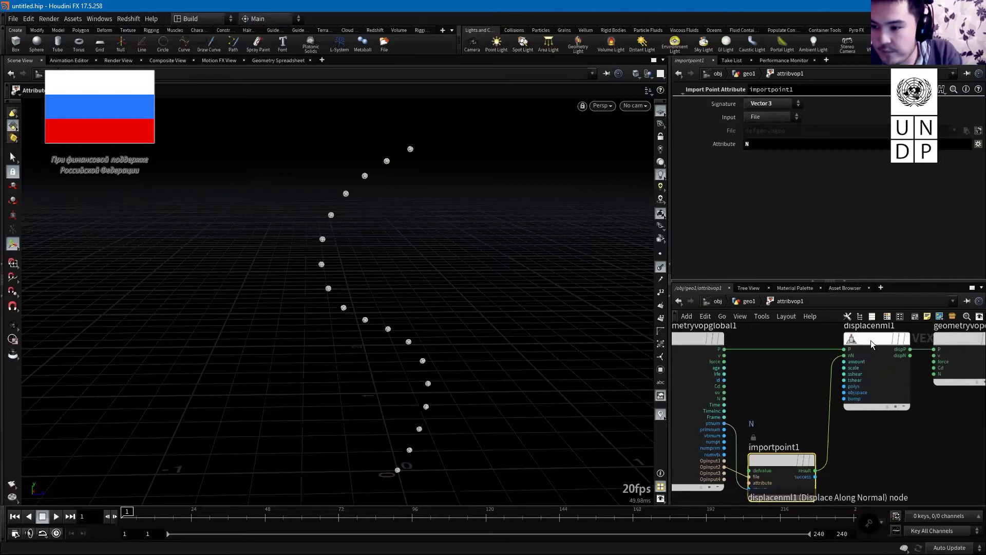
- Promote displacenml1's displacement amount input to a parameter on attribvop1
{"action": "left_click", "coordinate": [748, 302]}
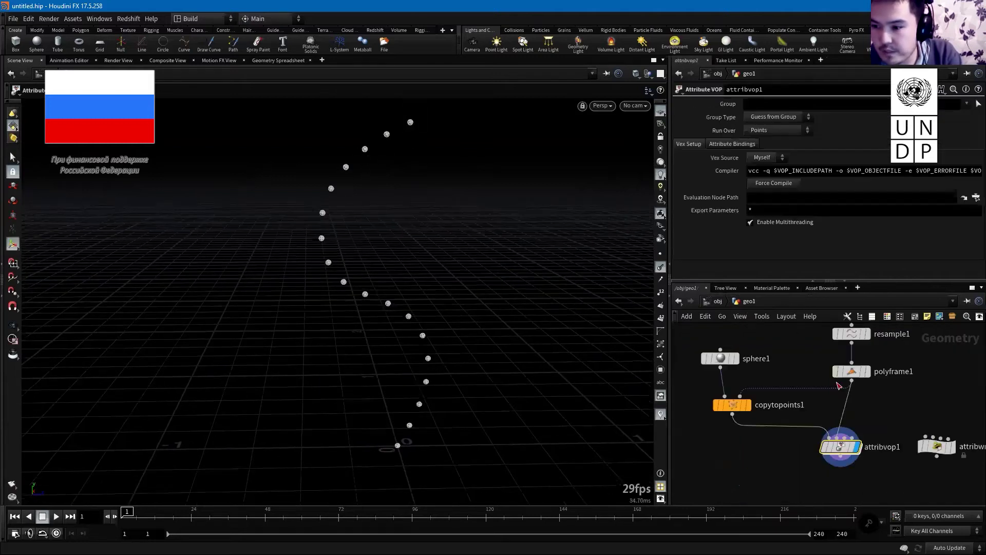
{"action": "left_click", "coordinate": [866, 371]}
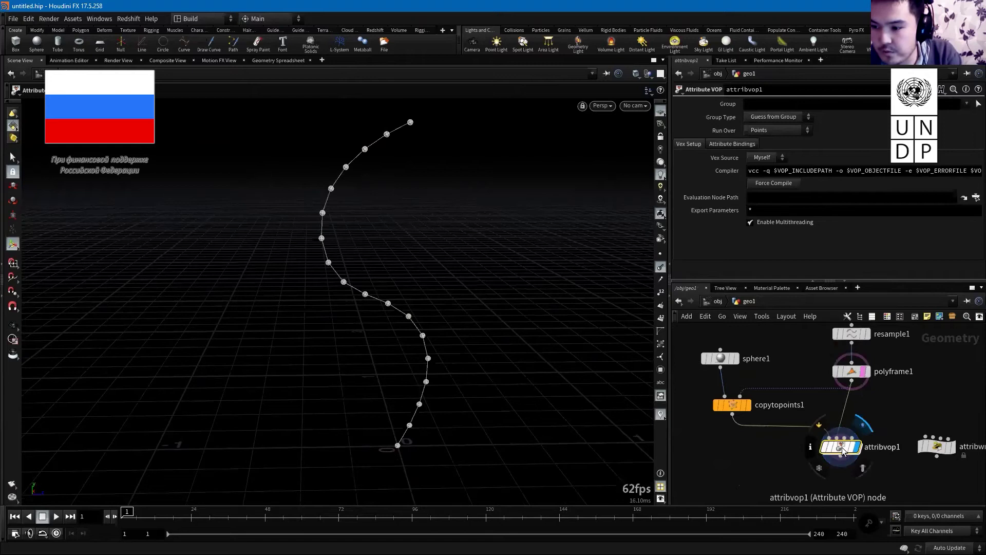
{"action": "double_click", "coordinate": [840, 452]}
{"action": "right_click", "coordinate": [855, 363]}
{"action": "left_click", "coordinate": [855, 364]}
{"action": "left_click", "coordinate": [748, 302]}
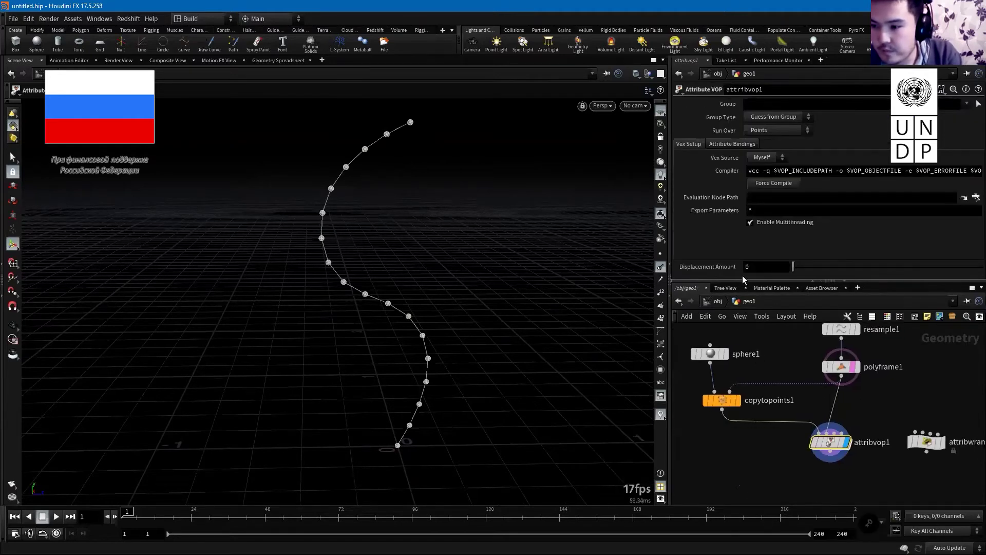
- Set attribvop1's Displacement Amount to 0.098 and orbit to check the shifted spheres
{"action": "left_click_drag", "start_coordinate": [794, 268], "coordinate": [812, 270]}
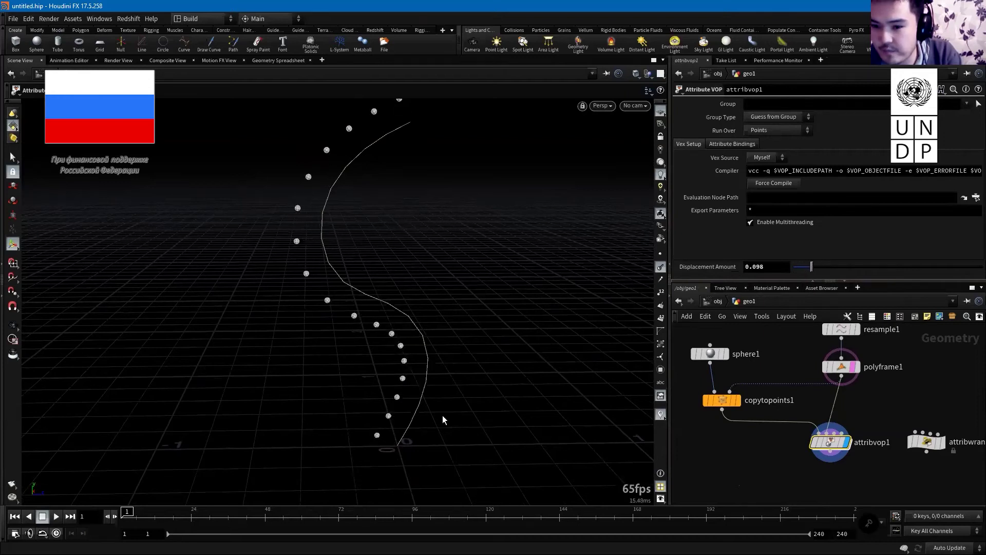
{"action": "key", "text": "Escape"}
{"action": "mouse_move", "coordinate": [383, 373]}
{"action": "left_mouse_down"}
{"action": "mouse_move", "coordinate": [411, 360]}
{"action": "mouse_move", "coordinate": [378, 382]}
{"action": "left_mouse_up"}
{"action": "key", "text": "Return"}
{"action": "scroll", "coordinate": [841, 442], "scroll_direction": "up", "scroll_amount": 2}
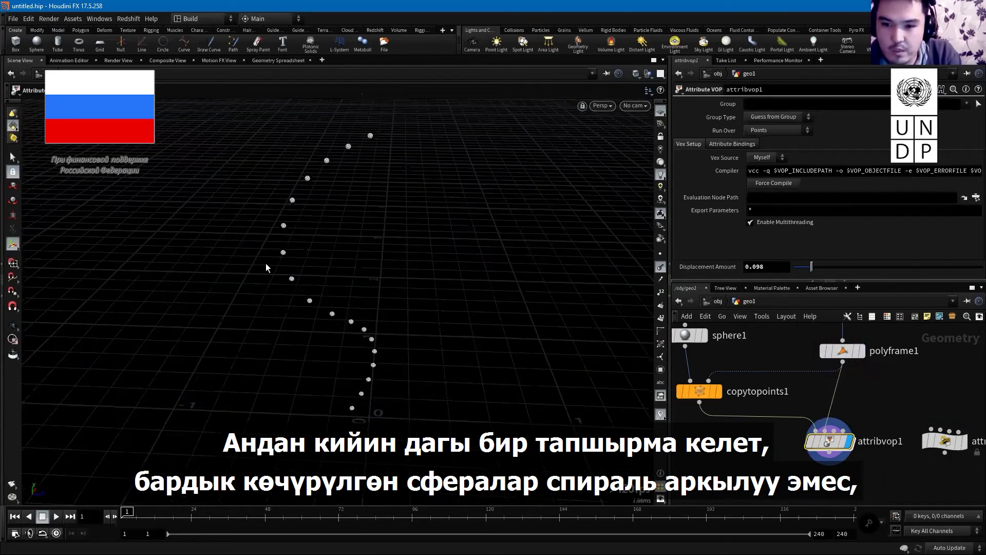
- Inspect polyframe1's curve with point numbers shown, then redisplay attribvop1 and peek inside
{"action": "key", "text": "Return"}
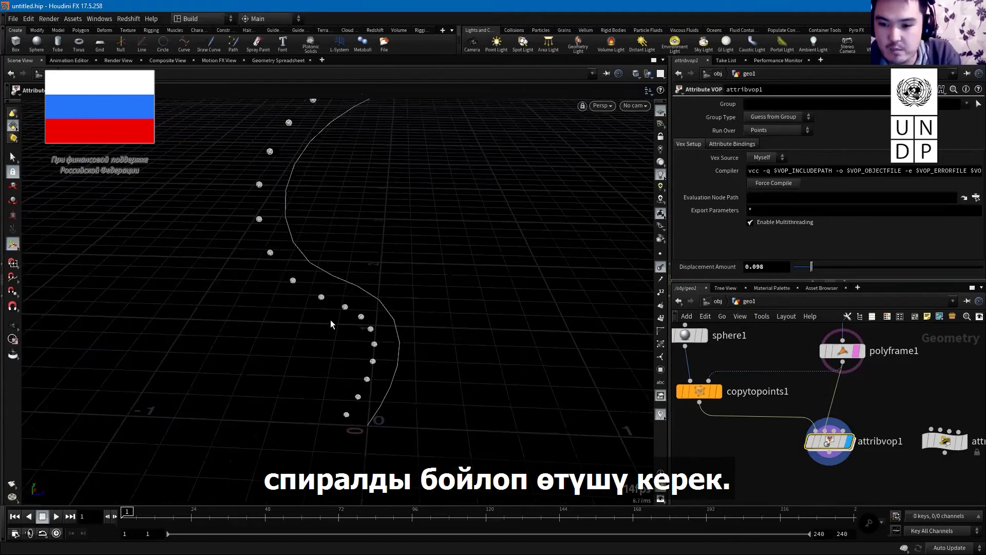
{"action": "key", "text": "Escape"}
{"action": "mouse_move", "coordinate": [488, 374]}
{"action": "left_mouse_down"}
{"action": "mouse_move", "coordinate": [648, 308]}
{"action": "mouse_move", "coordinate": [414, 394]}
{"action": "left_mouse_up"}
{"action": "left_click", "coordinate": [862, 352]}
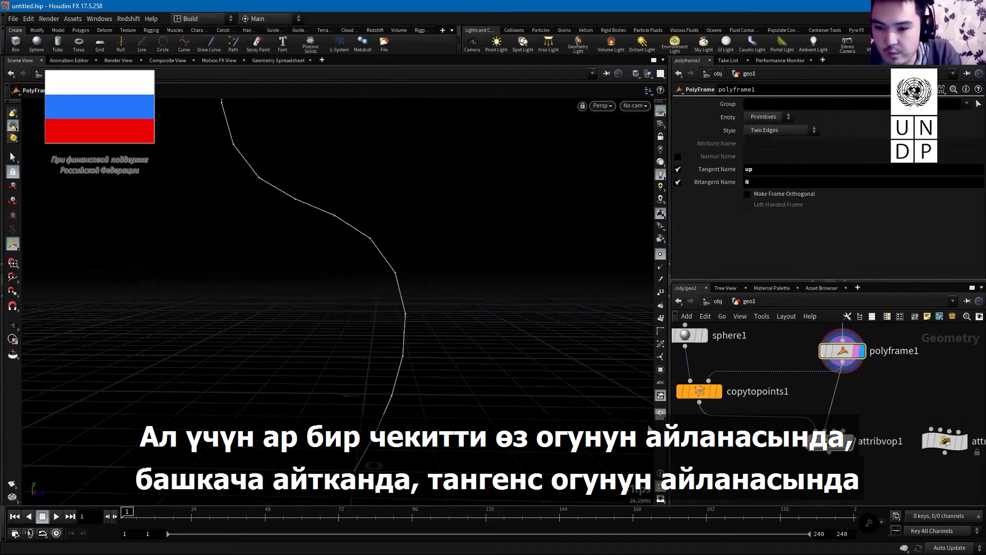
{"action": "left_click", "coordinate": [661, 293]}
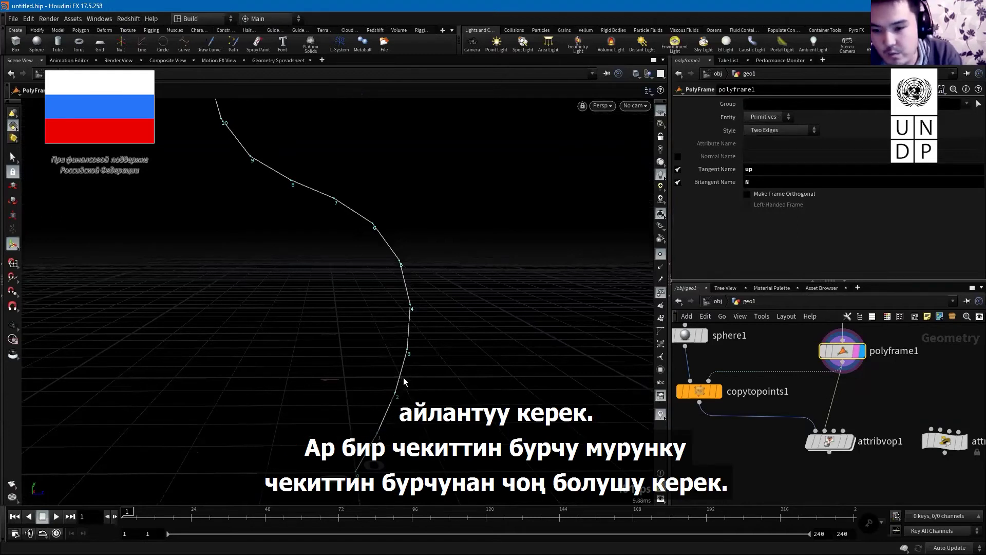
{"action": "left_click_drag", "start_coordinate": [375, 434], "coordinate": [360, 473], "text": "alt"}
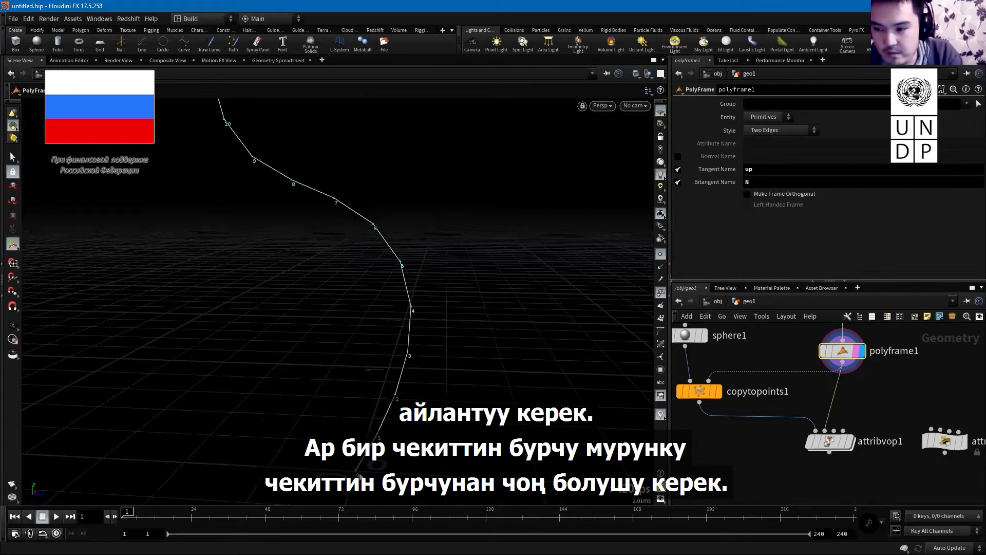
{"action": "left_click", "coordinate": [810, 445]}
{"action": "double_click", "coordinate": [825, 443]}
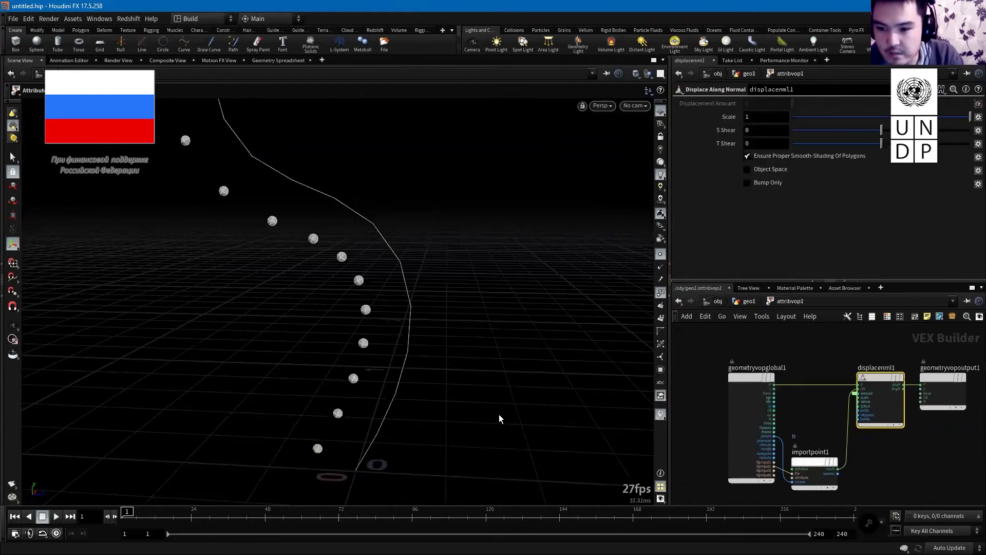
{"action": "middle_click_drag", "start_coordinate": [908, 474], "coordinate": [875, 467]}
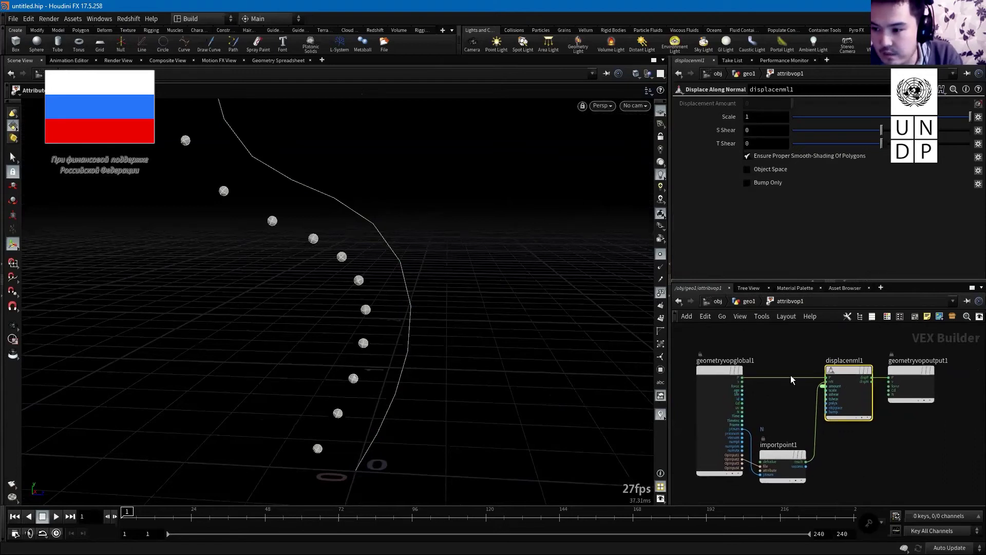
- In geo1, add attribvop2 and drop it on the wire between polyframe1 and attribvop1
{"action": "left_click", "coordinate": [750, 305]}
{"action": "key", "text": "Tab"}
{"action": "key", "text": "Return"}
{"action": "left_click", "coordinate": [868, 402]}
{"action": "left_click_drag", "start_coordinate": [869, 402], "coordinate": [838, 402]}
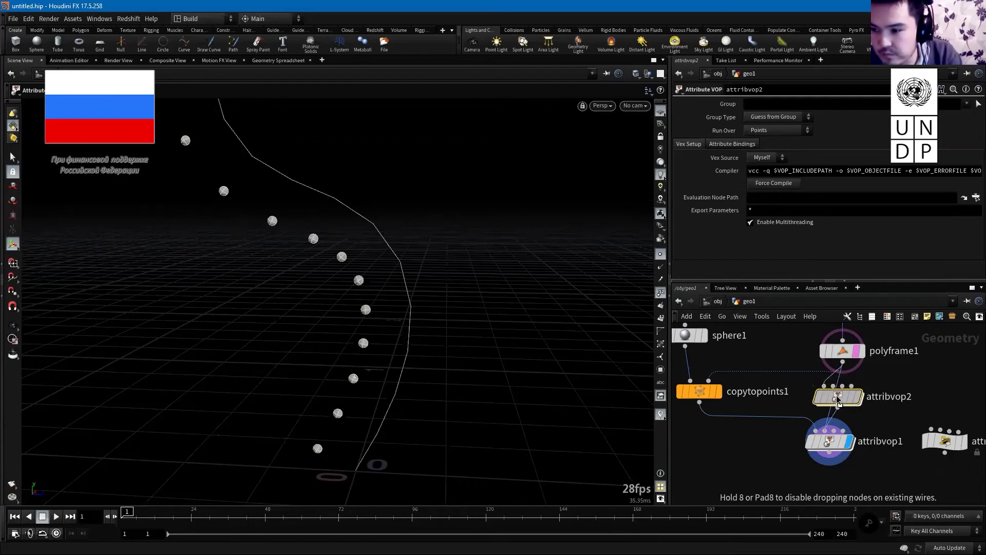
- Inside attribvop2, add a Rotate node (rotate1) via the 'rot' search
{"action": "double_click", "coordinate": [839, 400]}
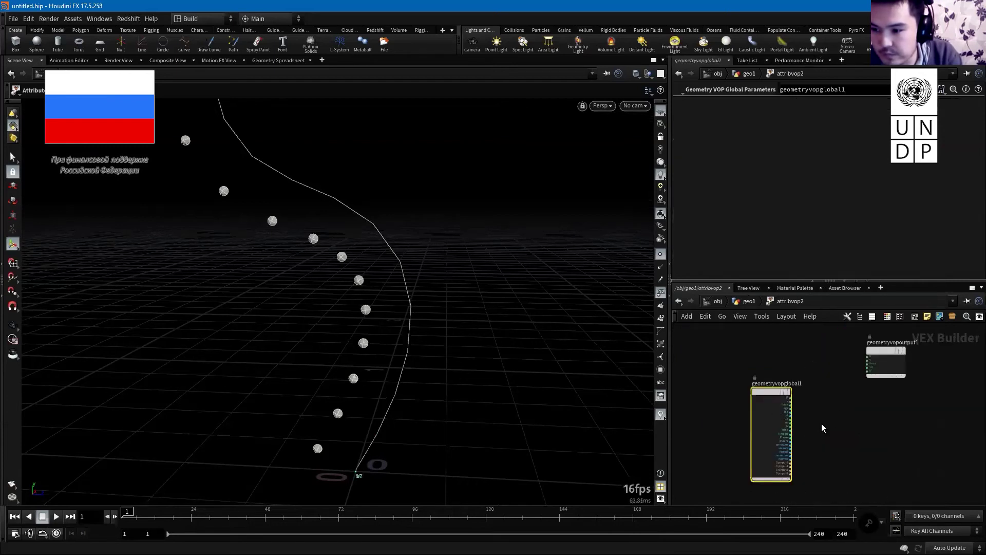
{"action": "left_click_drag", "start_coordinate": [822, 440], "coordinate": [740, 407]}
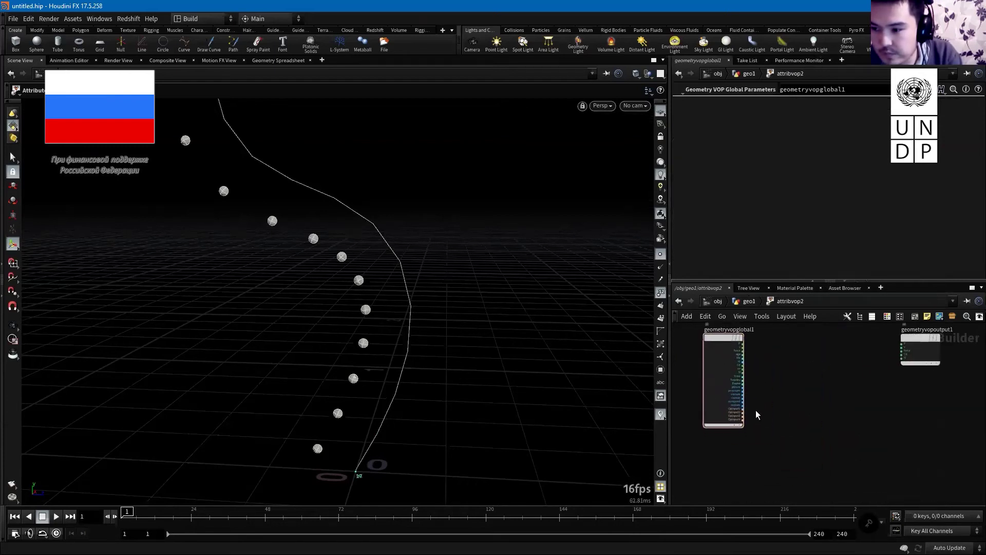
{"action": "key", "text": "Tab"}
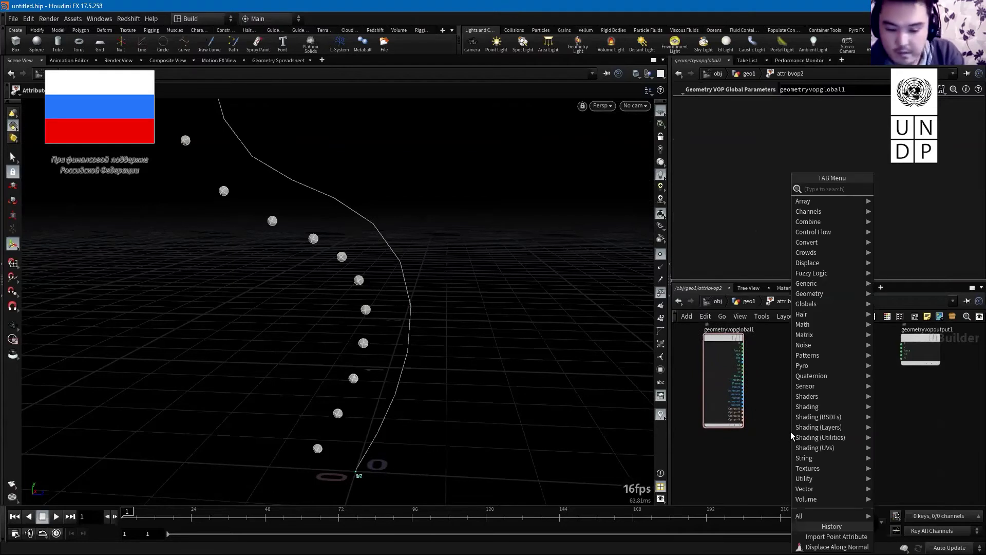
{"action": "type", "text": "r"}
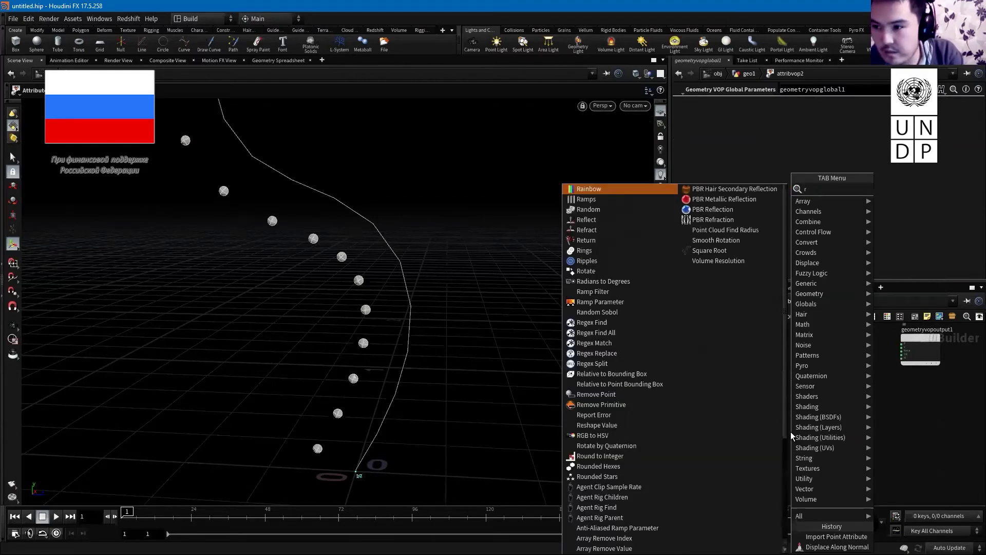
{"action": "type", "text": "ot"}
{"action": "key", "text": "Return"}
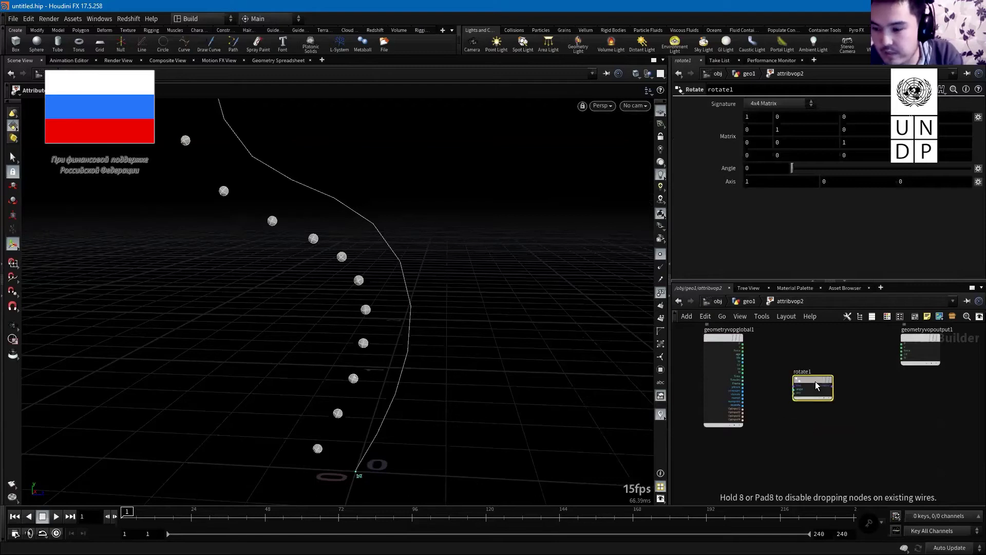
{"action": "left_click", "coordinate": [815, 381]}
{"action": "scroll", "coordinate": [775, 396], "scroll_direction": "up", "scroll_amount": 3}
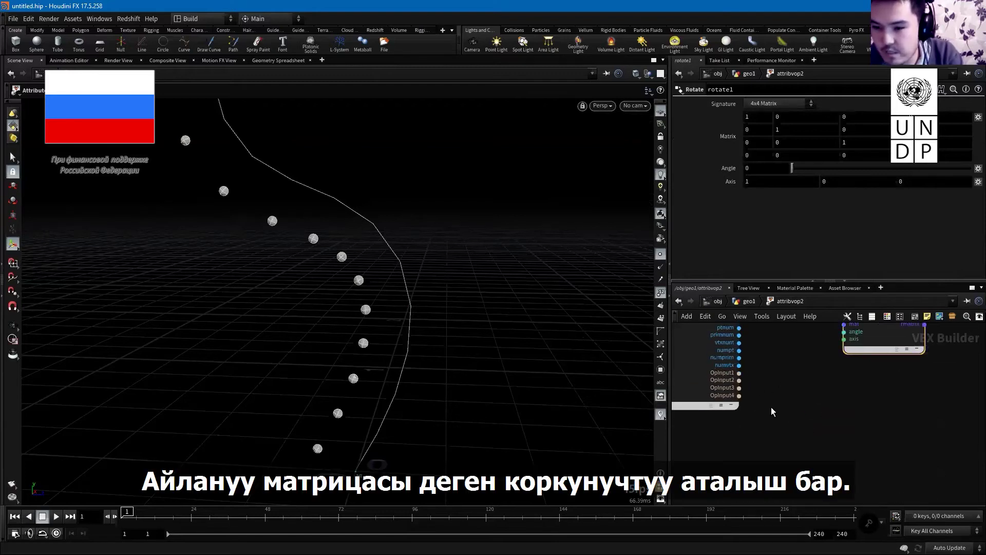
- Add a Bind node (bind1) via the 'bin' search and position it
{"action": "key", "text": "Tab"}
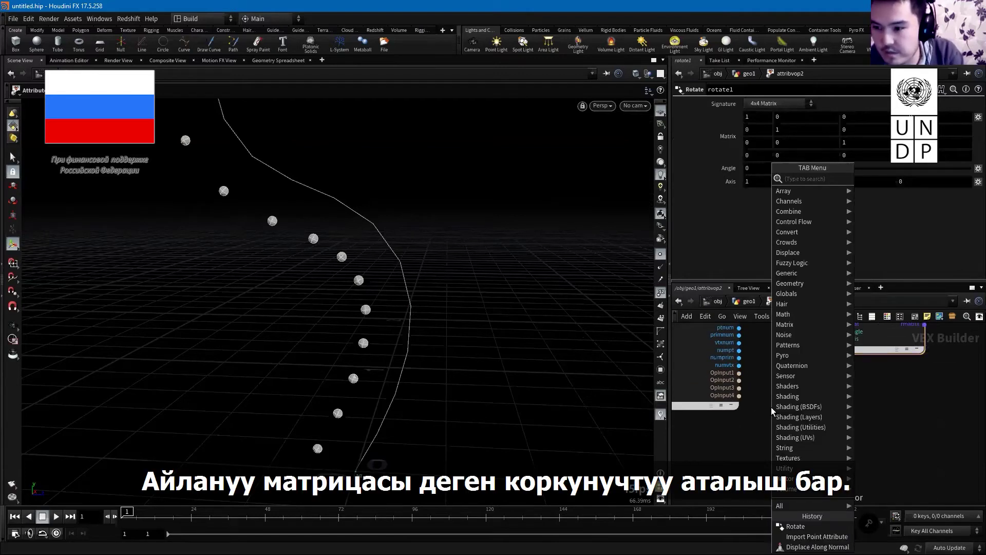
{"action": "key", "text": "BackSpace"}
{"action": "key", "text": "BackSpace"}
{"action": "type", "text": "bind"}
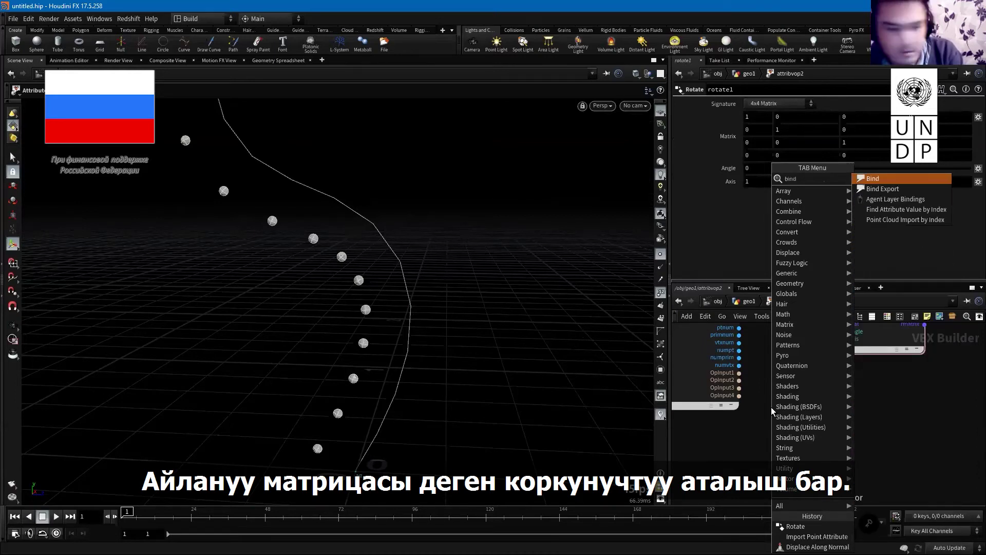
{"action": "key", "text": "Return"}
{"action": "left_click", "coordinate": [713, 449]}
{"action": "left_click_drag", "start_coordinate": [713, 448], "coordinate": [709, 453]}
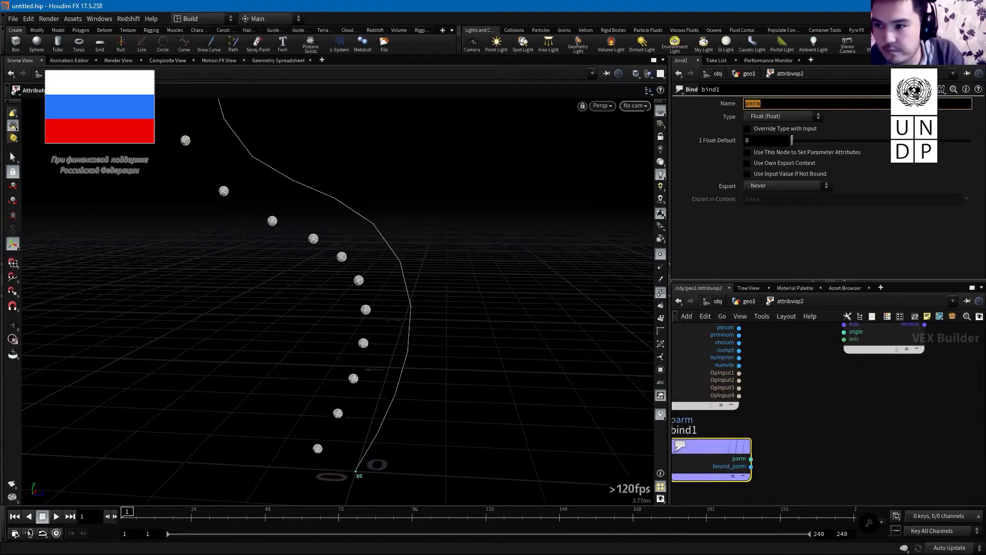
- Bind the vector attribute 'up' and wire it into rotate1's axis input
{"action": "type", "text": "p"}
{"action": "key", "text": "Return"}
{"action": "middle_click_drag", "start_coordinate": [753, 455], "coordinate": [720, 495]}
{"action": "left_click", "coordinate": [733, 485]}
{"action": "left_click", "coordinate": [789, 381]}
{"action": "scroll", "coordinate": [810, 426], "scroll_direction": "down", "scroll_amount": 3}
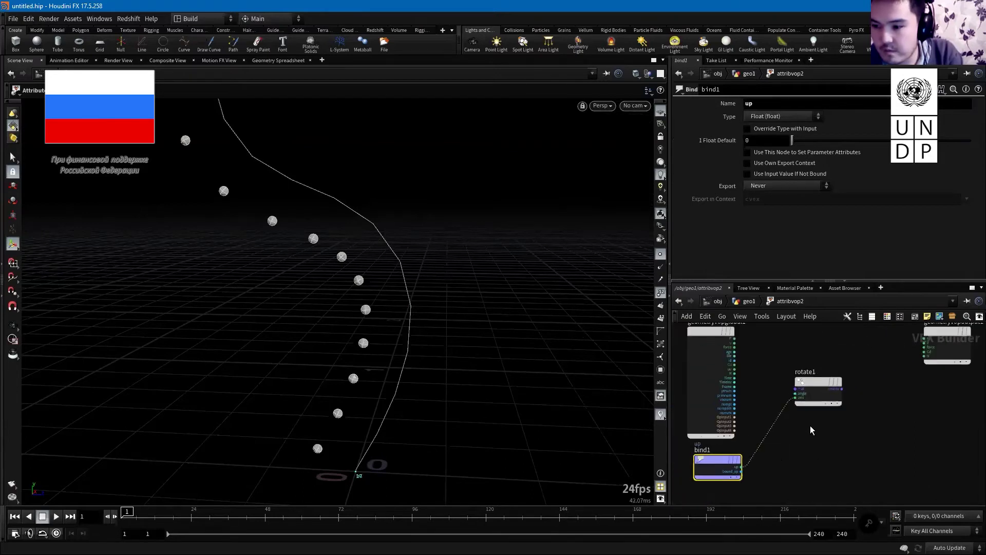
{"action": "left_click", "coordinate": [781, 116]}
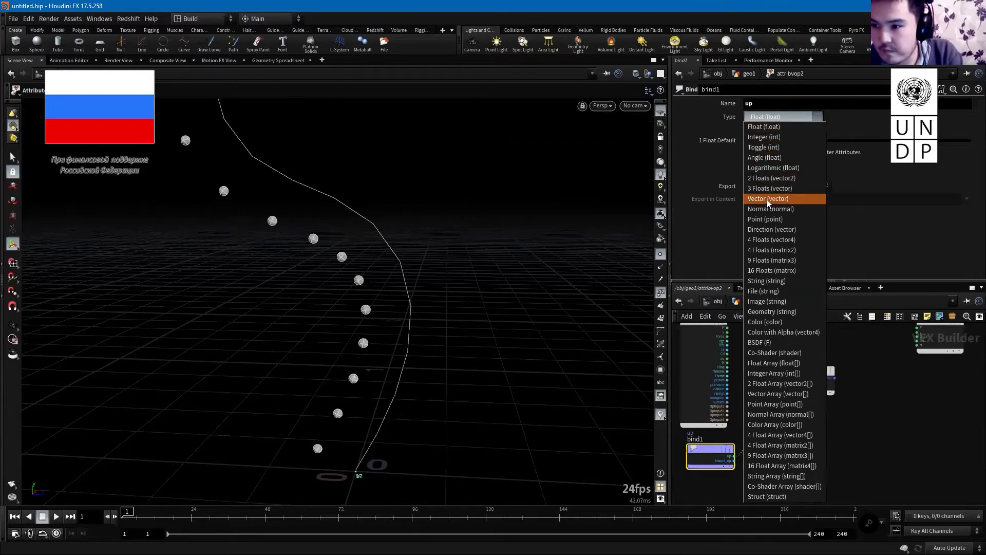
{"action": "key", "text": "Return"}
{"action": "scroll", "coordinate": [772, 365], "scroll_direction": "up", "scroll_amount": 2}
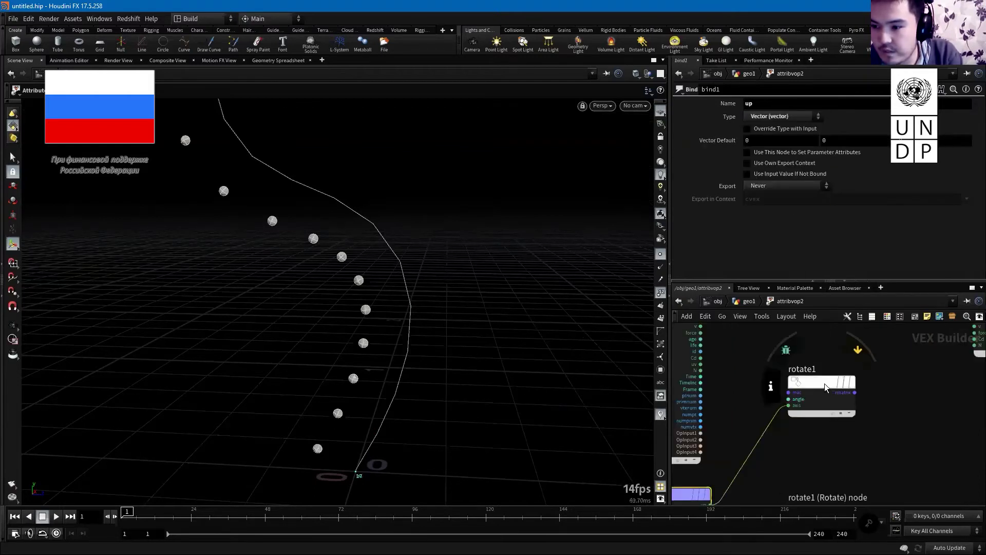
{"action": "left_click_drag", "start_coordinate": [825, 384], "coordinate": [859, 405]}
{"action": "scroll", "coordinate": [819, 427], "scroll_direction": "down", "scroll_amount": 2}
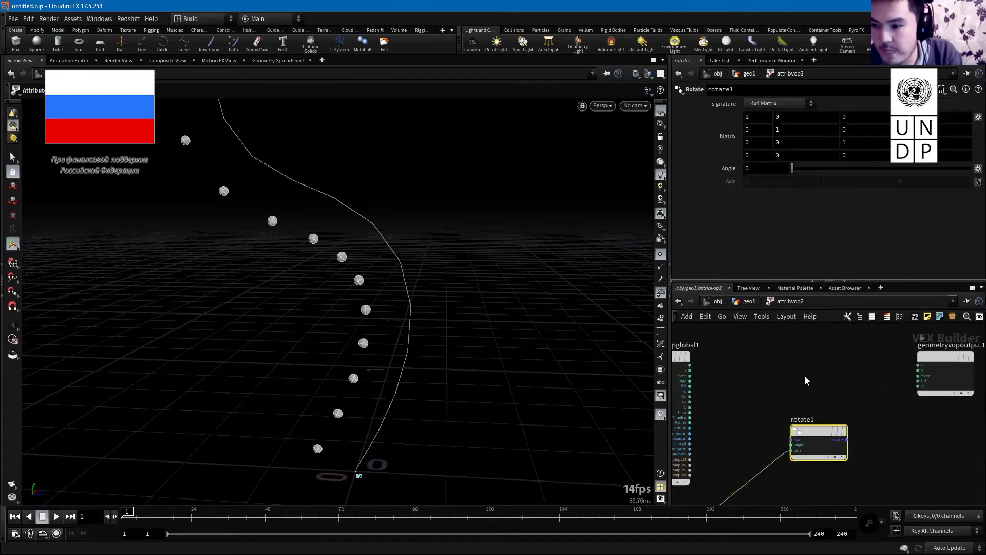
{"action": "middle_click_drag", "start_coordinate": [806, 376], "coordinate": [816, 370]}
- Add a Multiply node that multiplies global N by rotate1's matrix into output N
{"action": "key", "text": "Tab"}
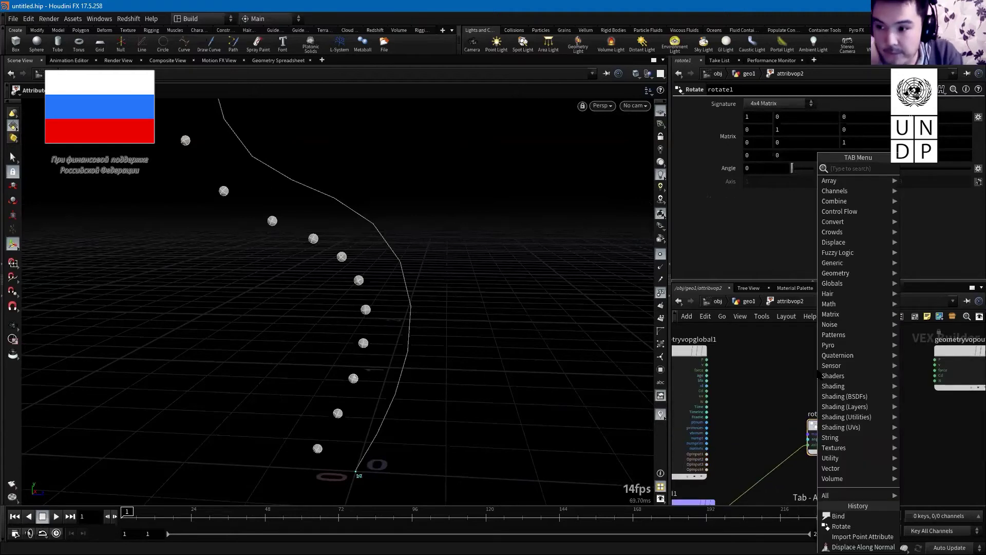
{"action": "type", "text": "mult"}
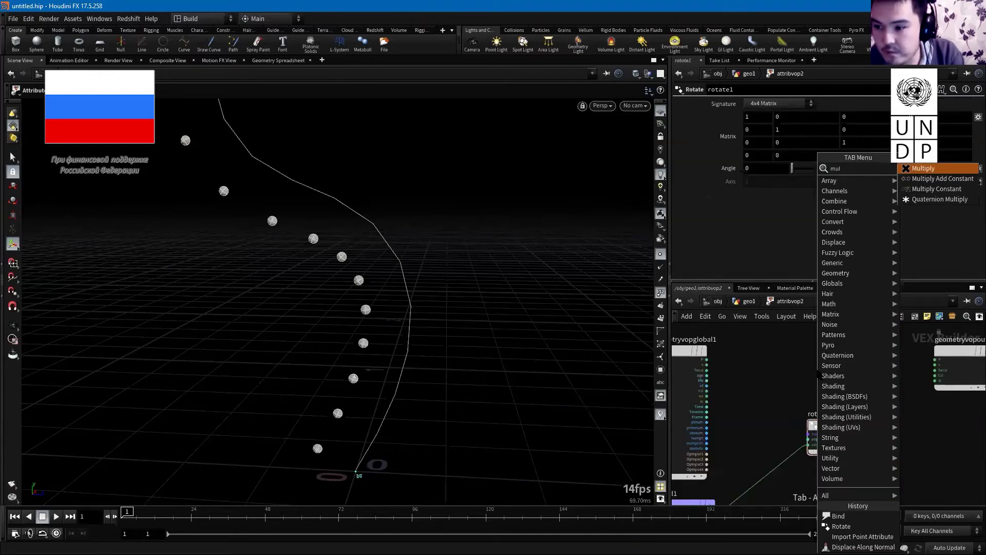
{"action": "key", "text": "Return"}
{"action": "left_click_drag", "start_coordinate": [763, 388], "coordinate": [925, 365]}
{"action": "left_click", "coordinate": [935, 380]}
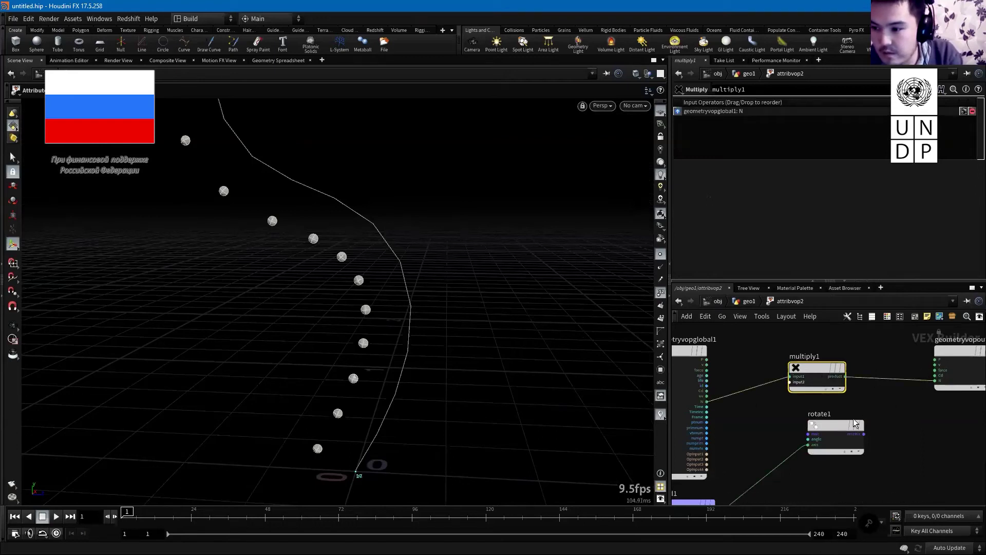
{"action": "left_click_drag", "start_coordinate": [843, 429], "coordinate": [778, 447]}
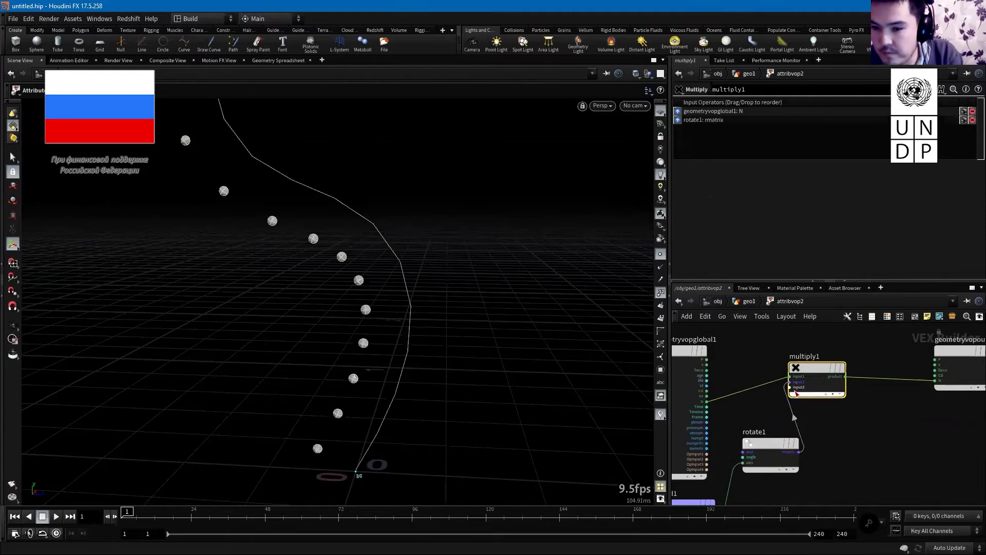
- Try a rotation angle on rotate1, then undo it back to 0
{"action": "key", "text": "u"}
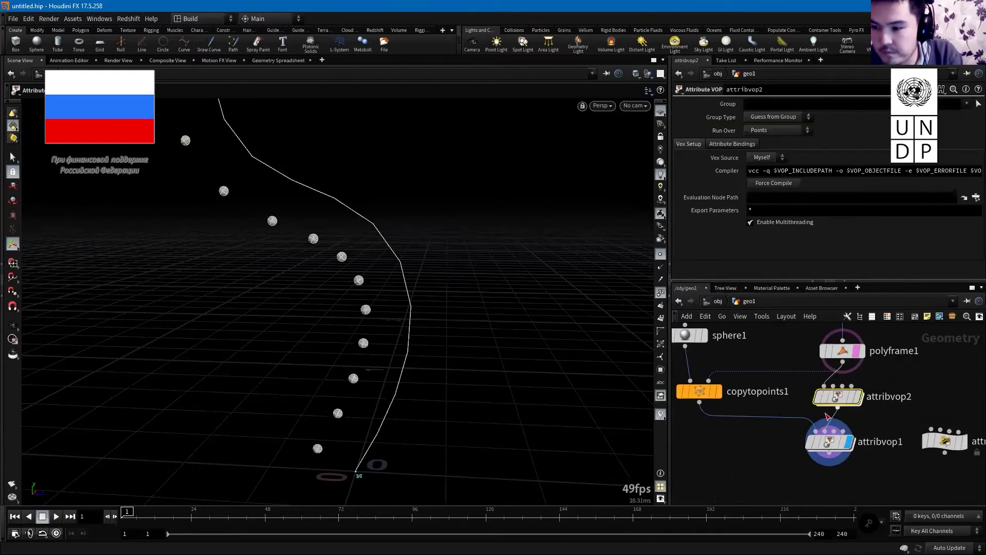
{"action": "key", "text": "i"}
{"action": "middle_click_drag", "start_coordinate": [793, 491], "coordinate": [803, 466]}
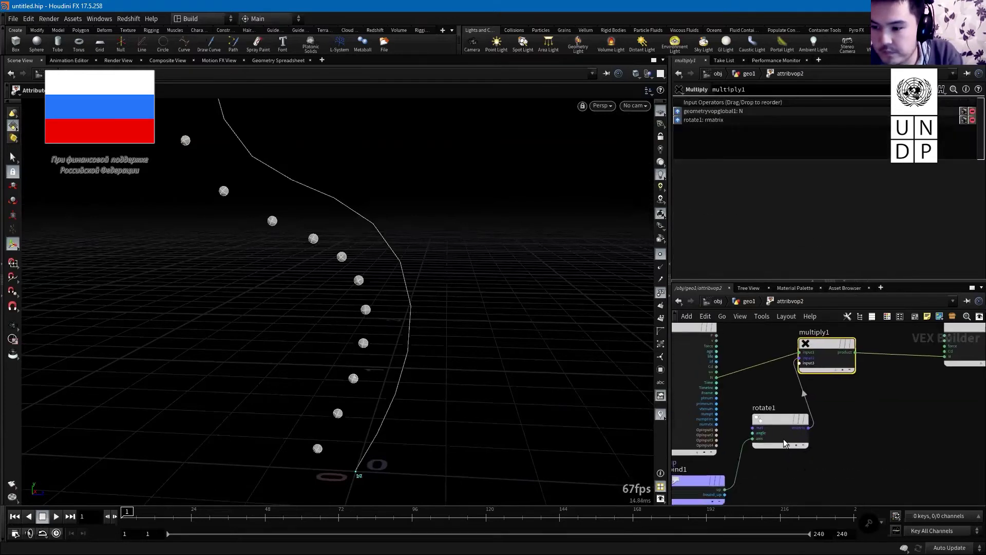
{"action": "left_click", "coordinate": [784, 439]}
{"action": "left_click_drag", "start_coordinate": [828, 169], "coordinate": [883, 175]}
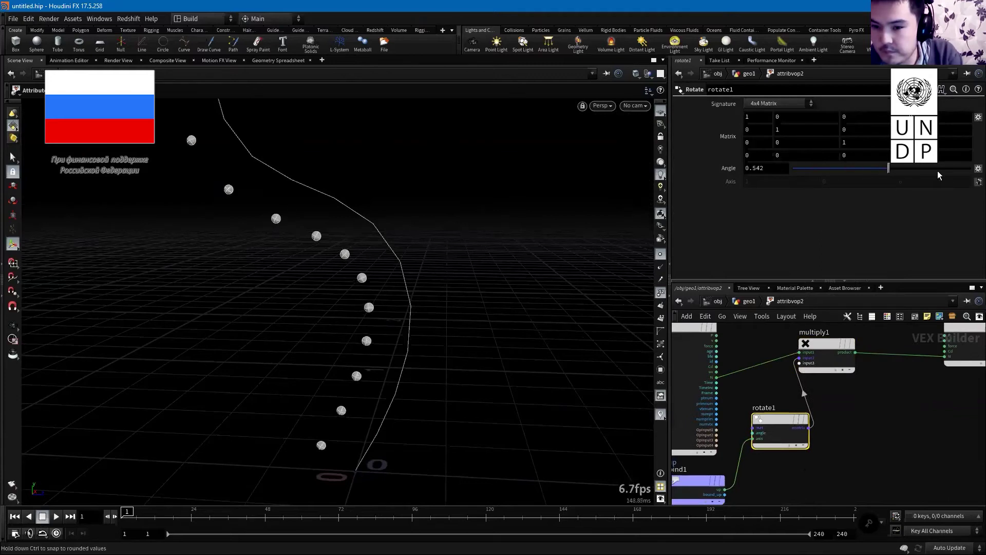
{"action": "key", "text": "ctrl+z"}
{"action": "scroll", "coordinate": [868, 436], "scroll_direction": "down", "scroll_amount": 2}
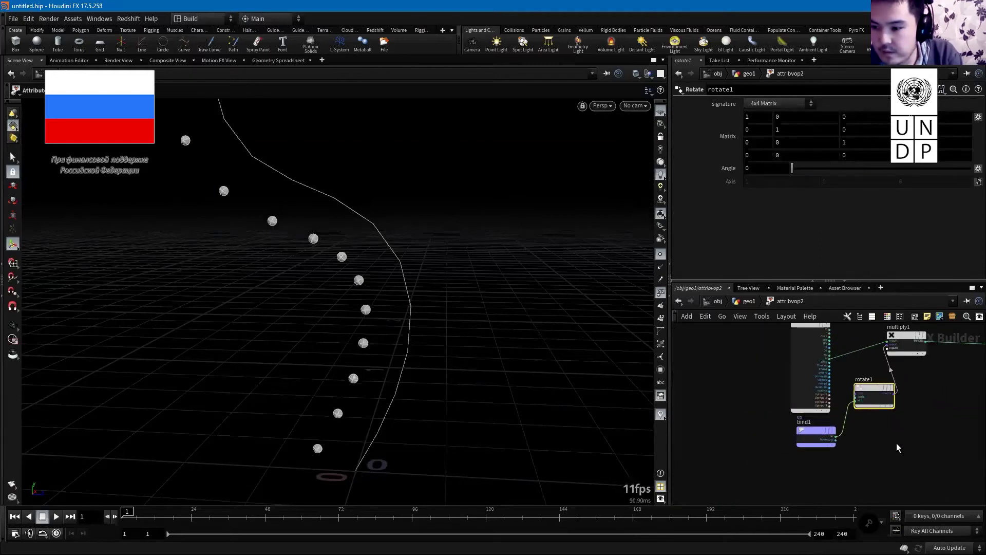
{"action": "left_click", "coordinate": [802, 423]}
{"action": "key", "text": "l"}
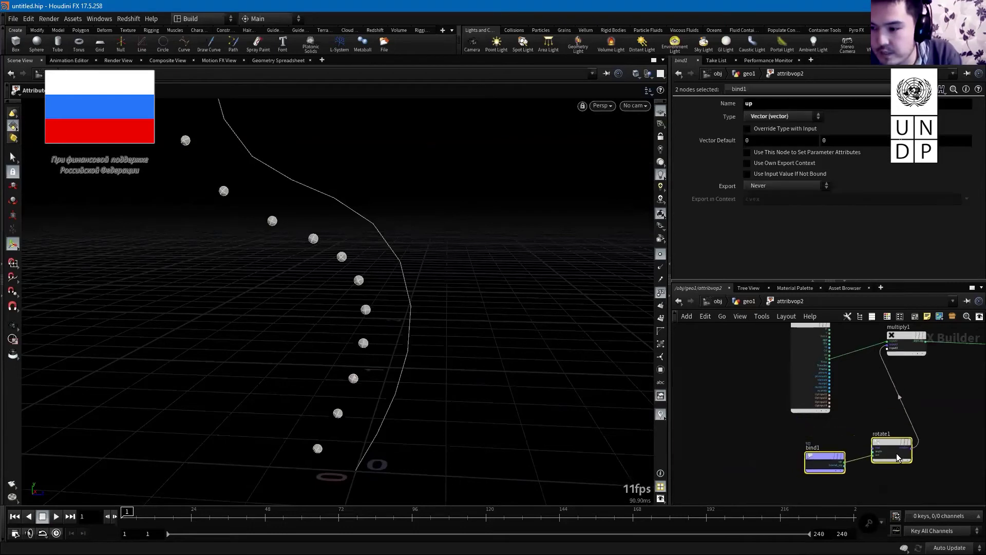
- Feed a Degrees to Radians node into rotate1's angle, promote Degrees, and raise it
{"action": "key", "text": "Tab"}
{"action": "type", "text": "deg"}
{"action": "key", "text": "Return"}
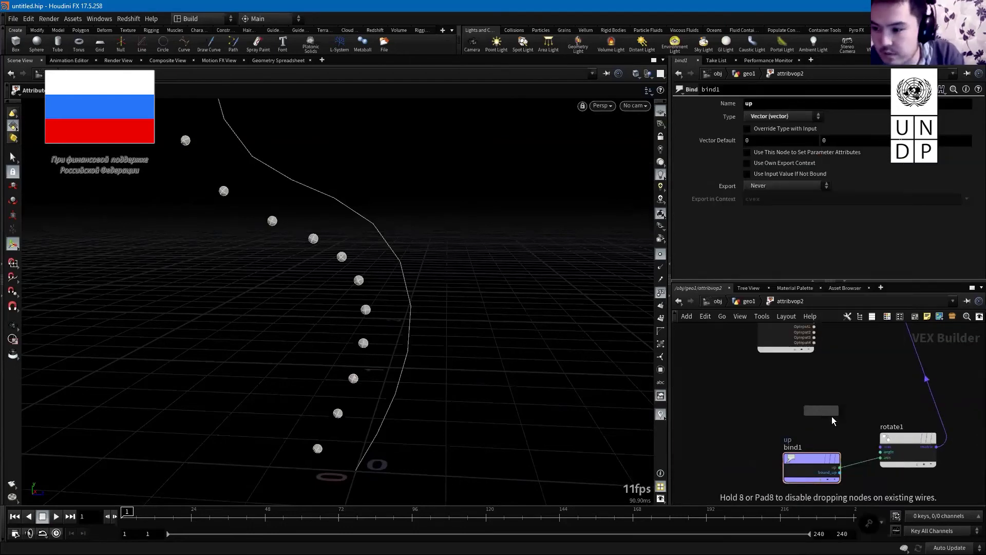
{"action": "left_click", "coordinate": [831, 416]}
{"action": "left_click_drag", "start_coordinate": [850, 420], "coordinate": [881, 453]}
{"action": "right_click", "coordinate": [794, 419]}
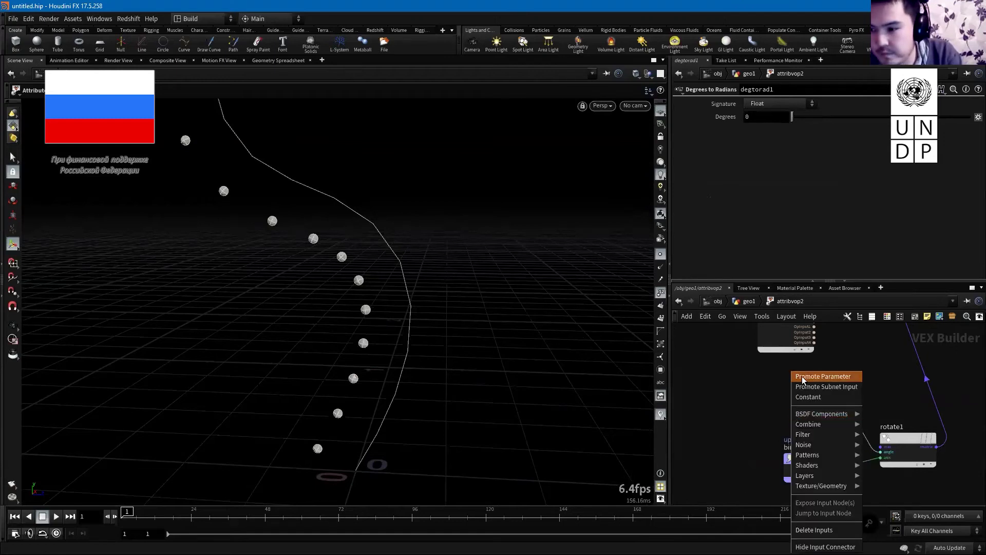
{"action": "key", "text": "Escape"}
{"action": "key", "text": "u"}
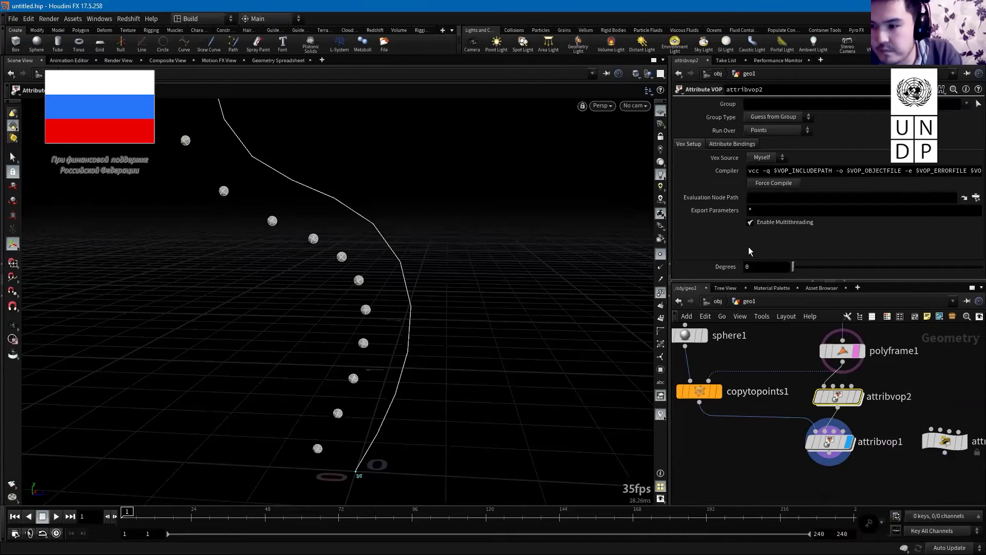
{"action": "mouse_move", "coordinate": [409, 402]}
{"action": "left_mouse_down"}
{"action": "mouse_move", "coordinate": [350, 409]}
{"action": "mouse_move", "coordinate": [319, 294]}
{"action": "left_mouse_up"}
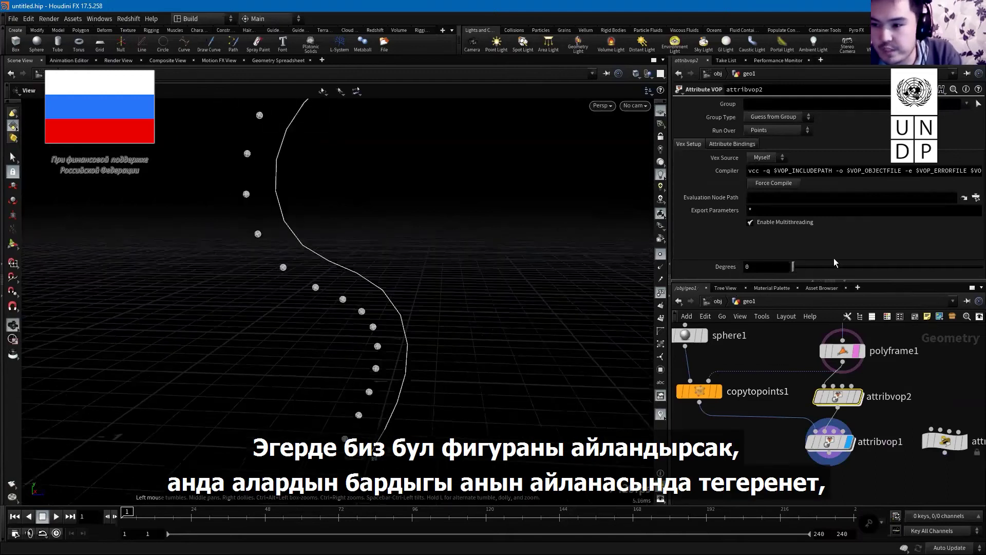
{"action": "mouse_move", "coordinate": [861, 267]}
{"action": "left_mouse_down"}
{"action": "mouse_move", "coordinate": [966, 270]}
{"action": "mouse_move", "coordinate": [770, 267]}
{"action": "mouse_move", "coordinate": [976, 270]}
{"action": "left_mouse_up"}
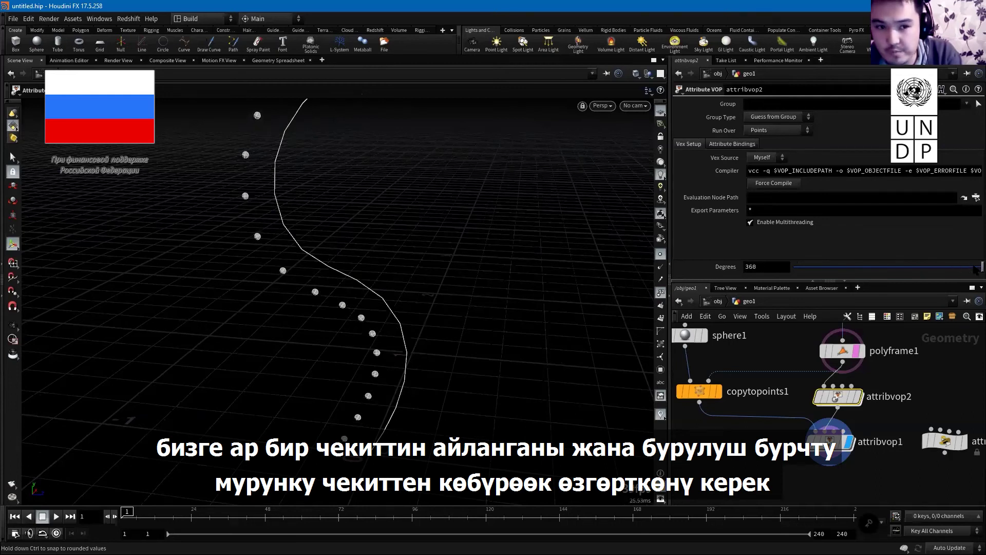
- Inspect the curve's point numbers via polyframe1 and the global ptnum output
{"action": "double_click", "coordinate": [838, 396]}
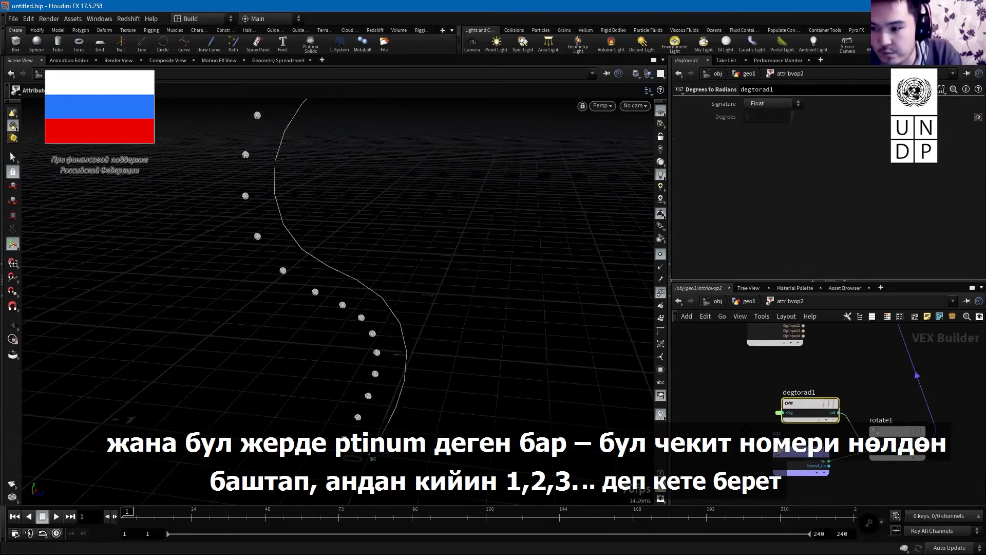
{"action": "middle_click_drag", "start_coordinate": [836, 455], "coordinate": [791, 401]}
{"action": "scroll", "coordinate": [760, 380], "scroll_direction": "up", "scroll_amount": 5}
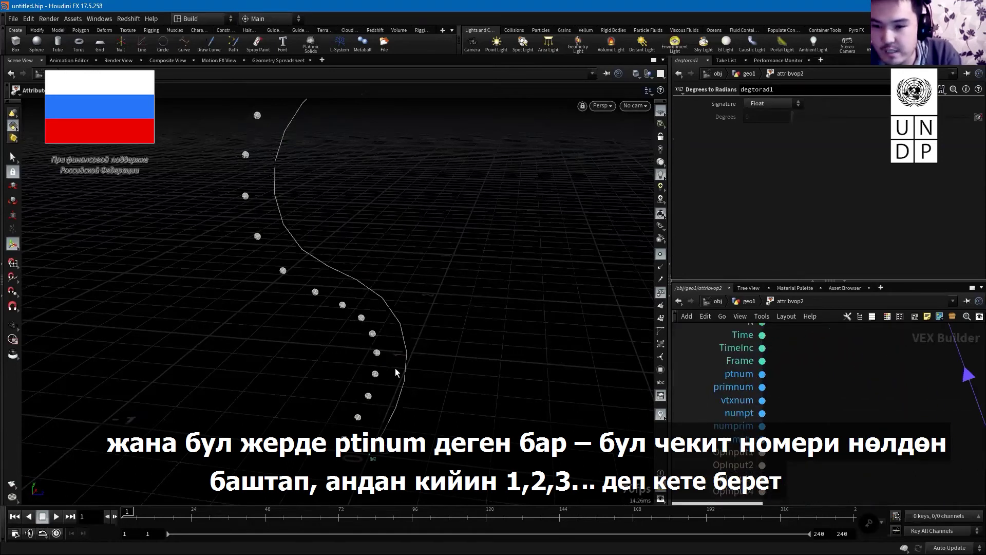
{"action": "left_click", "coordinate": [747, 303]}
{"action": "left_click", "coordinate": [861, 350]}
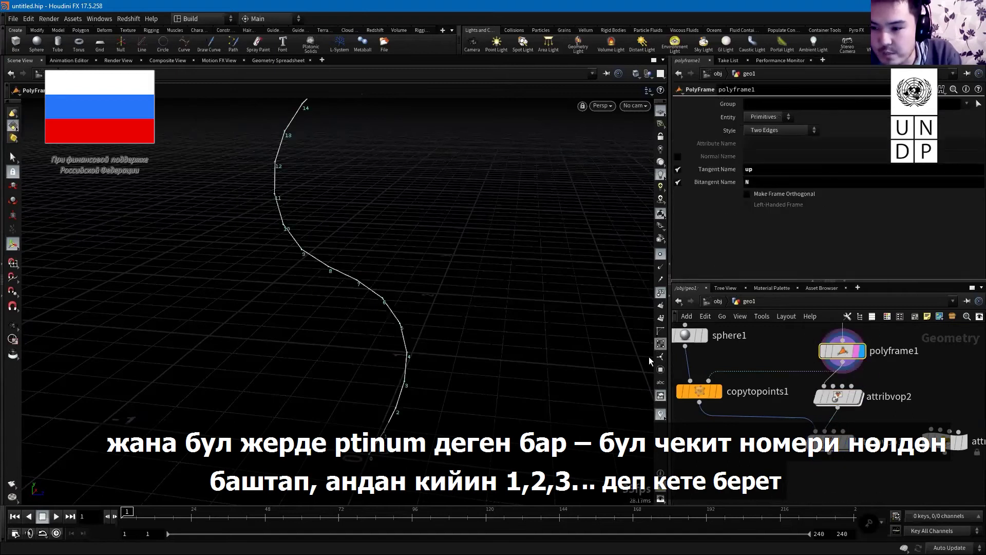
{"action": "left_click_drag", "start_coordinate": [649, 362], "coordinate": [381, 459], "text": "alt"}
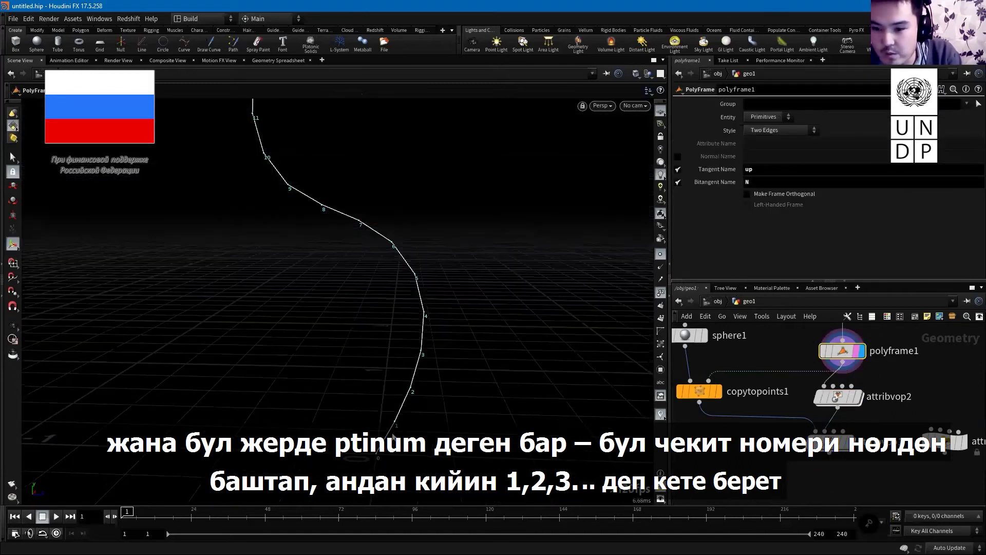
{"action": "left_click", "coordinate": [841, 396]}
{"action": "double_click", "coordinate": [842, 396]}
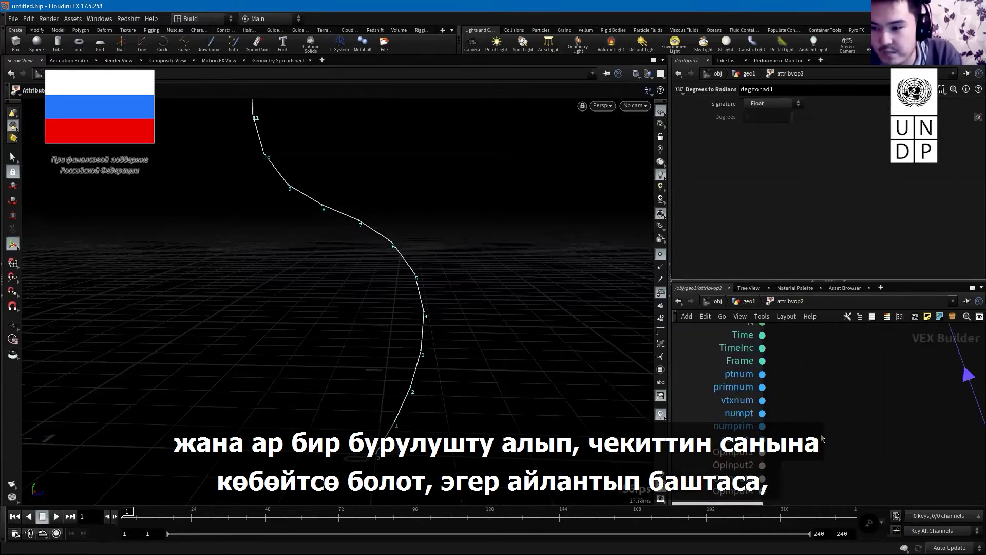
{"action": "key", "text": "u"}
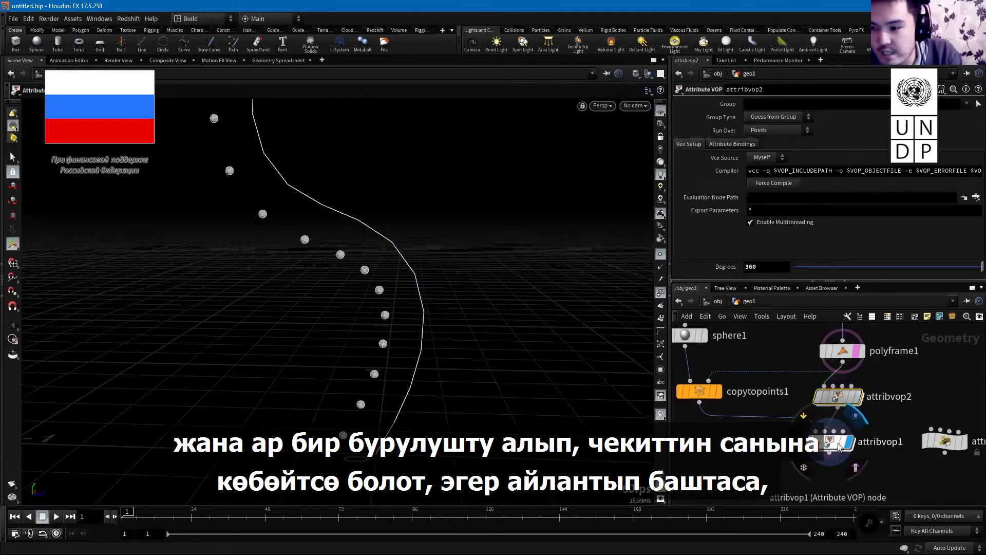
{"action": "double_click", "coordinate": [841, 399]}
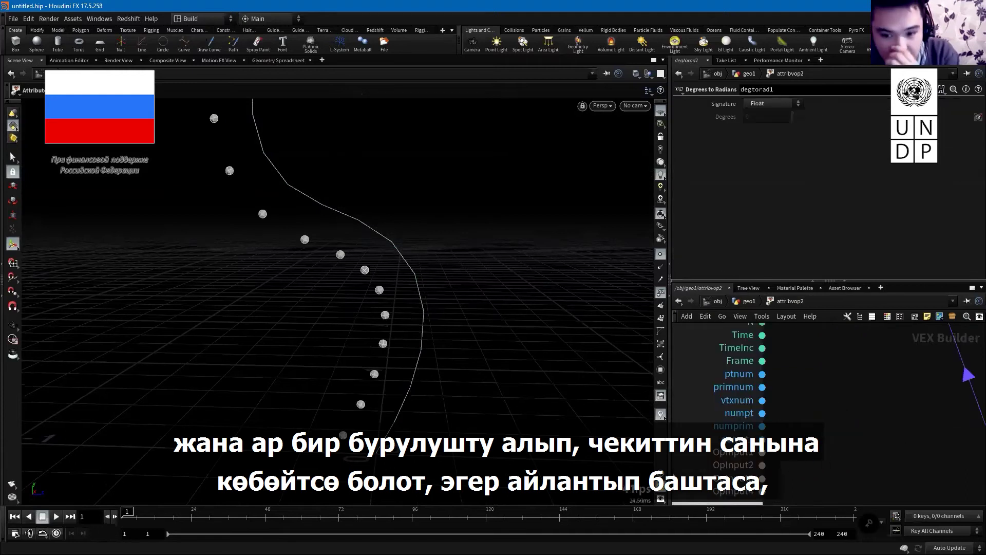
{"action": "scroll", "coordinate": [850, 450], "scroll_direction": "down", "scroll_amount": 5}
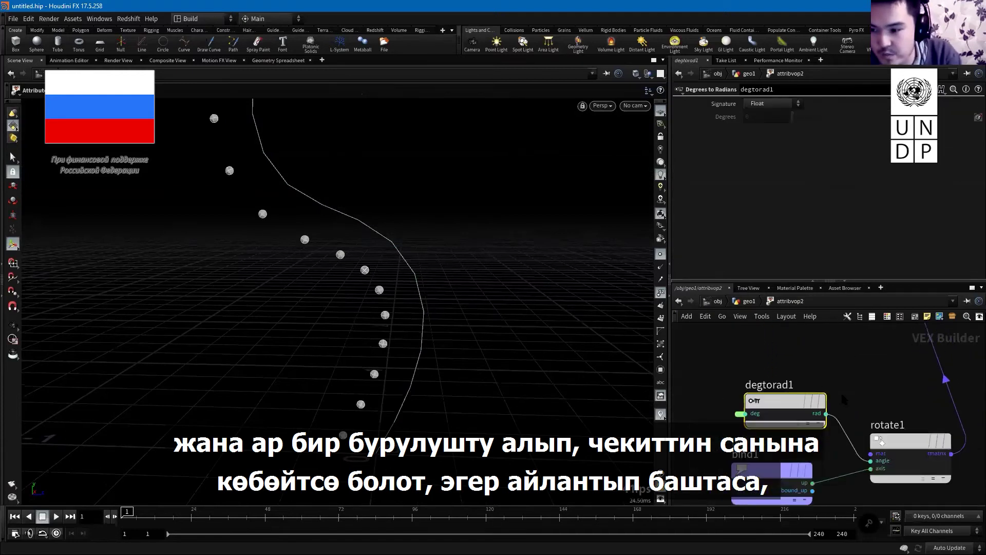
{"action": "scroll", "coordinate": [850, 450], "scroll_direction": "down", "scroll_amount": 3}
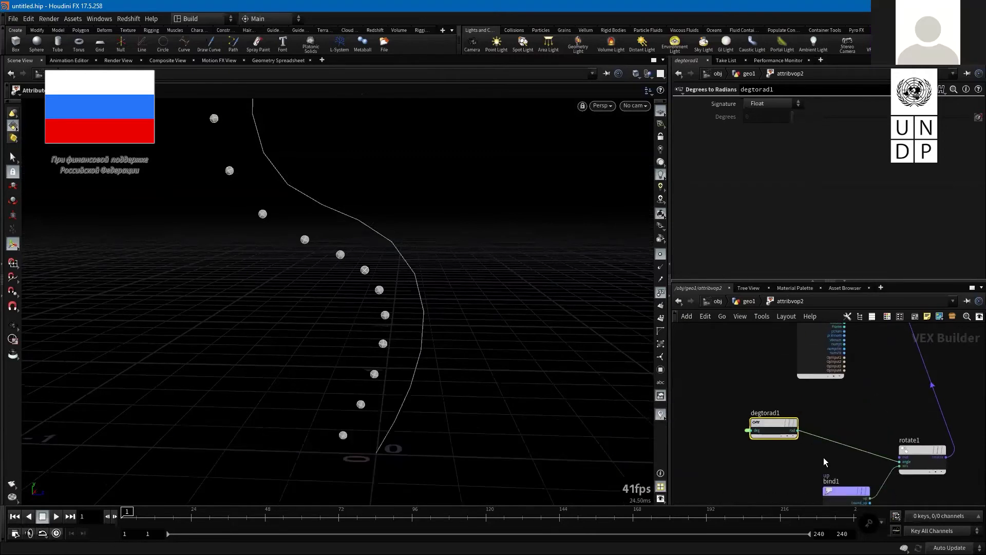
{"action": "key", "text": "Tab"}
- Insert a Multiply node into the angle wire and feed it the point number
{"action": "type", "text": "mult"}
{"action": "key", "text": "Return"}
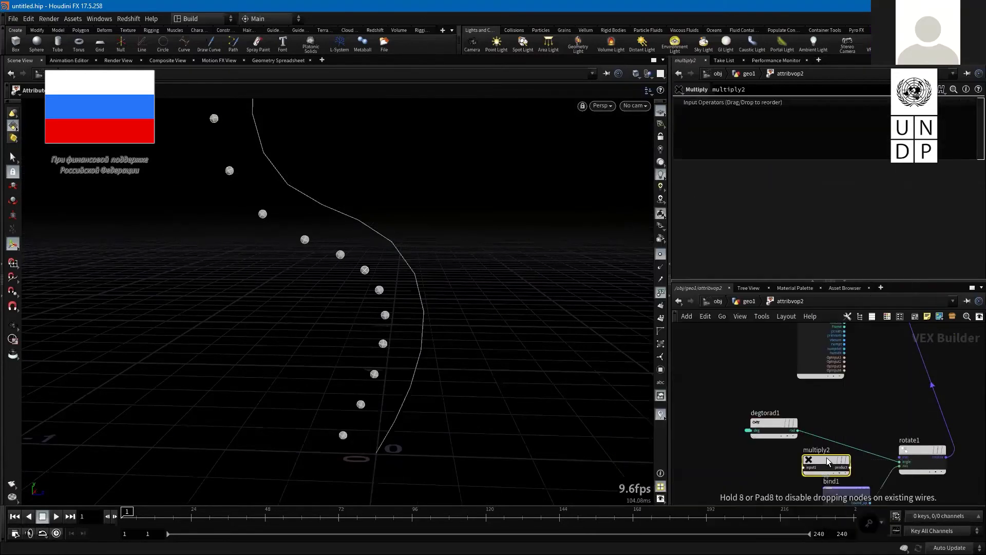
{"action": "left_click", "coordinate": [856, 451]}
{"action": "left_click", "coordinate": [880, 457]}
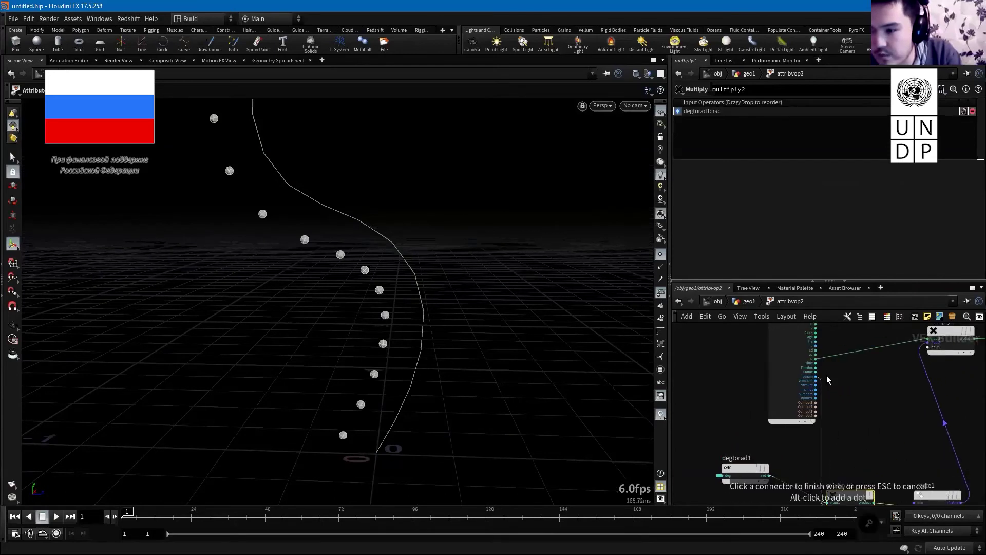
{"action": "left_click", "coordinate": [827, 379]}
{"action": "middle_click_drag", "start_coordinate": [851, 410], "coordinate": [837, 354]}
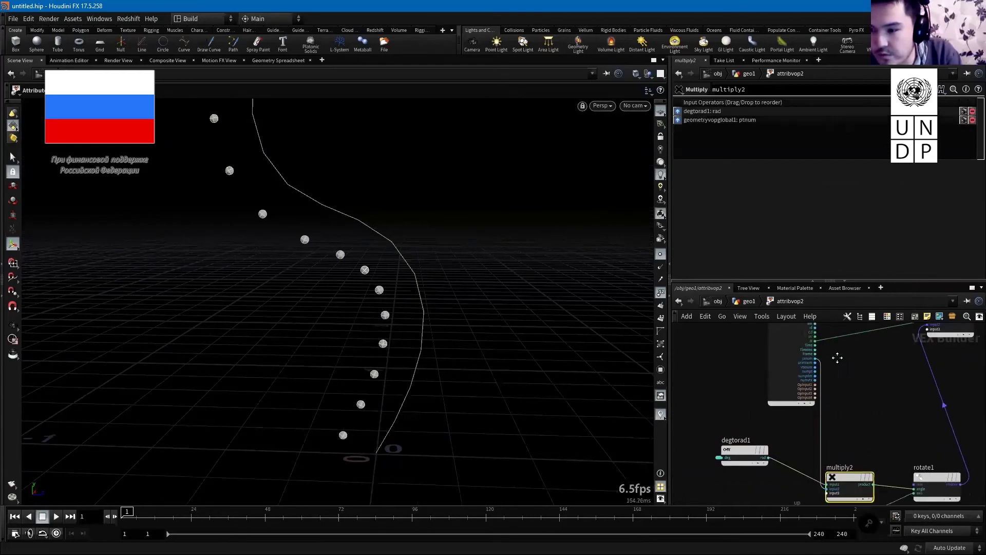
- Set attribvop2's Degrees to 30 so the spheres spiral around the curve
{"action": "left_click", "coordinate": [748, 302]}
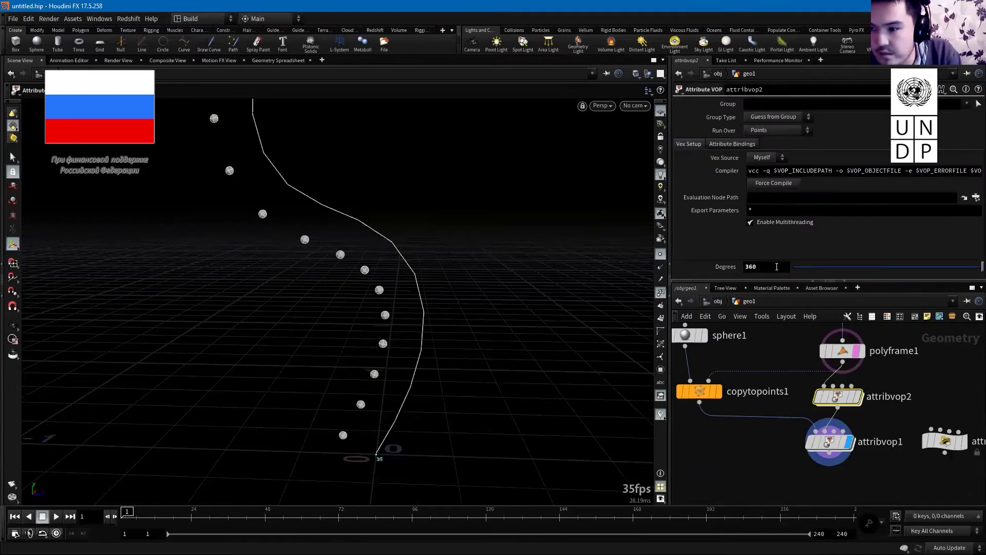
{"action": "mouse_move", "coordinate": [799, 268]}
{"action": "left_mouse_down"}
{"action": "mouse_move", "coordinate": [849, 269]}
{"action": "mouse_move", "coordinate": [825, 268]}
{"action": "left_mouse_up"}
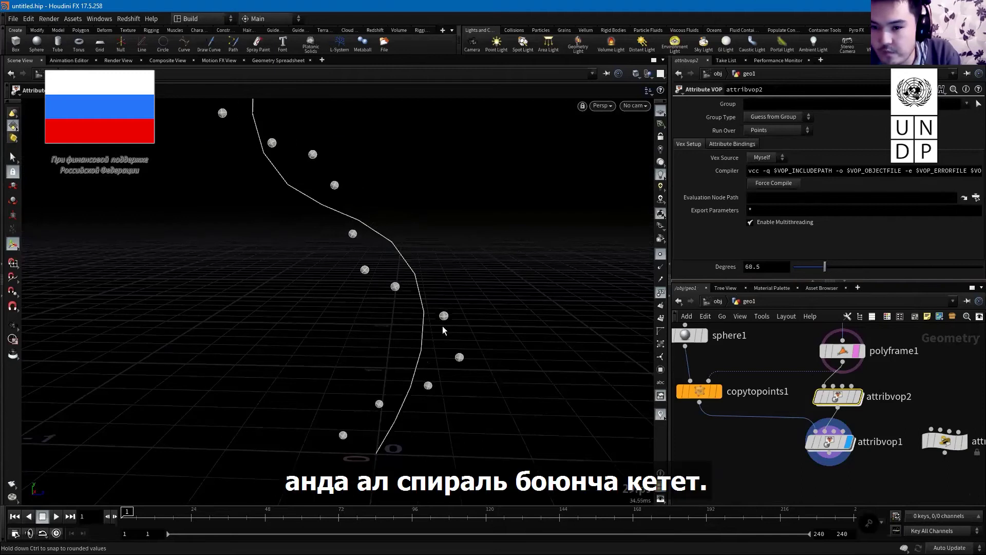
{"action": "key", "text": "Escape"}
{"action": "mouse_move", "coordinate": [444, 331]}
{"action": "left_mouse_down"}
{"action": "mouse_move", "coordinate": [374, 309]}
{"action": "mouse_move", "coordinate": [375, 322]}
{"action": "left_mouse_up"}
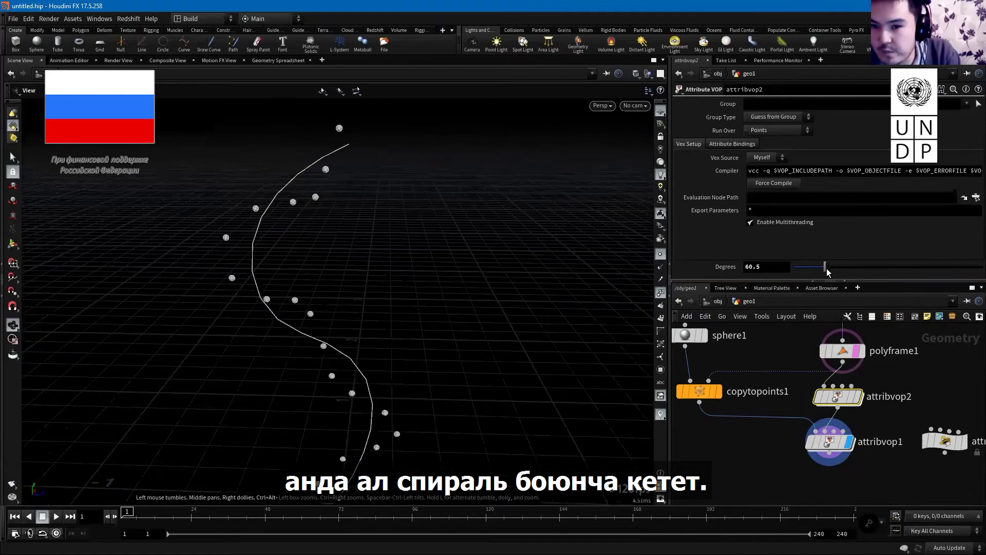
{"action": "left_click_drag", "start_coordinate": [806, 273], "coordinate": [806, 272]}
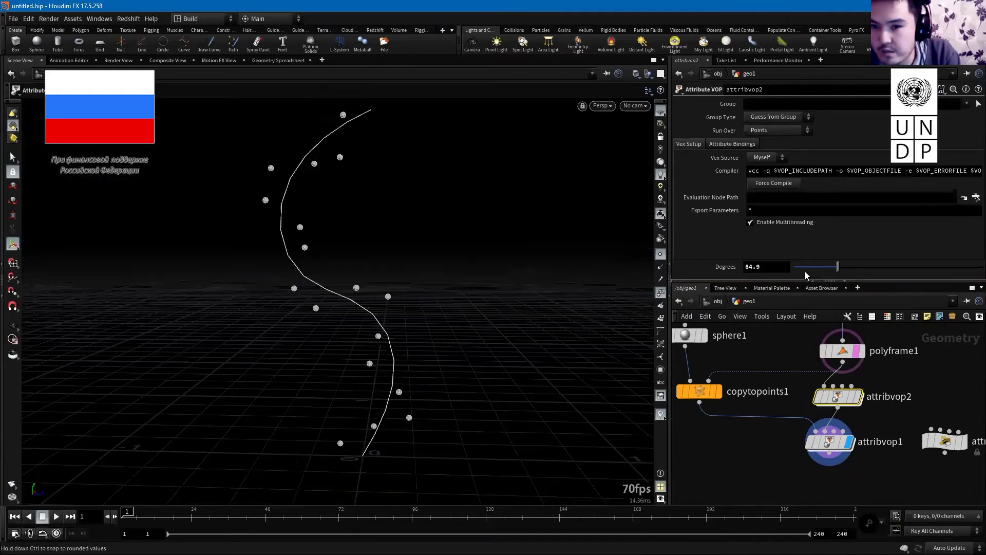
{"action": "left_click", "coordinate": [811, 272]}
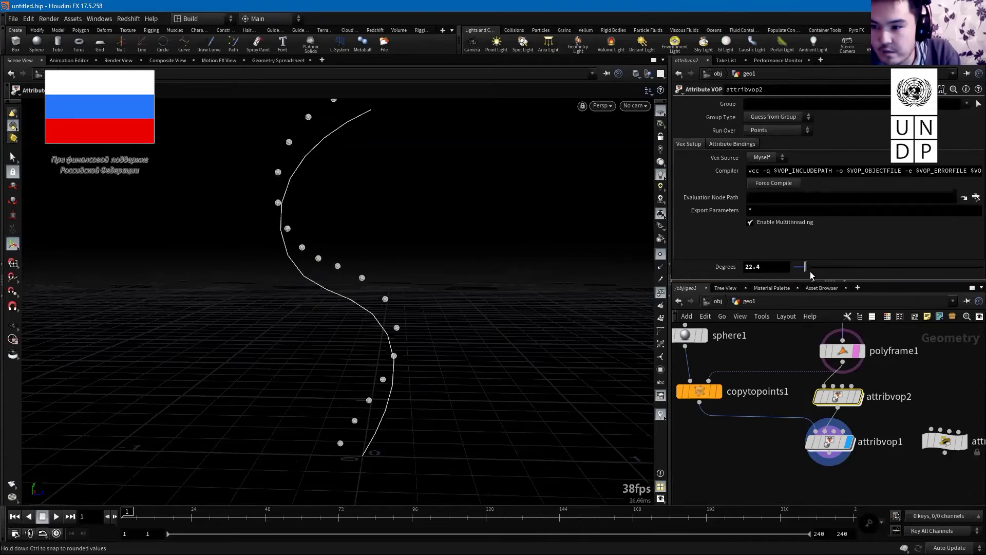
{"action": "left_click_drag", "start_coordinate": [809, 271], "coordinate": [809, 271]}
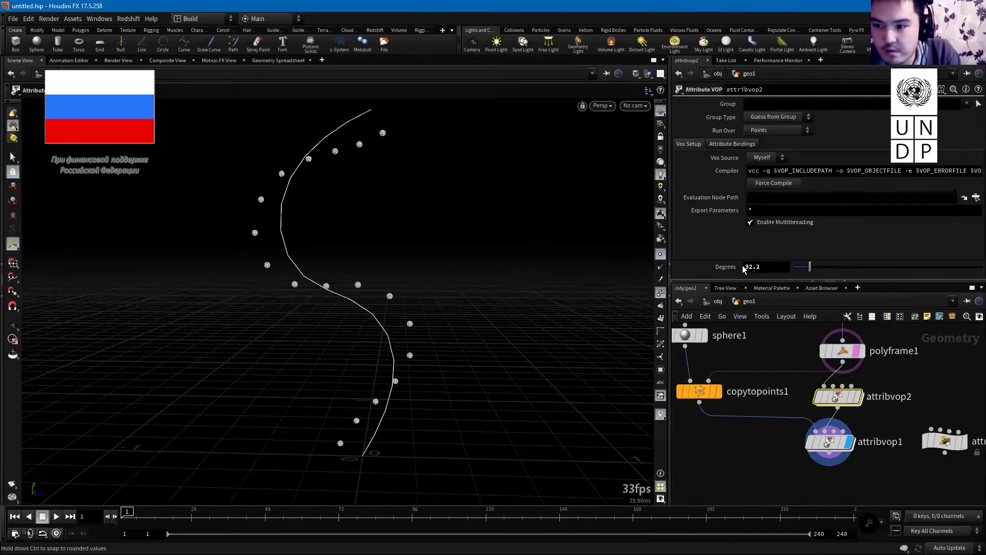
{"action": "key", "text": "Return"}
{"action": "mouse_move", "coordinate": [754, 331]}
{"action": "middle_mouse_down"}
{"action": "mouse_move", "coordinate": [835, 349]}
{"action": "mouse_move", "coordinate": [753, 328]}
{"action": "middle_mouse_up"}
- Use an Add SOP with a single origin point as copytopoints1's source
{"action": "key", "text": "Tab"}
{"action": "type", "text": "add"}
{"action": "key", "text": "Return"}
{"action": "left_click", "coordinate": [814, 335]}
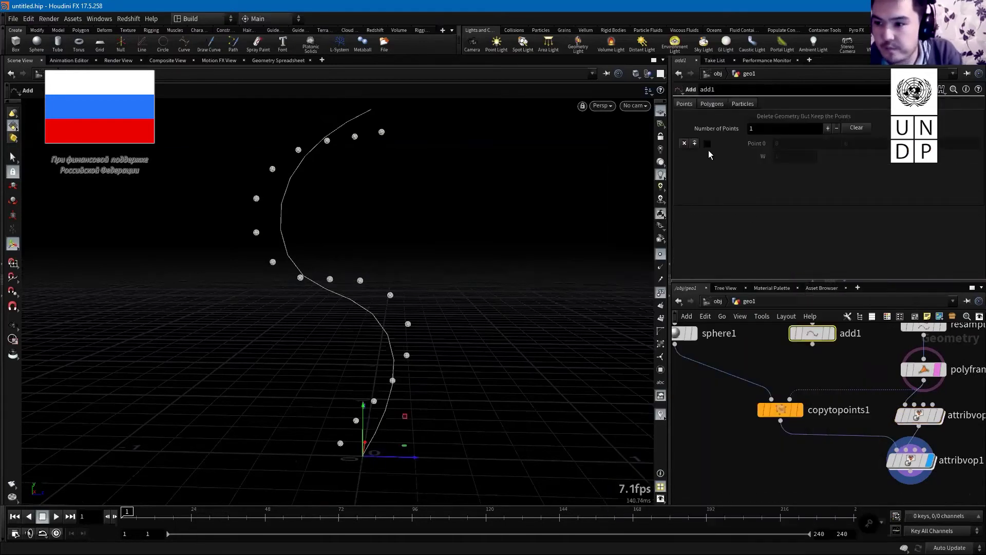
{"action": "left_click", "coordinate": [708, 145]}
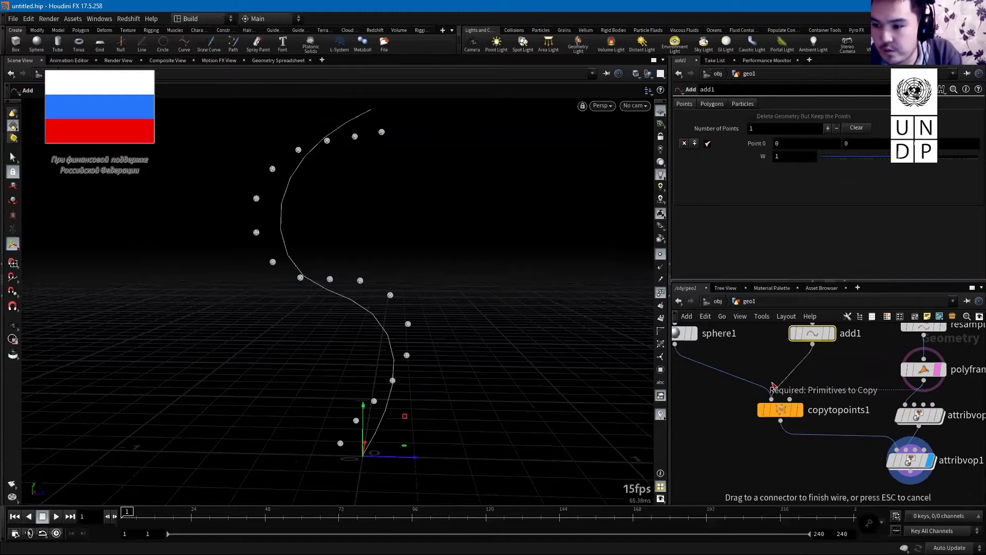
{"action": "left_click_drag", "start_coordinate": [812, 345], "coordinate": [772, 398]}
{"action": "mouse_move", "coordinate": [784, 447]}
{"action": "middle_mouse_down"}
{"action": "mouse_move", "coordinate": [757, 420]}
{"action": "mouse_move", "coordinate": [757, 487]}
{"action": "middle_mouse_up"}
- Append an Add SOP after attribvop1 joining the points into a polyline by group
{"action": "left_click", "coordinate": [843, 417]}
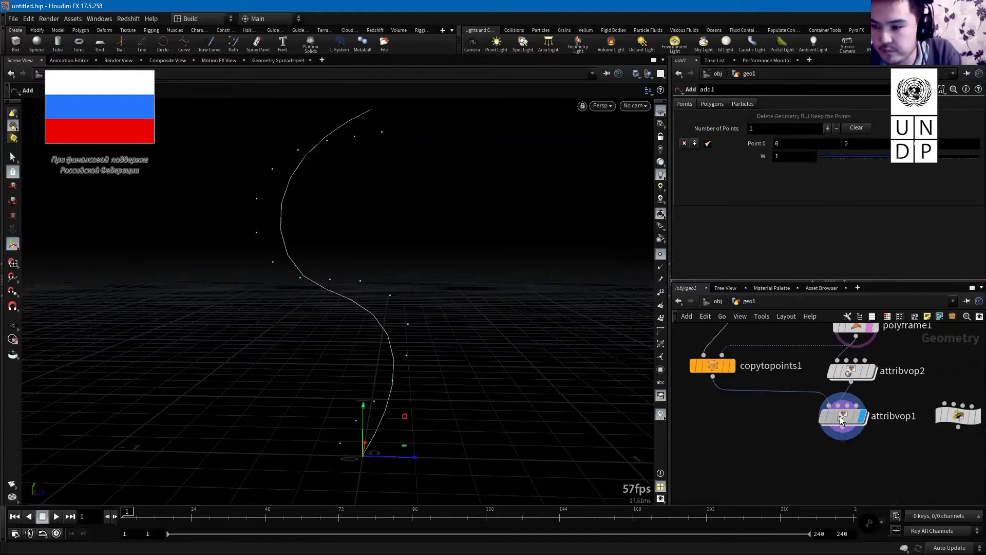
{"action": "left_click_drag", "start_coordinate": [843, 428], "coordinate": [831, 470]}
{"action": "type", "text": "add"}
{"action": "key", "text": "Return"}
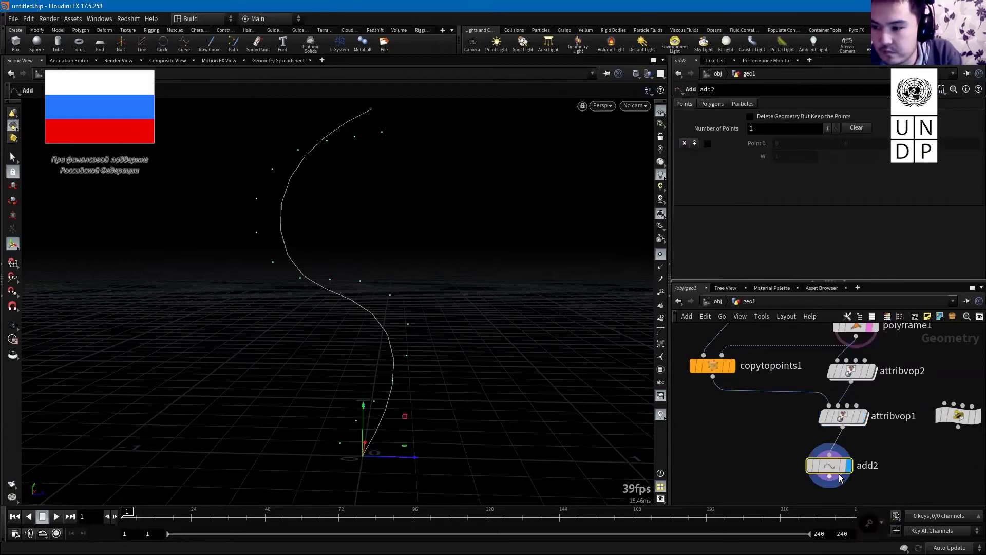
{"action": "left_click", "coordinate": [713, 104]}
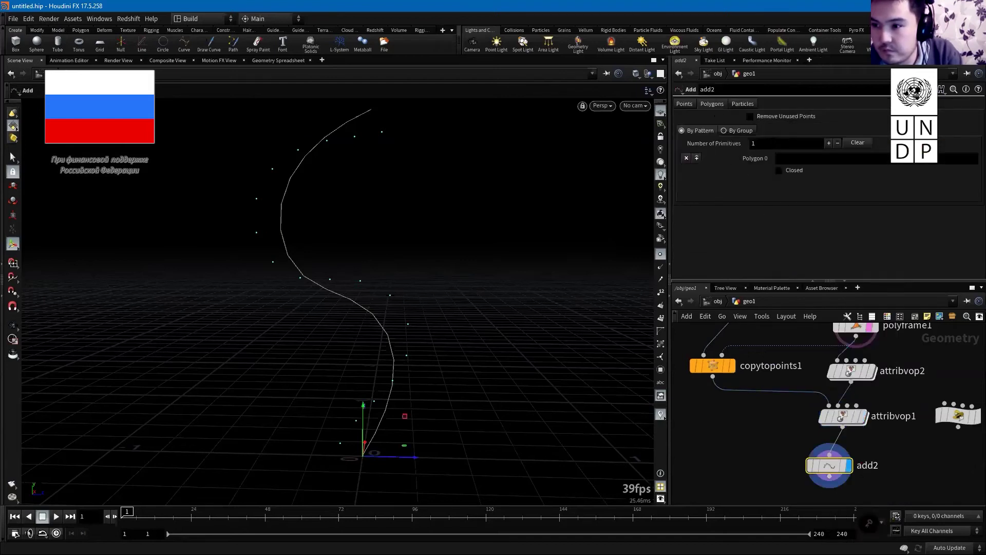
{"action": "left_click", "coordinate": [725, 131]}
{"action": "key", "text": "Escape"}
{"action": "left_click_drag", "start_coordinate": [355, 360], "coordinate": [352, 403]}
{"action": "middle_click_drag", "start_coordinate": [386, 403], "coordinate": [419, 434]}
{"action": "mouse_move", "coordinate": [419, 434]}
{"action": "left_mouse_down"}
{"action": "mouse_move", "coordinate": [370, 255]}
{"action": "mouse_move", "coordinate": [418, 403]}
{"action": "mouse_move", "coordinate": [237, 355]}
{"action": "mouse_move", "coordinate": [403, 370]}
{"action": "mouse_move", "coordinate": [383, 181]}
{"action": "mouse_move", "coordinate": [427, 216]}
{"action": "left_mouse_up"}
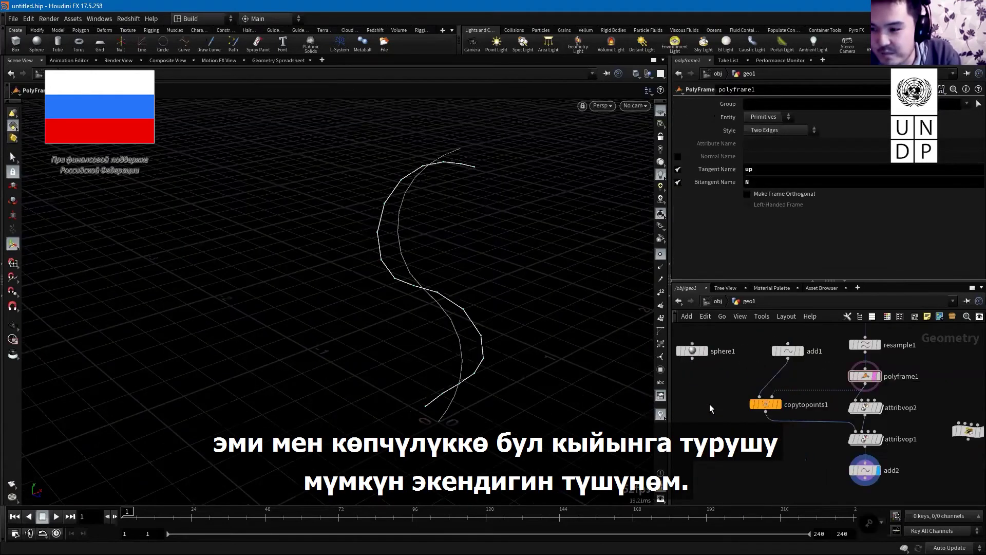
- Duplicate copytopoints1 and the Attribute VOP, setting the copy's Displacement Amount to -.098
{"action": "left_click_drag", "start_coordinate": [765, 404], "coordinate": [707, 404], "text": "alt"}
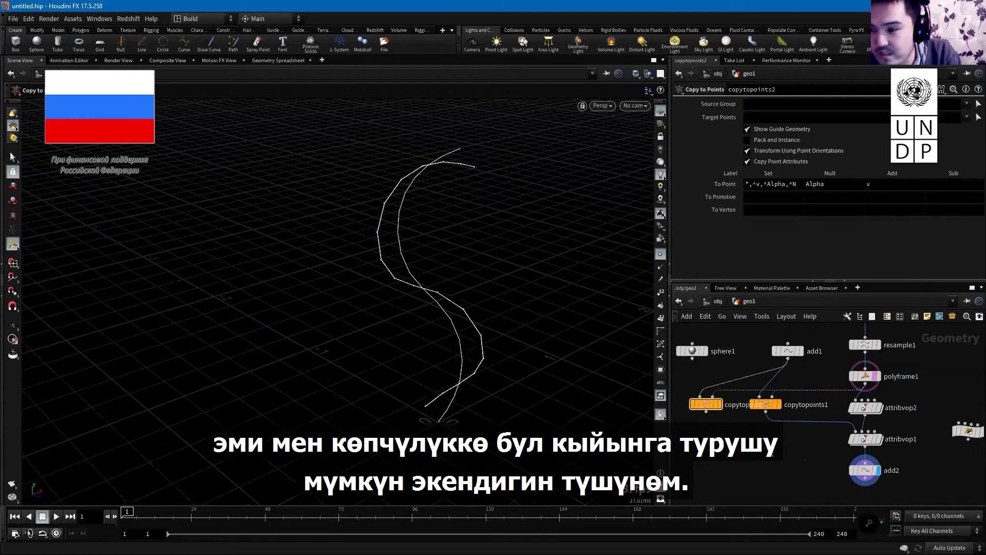
{"action": "middle_click_drag", "start_coordinate": [837, 444], "coordinate": [848, 430]}
{"action": "key", "text": "ctrl+v"}
{"action": "left_click", "coordinate": [784, 435]}
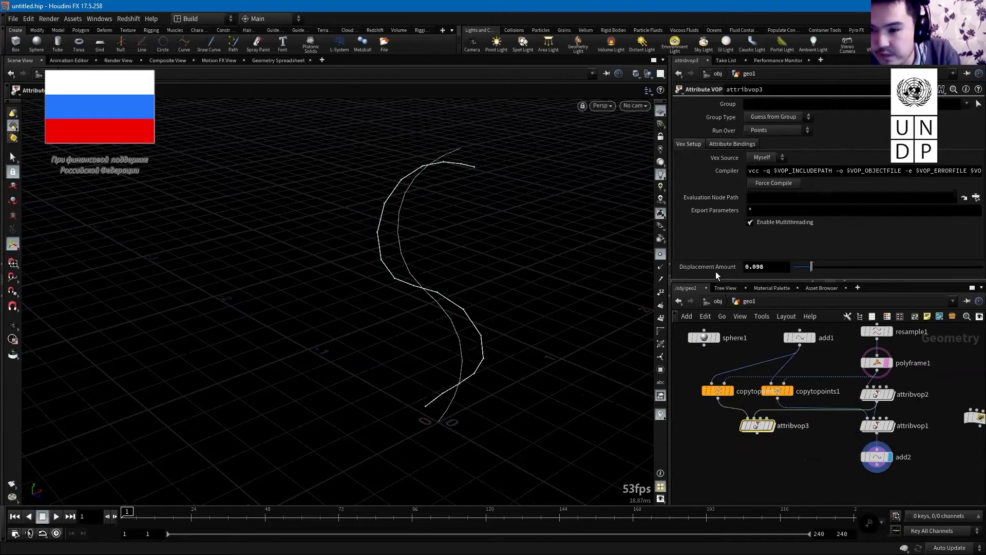
{"action": "double_click", "coordinate": [747, 266]}
{"action": "type", "text": "-"}
{"action": "key", "text": "Return"}
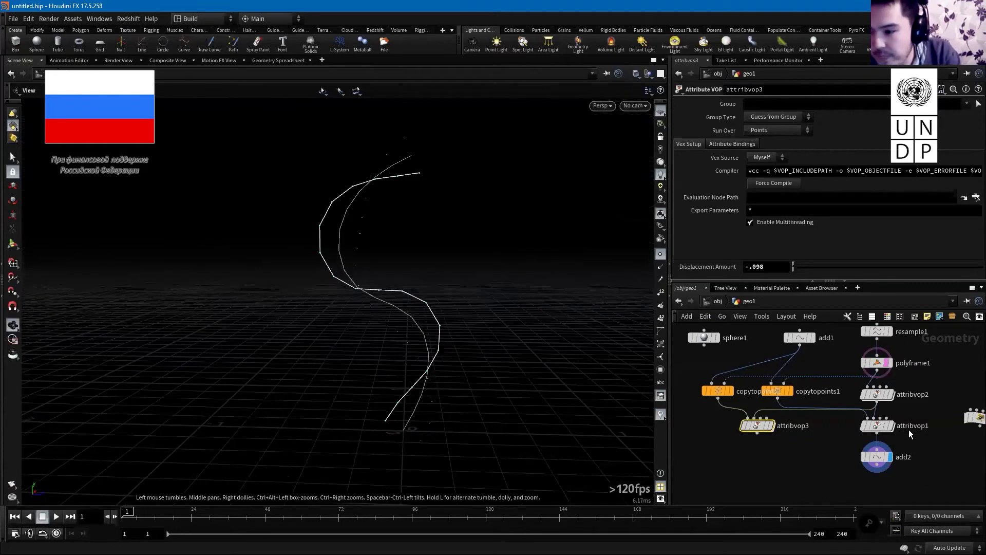
- Merge both spiral branches in merge1 to display the double helix
{"action": "key", "text": "Tab"}
{"action": "type", "text": "merge"}
{"action": "key", "text": "Return"}
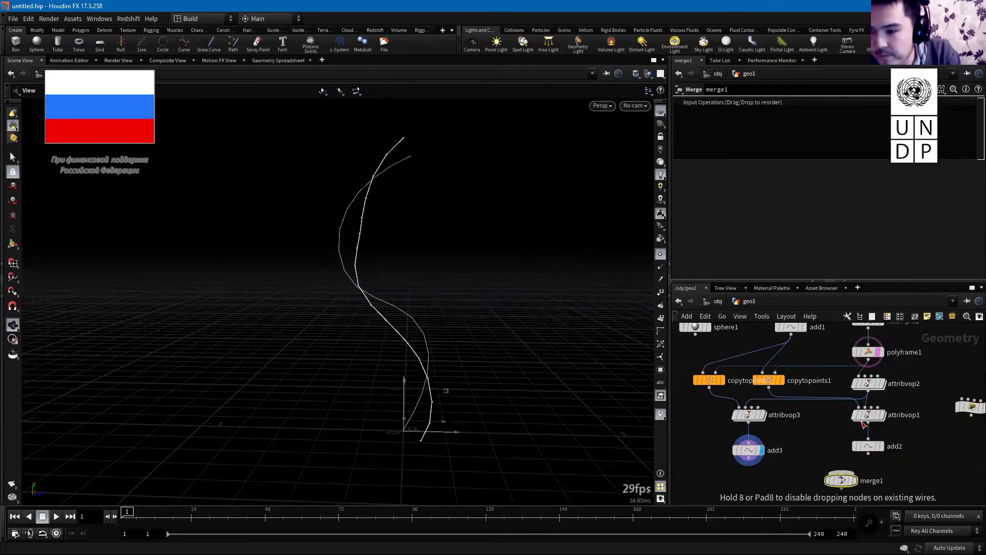
{"action": "left_click", "coordinate": [824, 456]}
{"action": "left_click", "coordinate": [823, 455]}
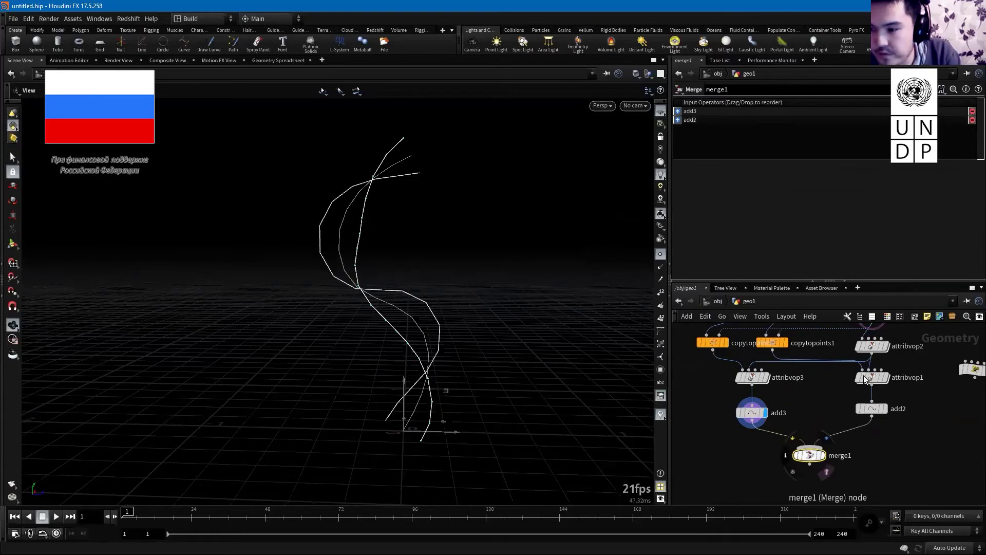
{"action": "middle_click_drag", "start_coordinate": [866, 352], "coordinate": [854, 384]}
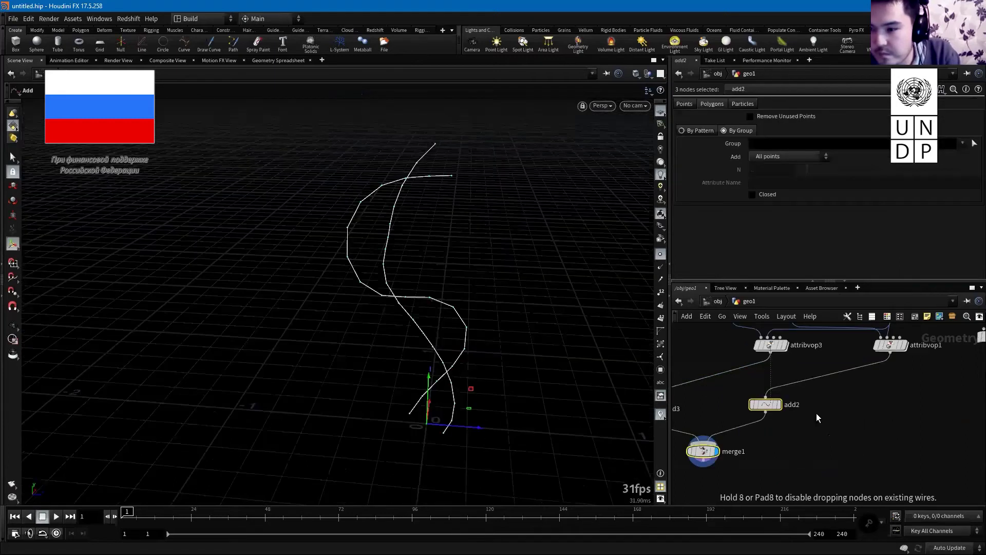
{"action": "left_click_drag", "start_coordinate": [753, 362], "coordinate": [731, 372]}
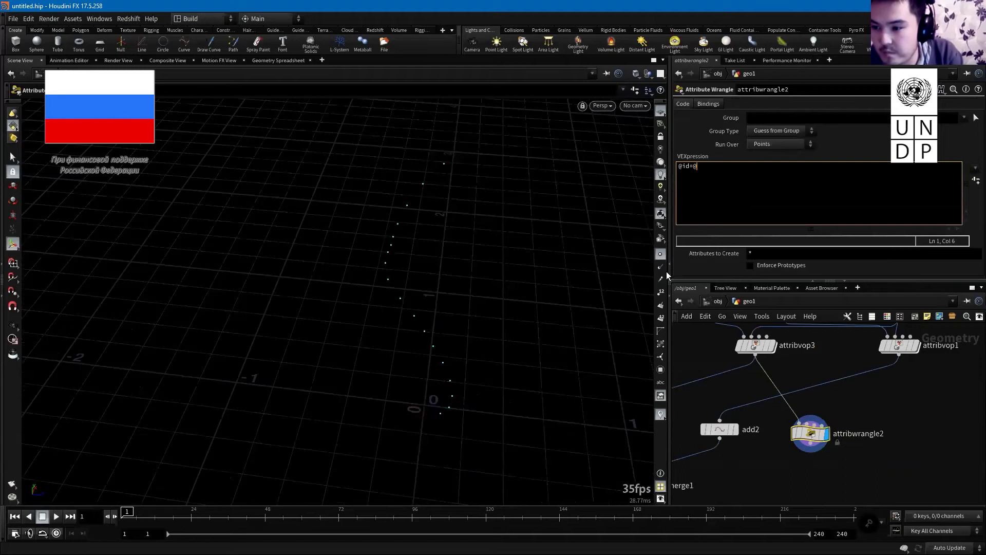
{"action": "type", "text": "=@ptnum;"}
{"action": "key", "text": "ctrl+c"}
{"action": "key", "text": "ctrl+v"}
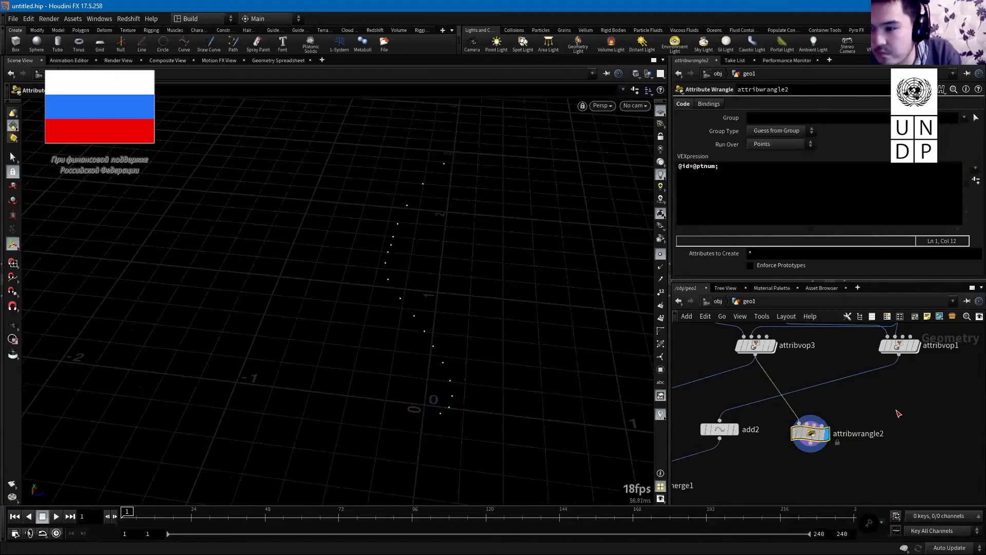
{"action": "left_click", "coordinate": [907, 427]}
{"action": "key", "text": "Escape"}
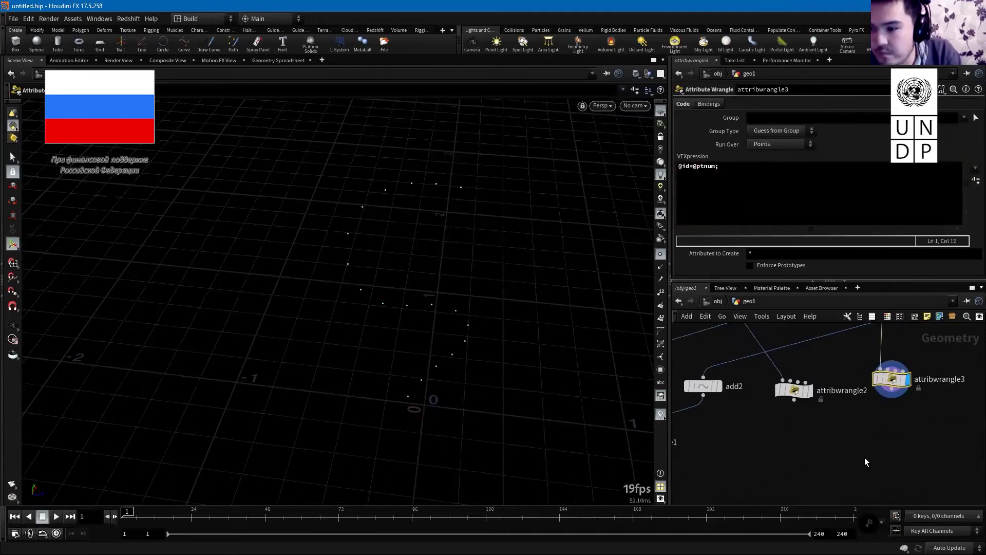
- Merge attribwrangle2 and attribwrangle3 into merge2 and display the merged points
{"action": "key", "text": "Tab"}
{"action": "type", "text": "merge"}
{"action": "key", "text": "Return"}
{"action": "left_click", "coordinate": [862, 456]}
{"action": "left_click_drag", "start_coordinate": [794, 402], "coordinate": [862, 447]}
{"action": "mouse_move", "coordinate": [892, 391]}
{"action": "left_mouse_down"}
{"action": "mouse_move", "coordinate": [862, 447]}
{"action": "mouse_move", "coordinate": [857, 437]}
{"action": "left_mouse_up"}
{"action": "left_click", "coordinate": [880, 456]}
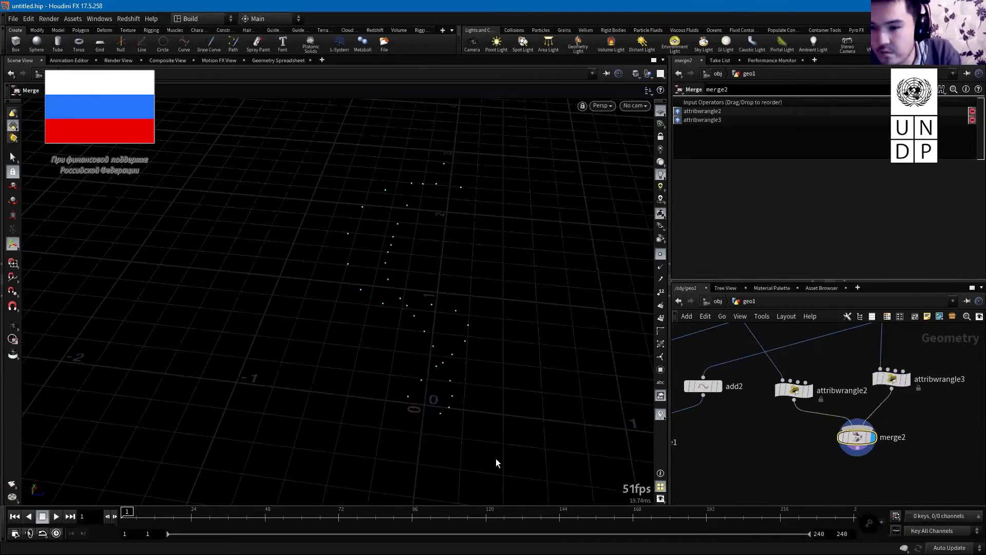
{"action": "key", "text": "Escape"}
{"action": "left_click_drag", "start_coordinate": [439, 352], "coordinate": [416, 375]}
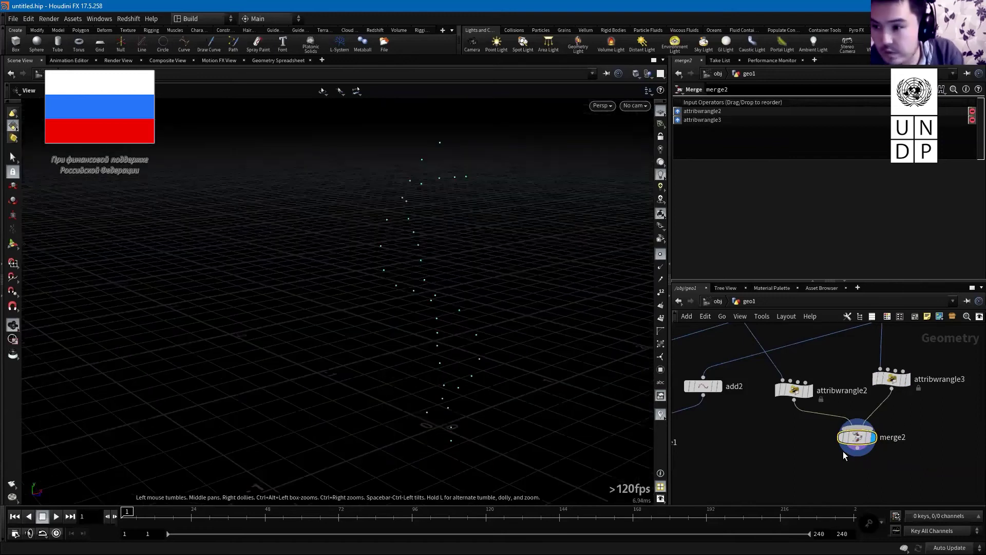
- Replace the for-each block under merge2 with a new For-Each loop placed further down
{"action": "key", "text": "Tab"}
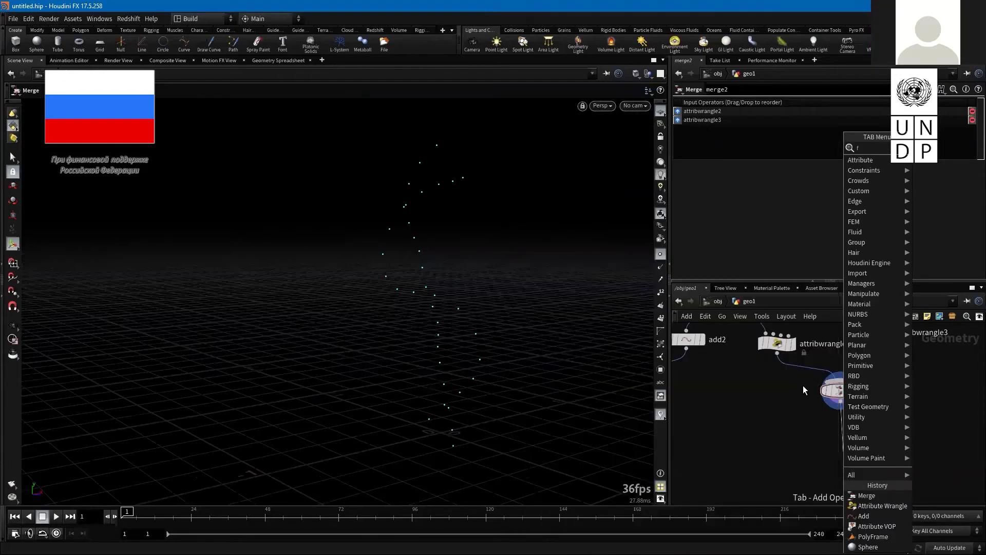
{"action": "left_click", "coordinate": [841, 408]}
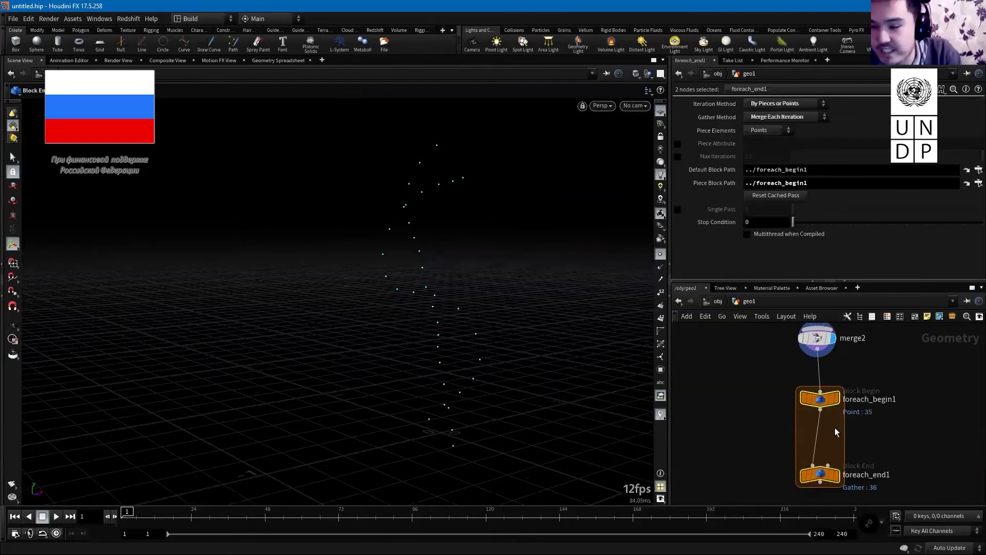
{"action": "key", "text": "Delete"}
{"action": "key", "text": "Tab"}
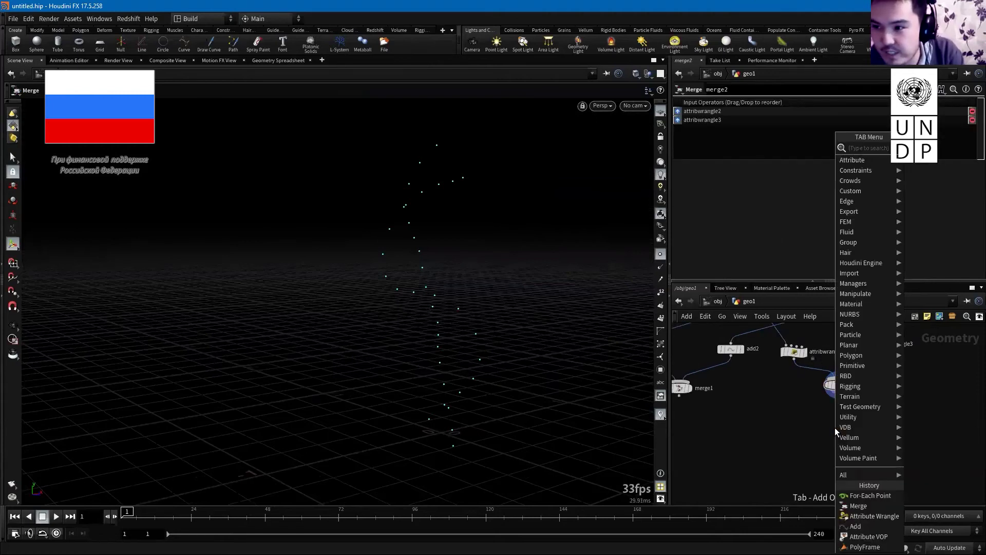
{"action": "type", "text": "f"}
{"action": "type", "text": "or"}
{"action": "key", "text": "Return"}
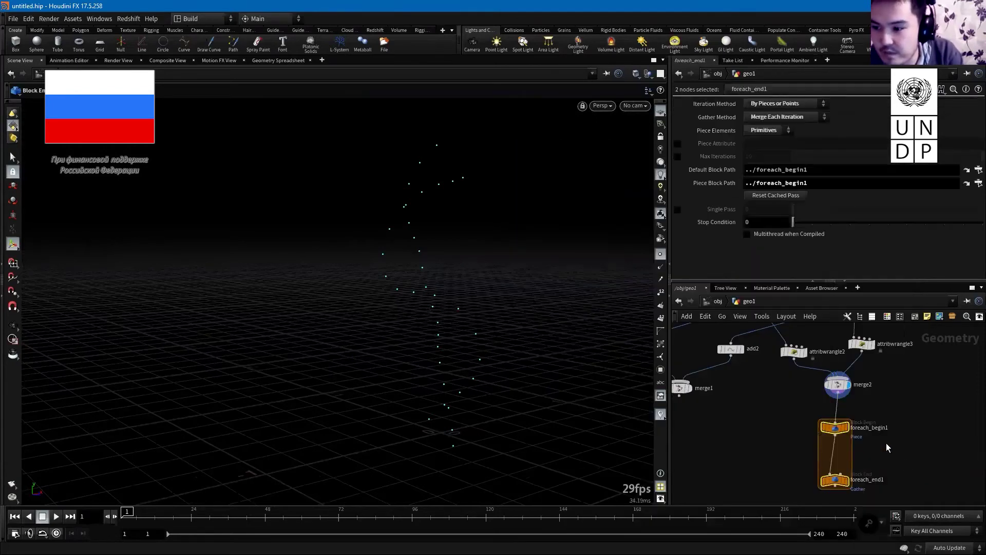
{"action": "left_click", "coordinate": [847, 429]}
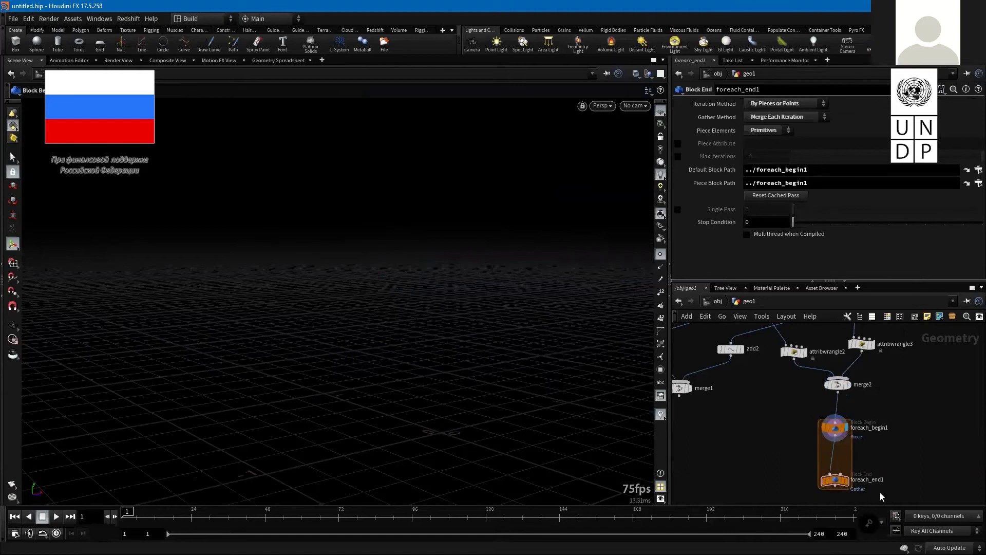
{"action": "left_click", "coordinate": [845, 455]}
{"action": "left_click_drag", "start_coordinate": [844, 455], "coordinate": [851, 484]}
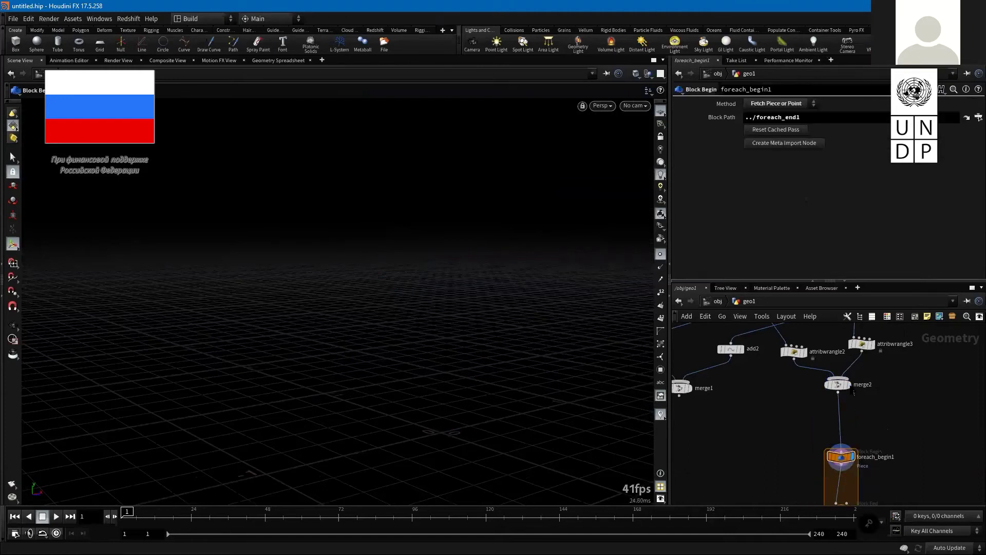
{"action": "left_click", "coordinate": [849, 385]}
- Insert an Add node, add4, between merge2 and the loop
{"action": "key", "text": "Tab"}
{"action": "type", "text": "add"}
{"action": "key", "text": "Return"}
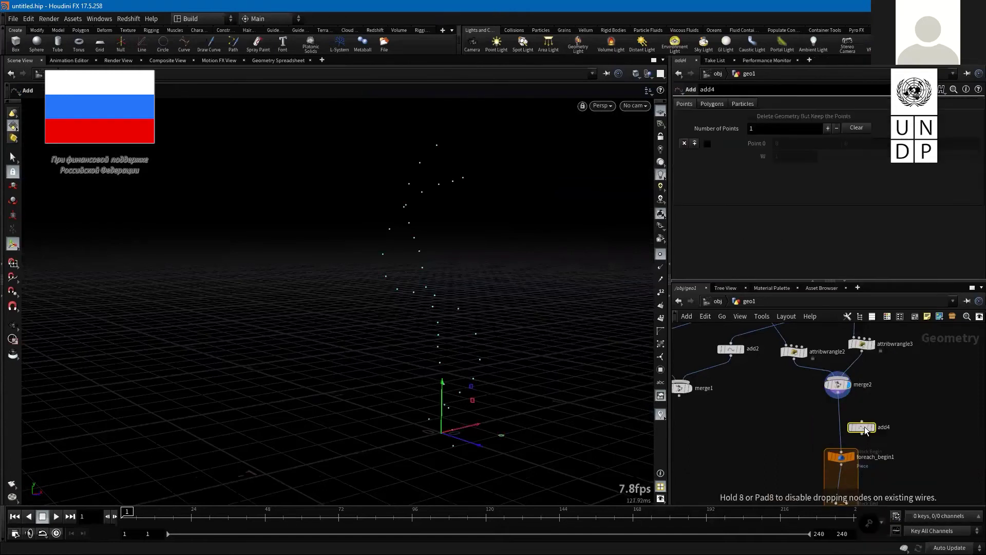
{"action": "left_click", "coordinate": [855, 432]}
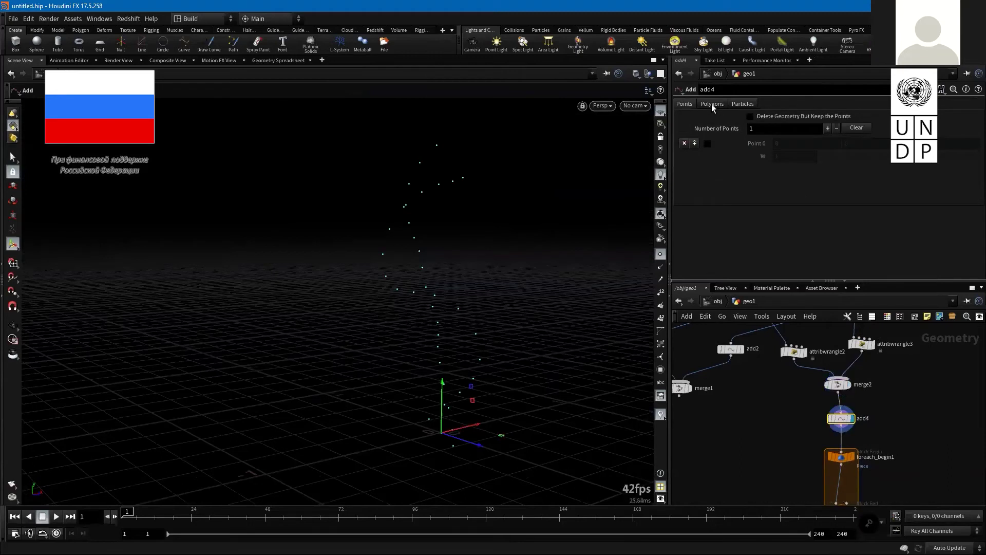
- Set add4 to build polygons by group, joining points by the id attribute, and add merge3
{"action": "left_click", "coordinate": [712, 104]}
{"action": "left_click", "coordinate": [725, 130]}
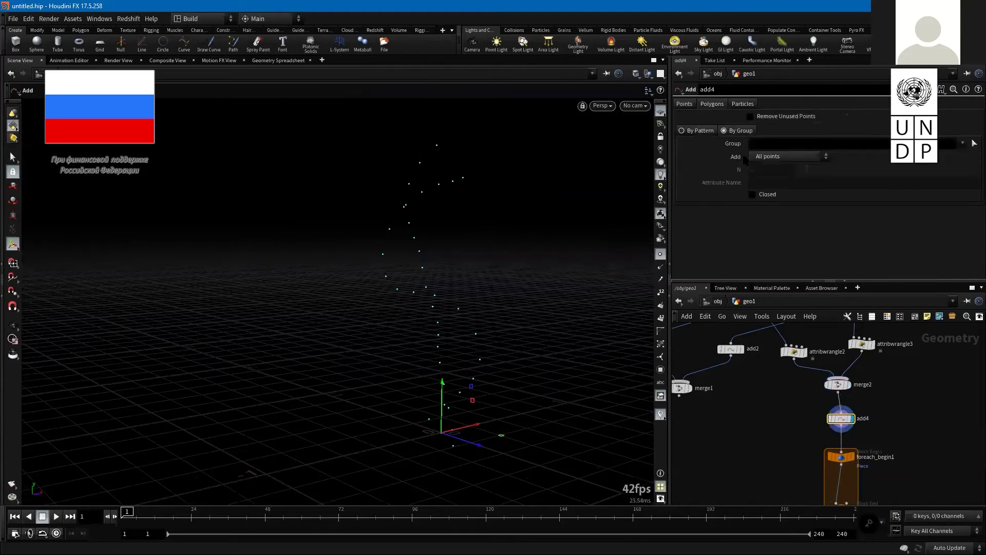
{"action": "left_click", "coordinate": [778, 156]}
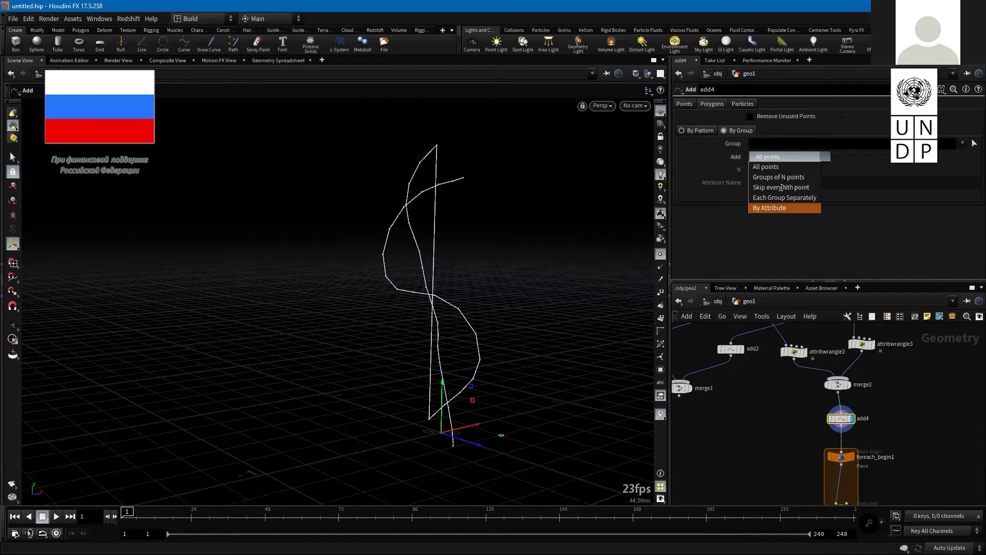
{"action": "key", "text": "Return"}
{"action": "key", "text": "Return"}
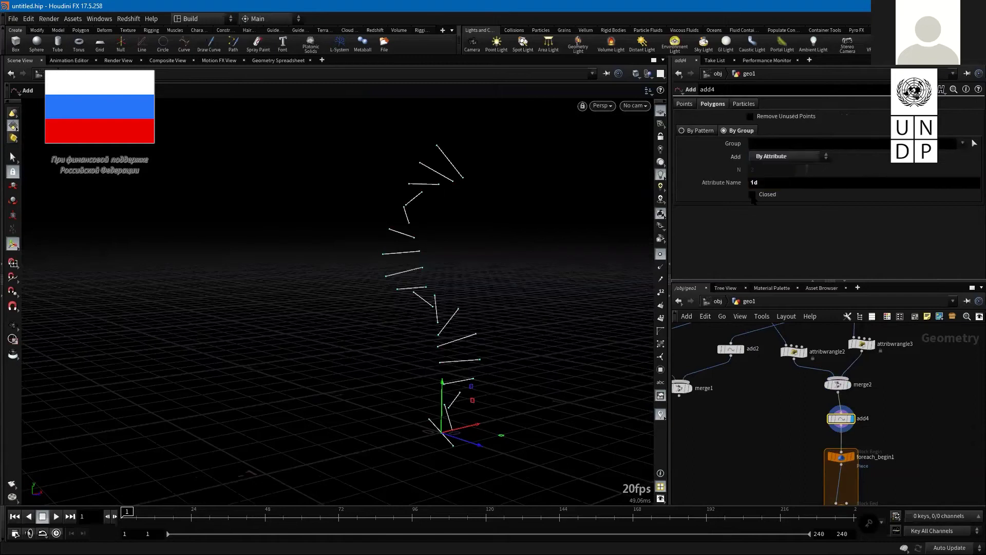
{"action": "key", "text": "Tab"}
{"action": "type", "text": "merge"}
{"action": "key", "text": "Return"}
- Merge merge1's helix strands with add4's rungs in a new merge3 node and display it
{"action": "left_click", "coordinate": [789, 425]}
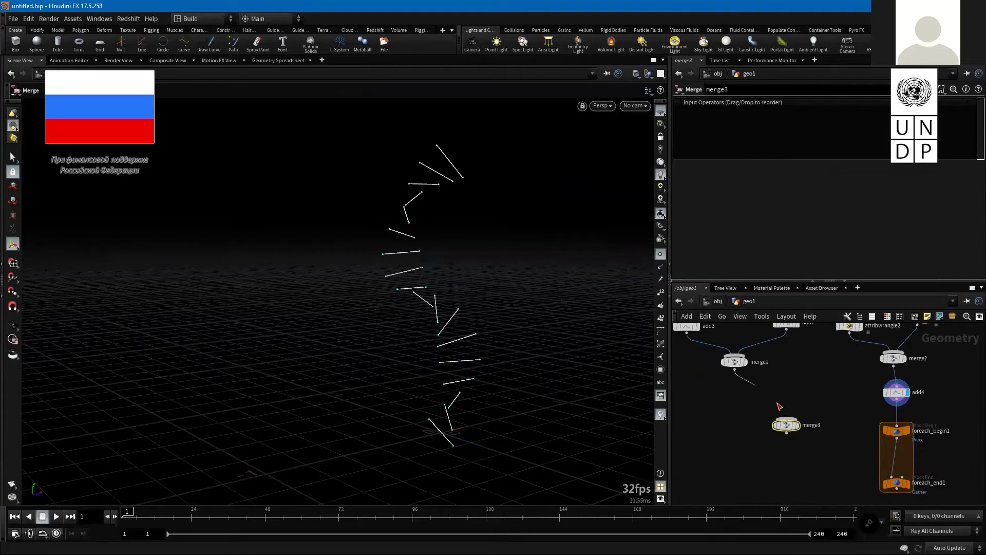
{"action": "left_click_drag", "start_coordinate": [794, 429], "coordinate": [796, 447]}
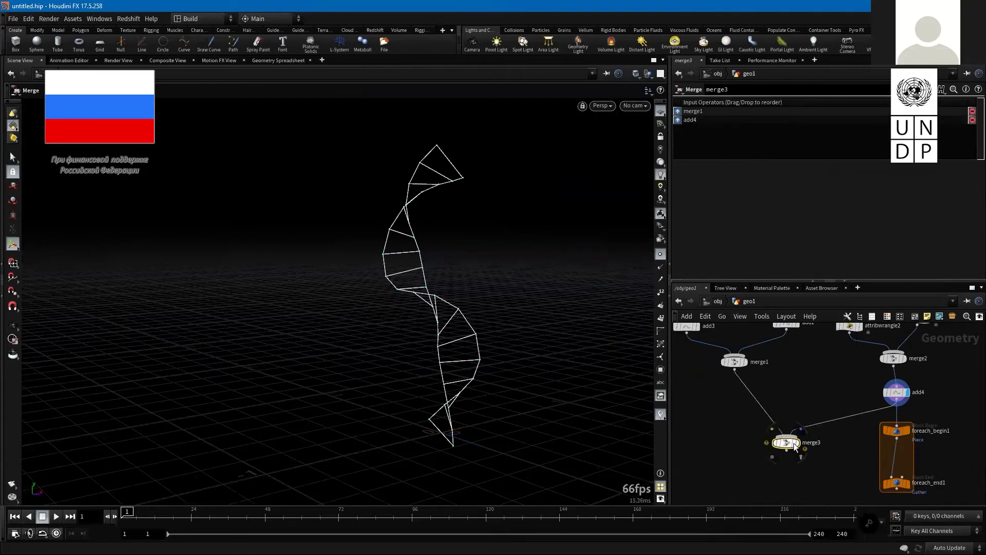
{"action": "left_click", "coordinate": [804, 442]}
{"action": "middle_click_drag", "start_coordinate": [822, 462], "coordinate": [803, 448]}
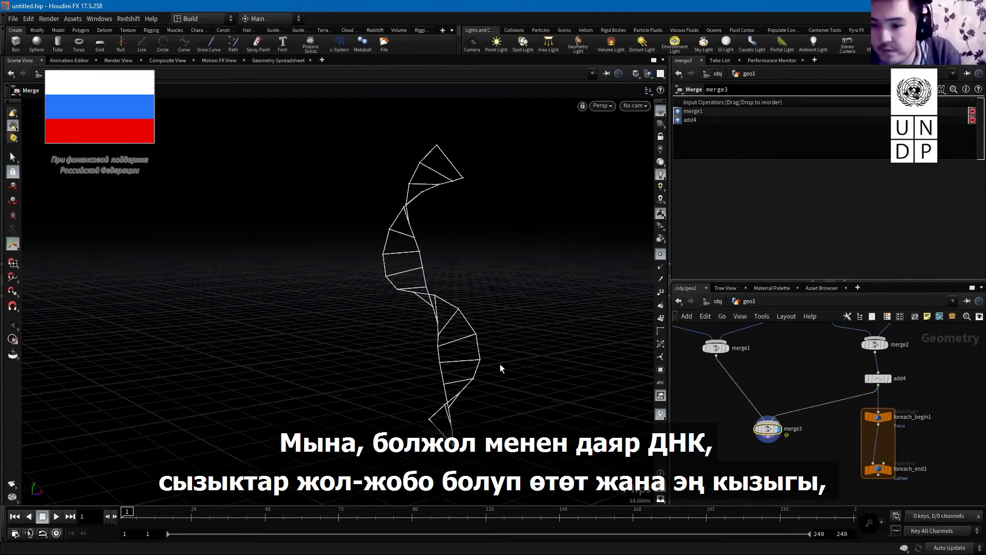
- Orbit the viewport to inspect the DNA ladder from several angles
{"action": "key", "text": "Escape"}
{"action": "left_click_drag", "start_coordinate": [359, 380], "coordinate": [799, 339]}
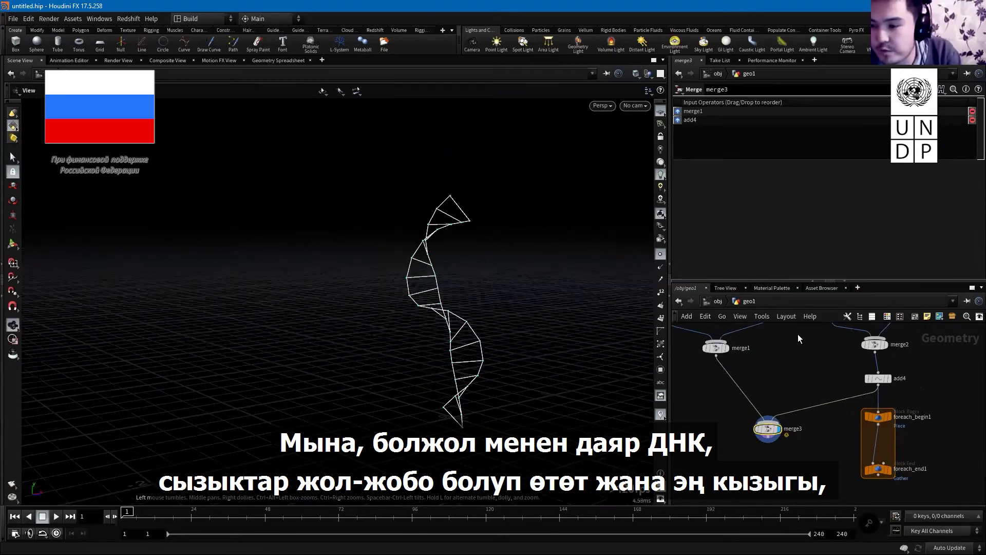
{"action": "mouse_move", "coordinate": [397, 404]}
{"action": "left_mouse_down"}
{"action": "mouse_move", "coordinate": [507, 259]}
{"action": "mouse_move", "coordinate": [376, 308]}
{"action": "mouse_move", "coordinate": [370, 341]}
{"action": "left_mouse_up"}
{"action": "left_click_drag", "start_coordinate": [400, 388], "coordinate": [430, 379]}
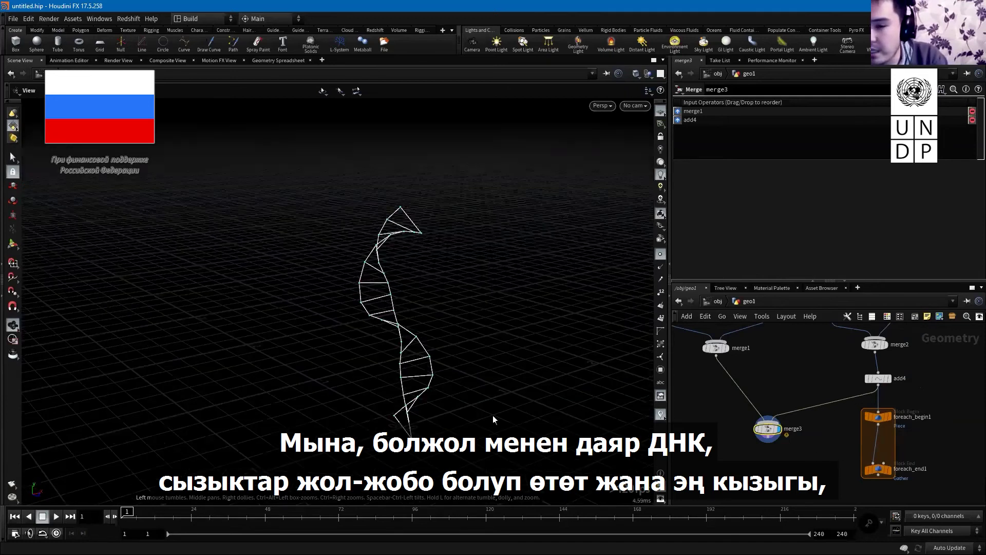
{"action": "mouse_move", "coordinate": [732, 433]}
{"action": "middle_mouse_down"}
{"action": "mouse_move", "coordinate": [869, 404]}
{"action": "mouse_move", "coordinate": [909, 288]}
{"action": "middle_mouse_up"}
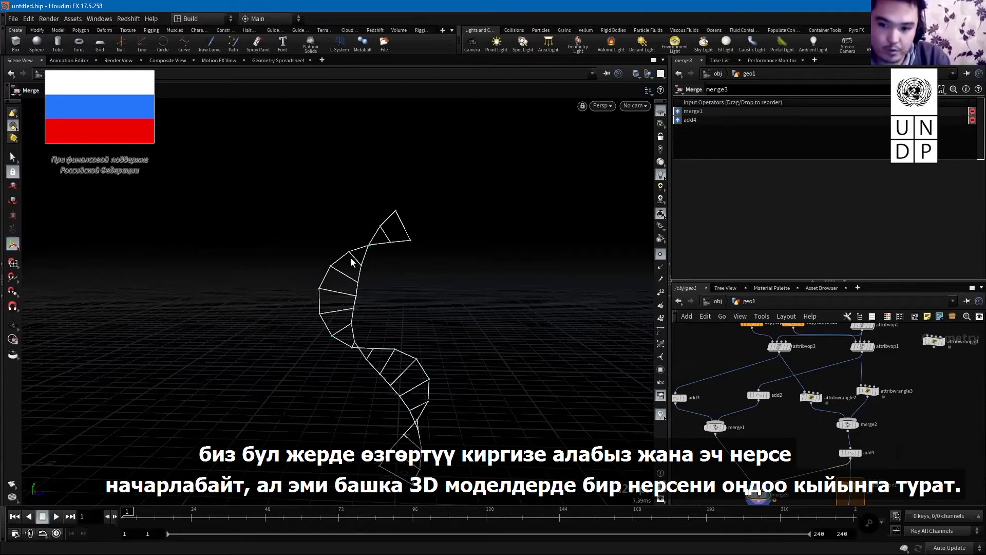
{"action": "key", "text": "Escape"}
{"action": "mouse_move", "coordinate": [375, 267]}
{"action": "left_mouse_down"}
{"action": "mouse_move", "coordinate": [407, 349]}
{"action": "mouse_move", "coordinate": [389, 353]}
{"action": "left_mouse_up"}
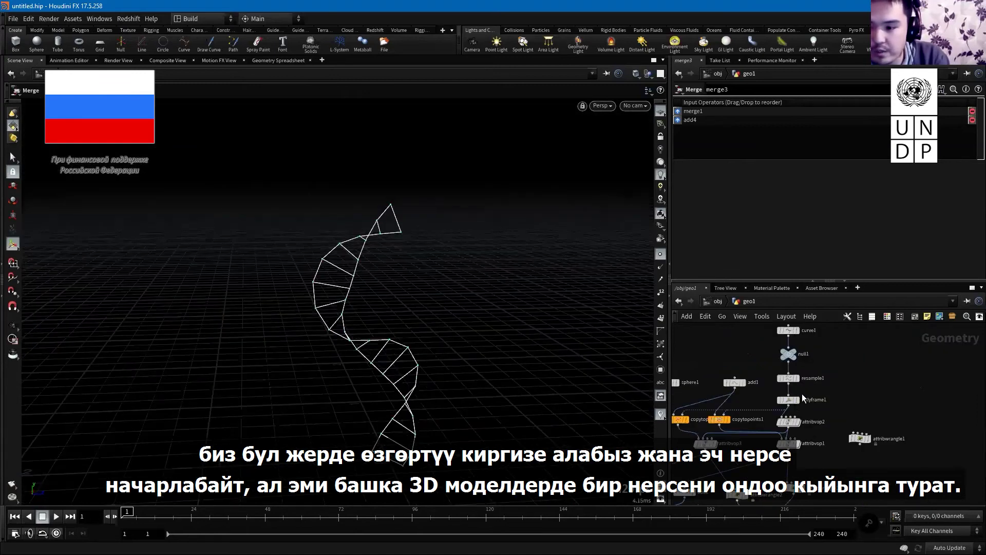
- Display curve1 with its control points and orbit to a view of the helix
{"action": "left_click", "coordinate": [789, 394]}
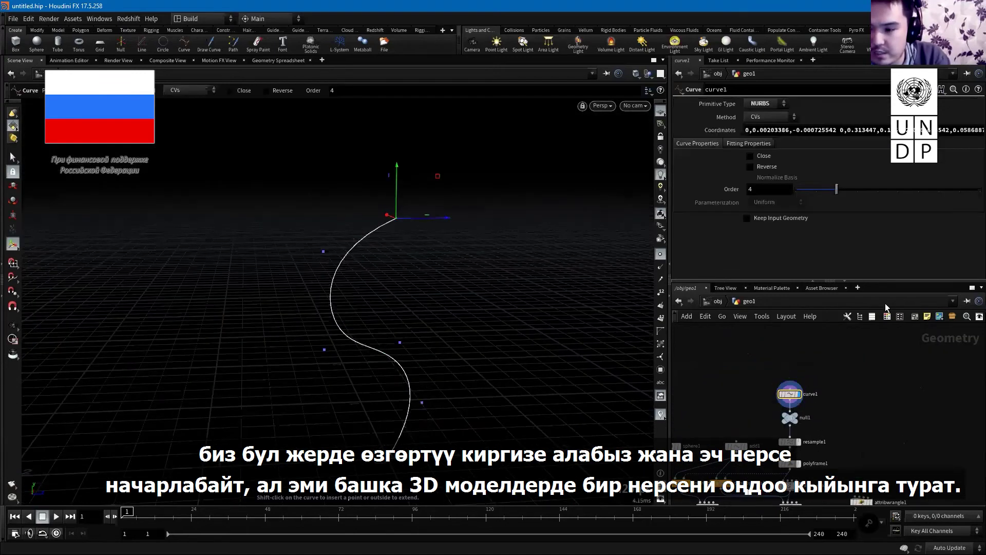
{"action": "mouse_move", "coordinate": [877, 356]}
{"action": "middle_mouse_down"}
{"action": "mouse_move", "coordinate": [856, 427]}
{"action": "mouse_move", "coordinate": [894, 375]}
{"action": "middle_mouse_up"}
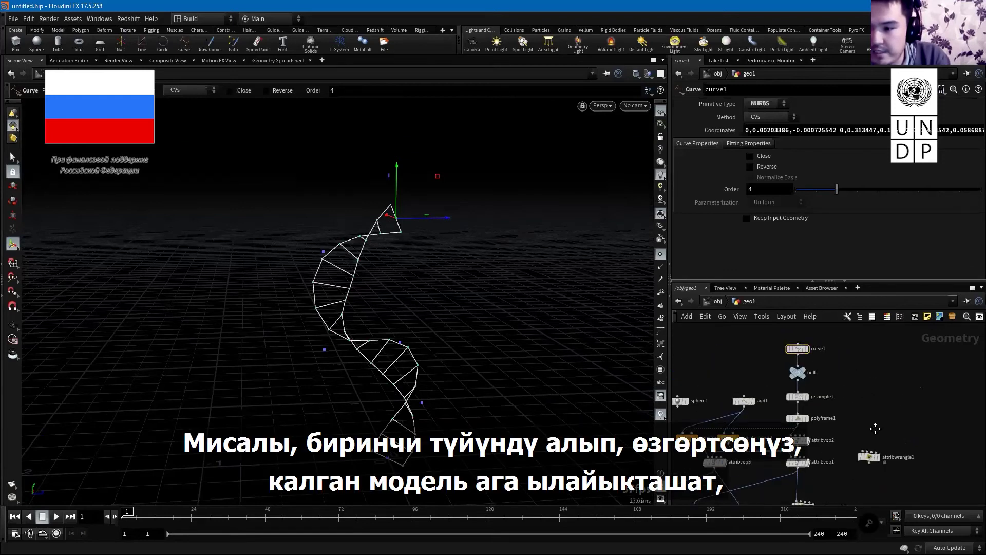
{"action": "key", "text": "Escape"}
{"action": "mouse_move", "coordinate": [406, 425]}
{"action": "left_mouse_down"}
{"action": "mouse_move", "coordinate": [335, 361]}
{"action": "mouse_move", "coordinate": [304, 279]}
{"action": "left_mouse_up"}
- Drag curve1's first CV up-left so the helix bends into an S-shape
{"action": "key", "text": "Return"}
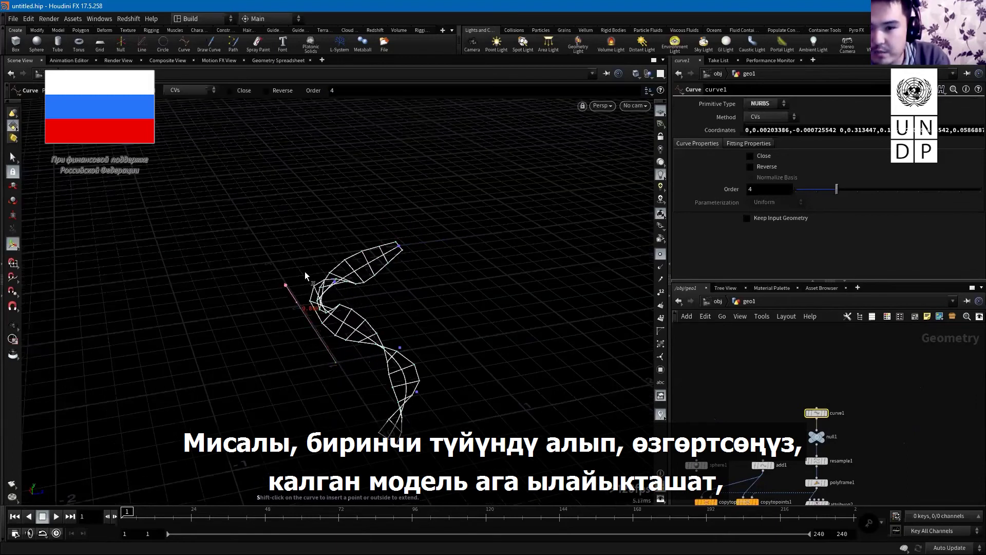
{"action": "key", "text": "Escape"}
{"action": "left_click_drag", "start_coordinate": [376, 267], "coordinate": [383, 293]}
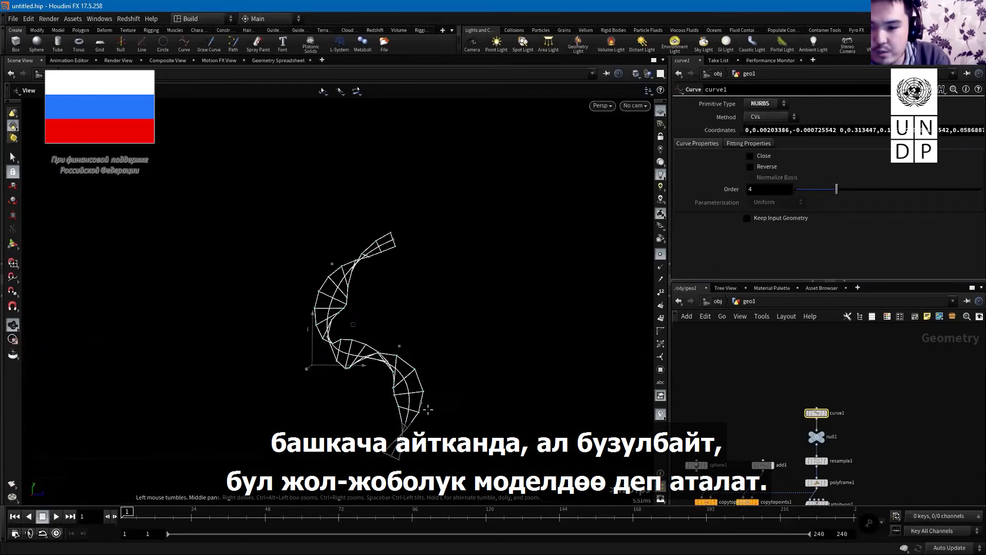
{"action": "mouse_move", "coordinate": [394, 350]}
{"action": "left_mouse_down"}
{"action": "mouse_move", "coordinate": [443, 307]}
{"action": "mouse_move", "coordinate": [452, 282]}
{"action": "mouse_move", "coordinate": [220, 358]}
{"action": "mouse_move", "coordinate": [201, 353]}
{"action": "mouse_move", "coordinate": [311, 377]}
{"action": "mouse_move", "coordinate": [383, 341]}
{"action": "left_mouse_up"}
{"action": "mouse_move", "coordinate": [289, 330]}
{"action": "left_mouse_down"}
{"action": "mouse_move", "coordinate": [423, 376]}
{"action": "mouse_move", "coordinate": [365, 408]}
{"action": "mouse_move", "coordinate": [425, 359]}
{"action": "left_mouse_up"}
{"action": "mouse_move", "coordinate": [452, 396]}
{"action": "left_mouse_down"}
{"action": "mouse_move", "coordinate": [464, 435]}
{"action": "mouse_move", "coordinate": [903, 375]}
{"action": "mouse_move", "coordinate": [867, 498]}
{"action": "mouse_move", "coordinate": [870, 418]}
{"action": "mouse_move", "coordinate": [843, 425]}
{"action": "mouse_move", "coordinate": [378, 354]}
{"action": "mouse_move", "coordinate": [465, 335]}
{"action": "left_mouse_up"}
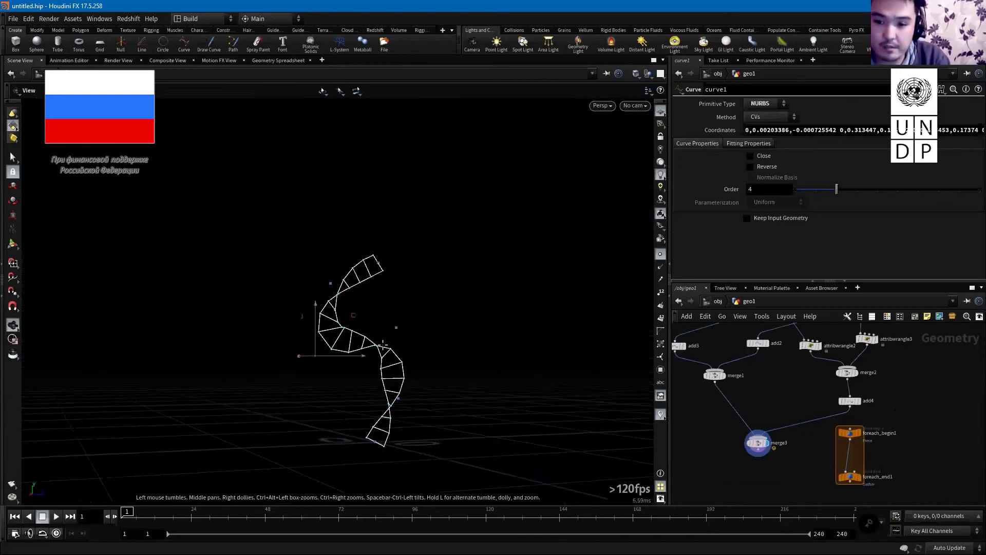
{"action": "key", "text": "Return"}
{"action": "mouse_move", "coordinate": [797, 456]}
{"action": "middle_mouse_down"}
{"action": "mouse_move", "coordinate": [778, 473]}
{"action": "mouse_move", "coordinate": [813, 387]}
{"action": "middle_mouse_up"}
- Set resample1's segment Length to 0.025 for denser resampling
{"action": "left_click", "coordinate": [786, 394]}
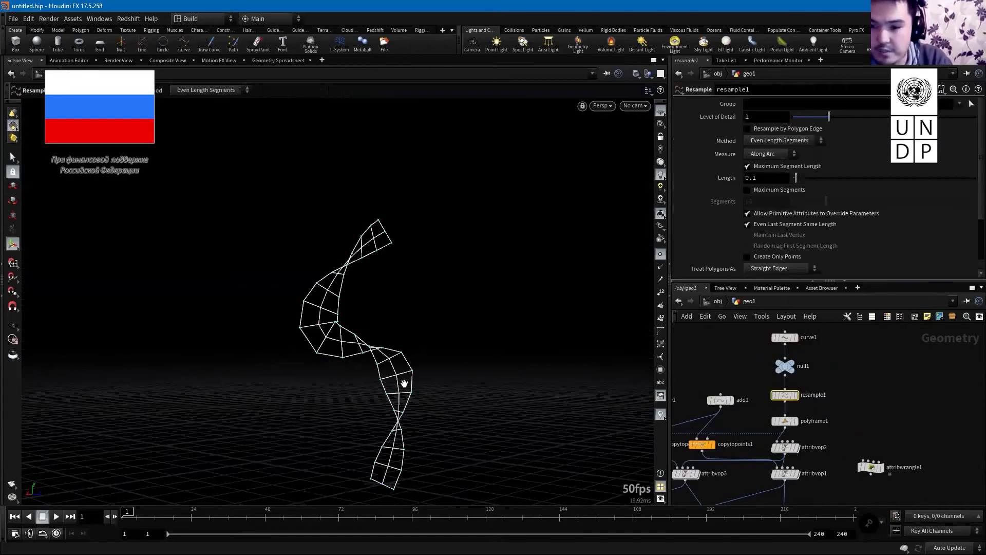
{"action": "left_click_drag", "start_coordinate": [403, 384], "coordinate": [344, 406]}
{"action": "key", "text": "Return"}
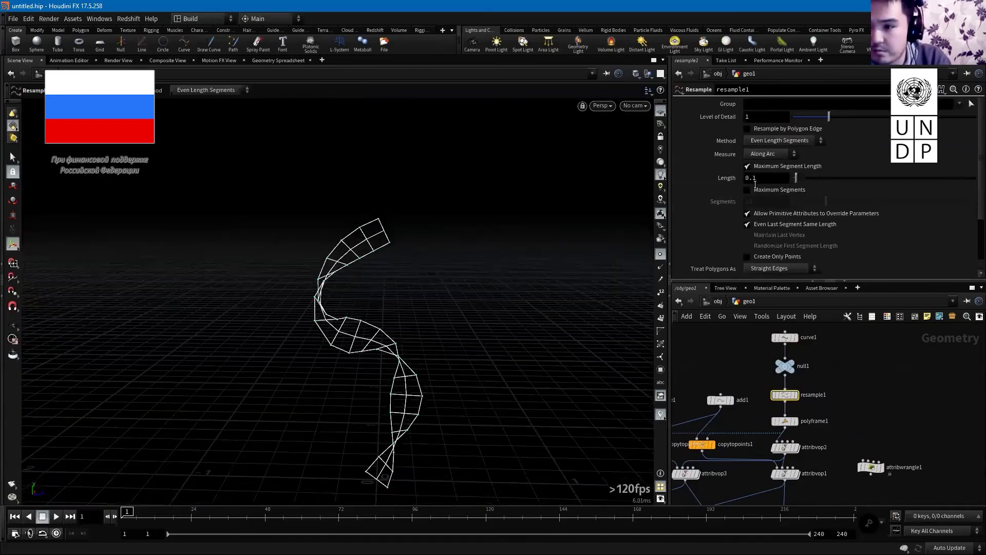
{"action": "type", "text": "0.025"}
{"action": "key", "text": "Return"}
{"action": "key", "text": "Escape"}
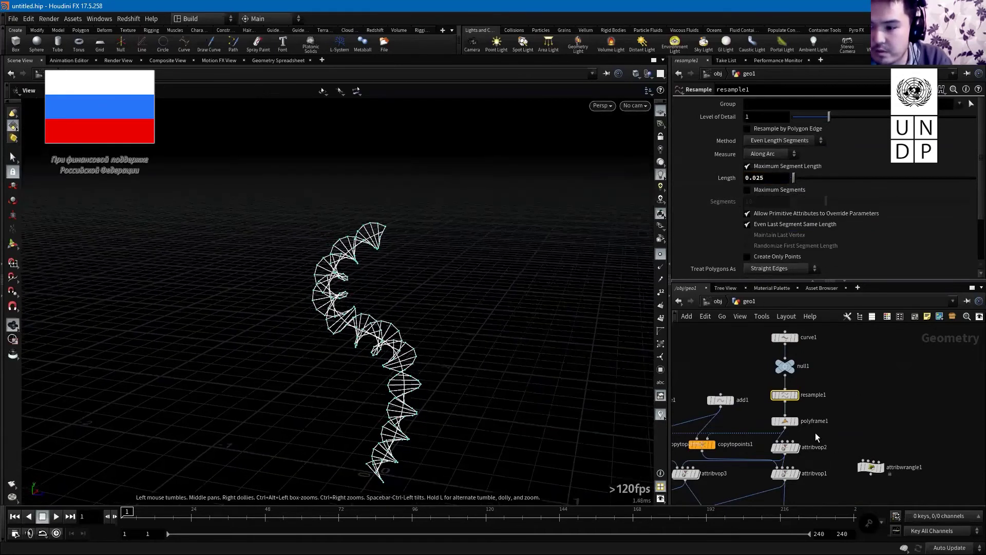
- Look inside attribvop1's VOP network, then return to the geo1 network
{"action": "middle_click_drag", "start_coordinate": [818, 437], "coordinate": [861, 353]}
{"action": "left_click", "coordinate": [831, 388]}
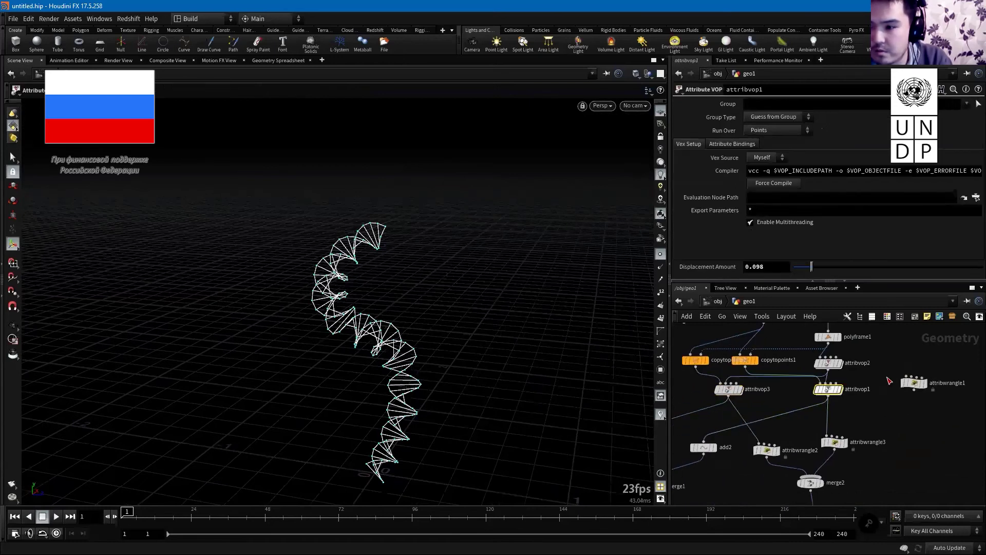
{"action": "key", "text": "i"}
{"action": "key", "text": "u"}
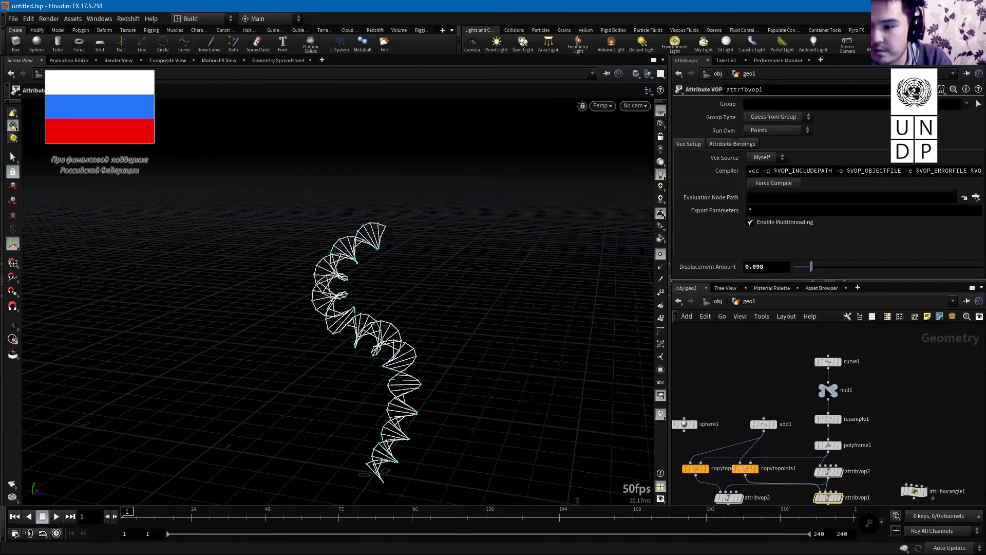
- Reset resample1's segment Length to 0.1 for coarser resampling
{"action": "left_click", "coordinate": [828, 362]}
{"action": "left_click", "coordinate": [828, 419]}
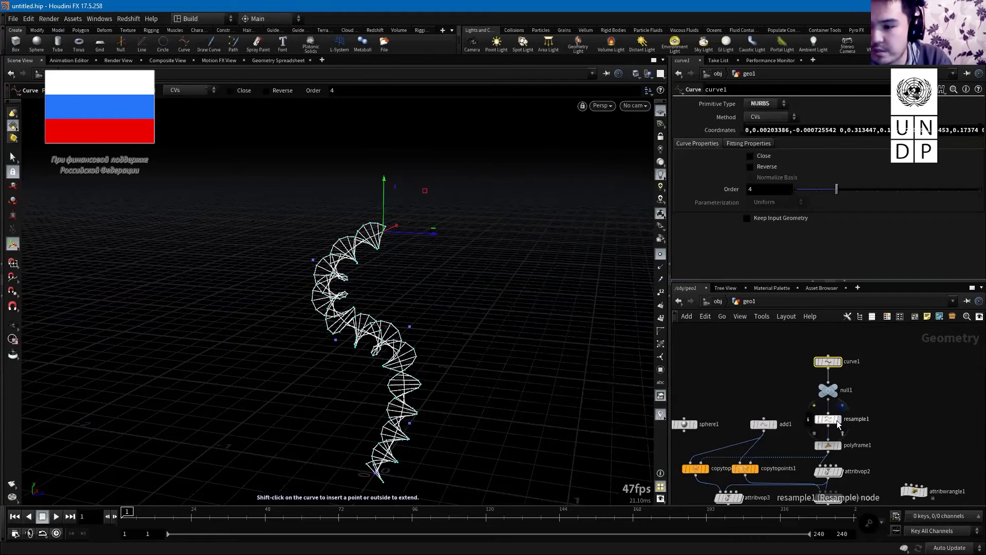
{"action": "type", "text": "1"}
{"action": "key", "text": "Return"}
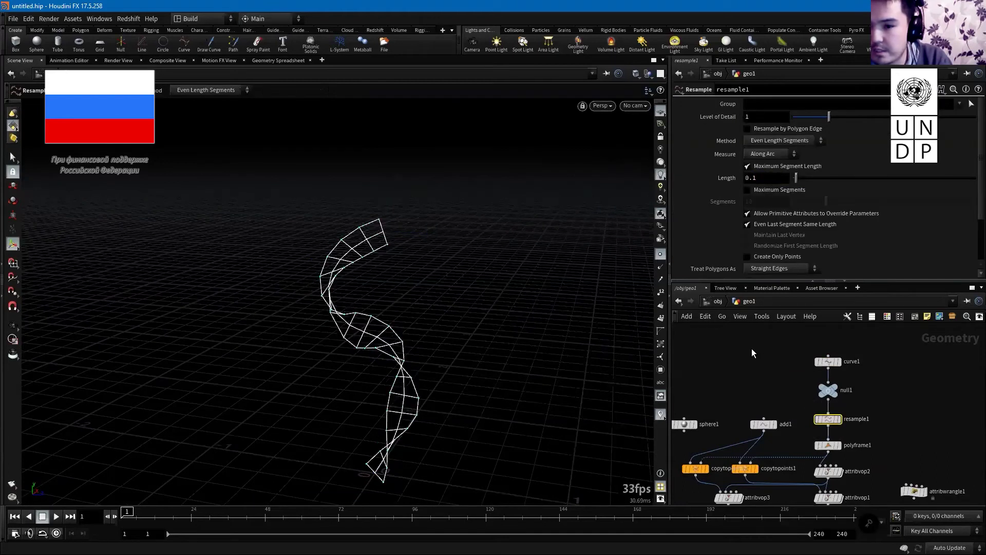
{"action": "key", "text": "Escape"}
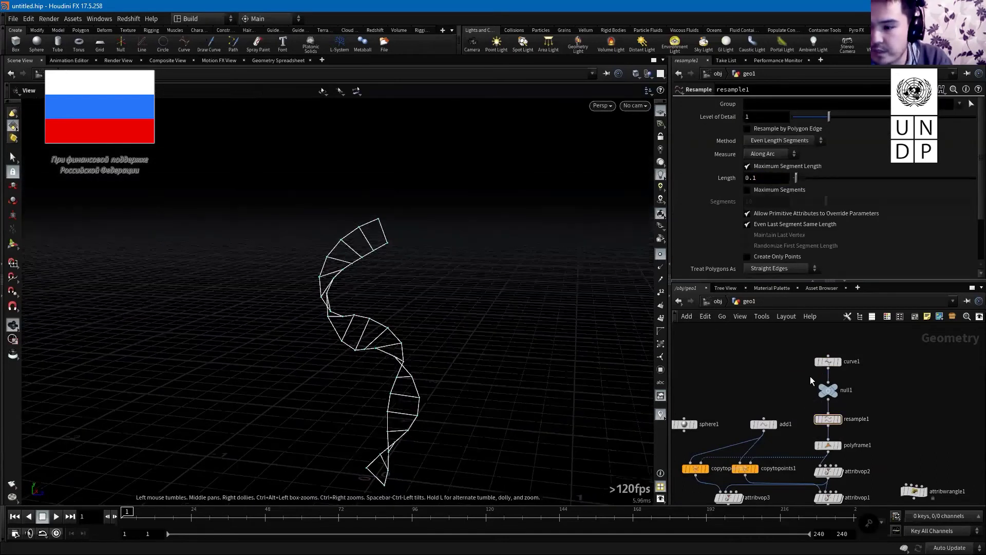
- Reselect curve1, orbit the ribbon helix, then go up to /obj and list recent files
{"action": "left_click_drag", "start_coordinate": [401, 349], "coordinate": [412, 349]}
{"action": "key", "text": "Up"}
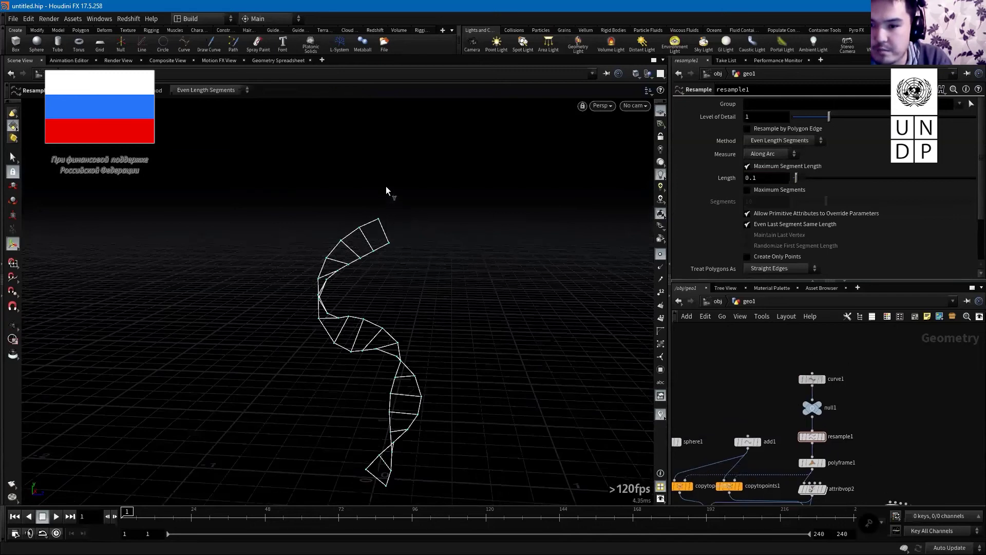
{"action": "key", "text": "Up"}
{"action": "mouse_move", "coordinate": [388, 180]}
{"action": "left_mouse_down"}
{"action": "mouse_move", "coordinate": [390, 147]}
{"action": "mouse_move", "coordinate": [387, 161]}
{"action": "left_mouse_up"}
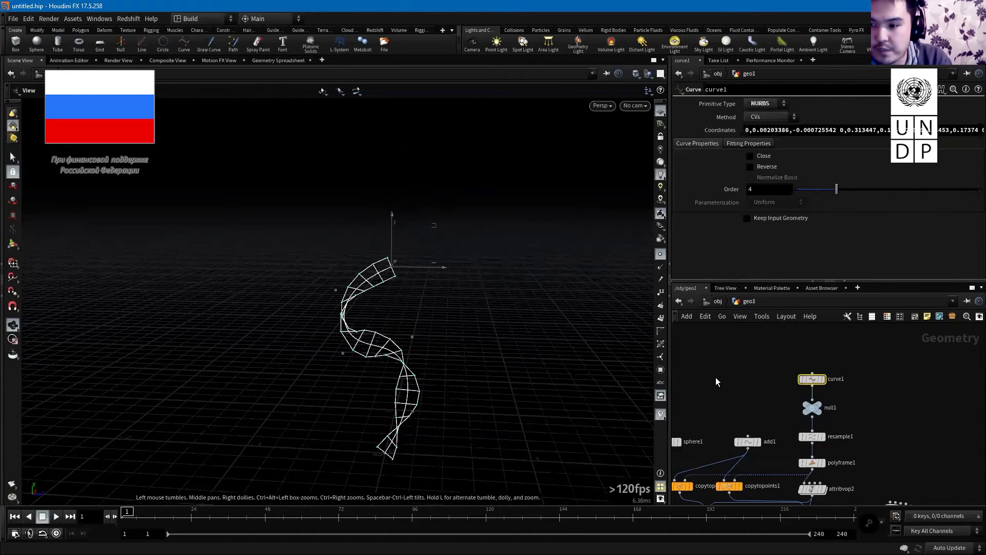
{"action": "left_click_drag", "start_coordinate": [221, 316], "coordinate": [153, 282]}
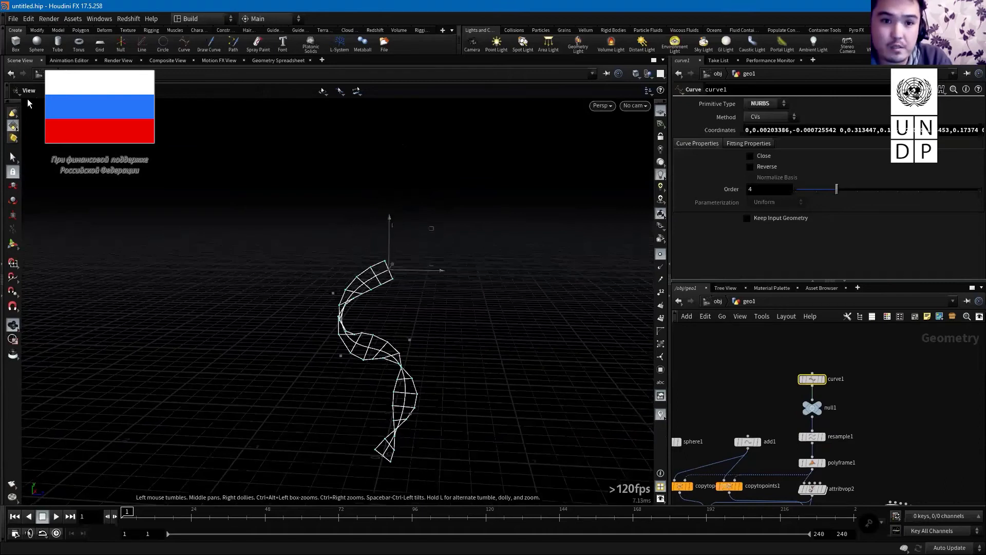
{"action": "key", "text": "u"}
{"action": "left_click", "coordinate": [13, 19]}
{"action": "mouse_move", "coordinate": [46, 51]}
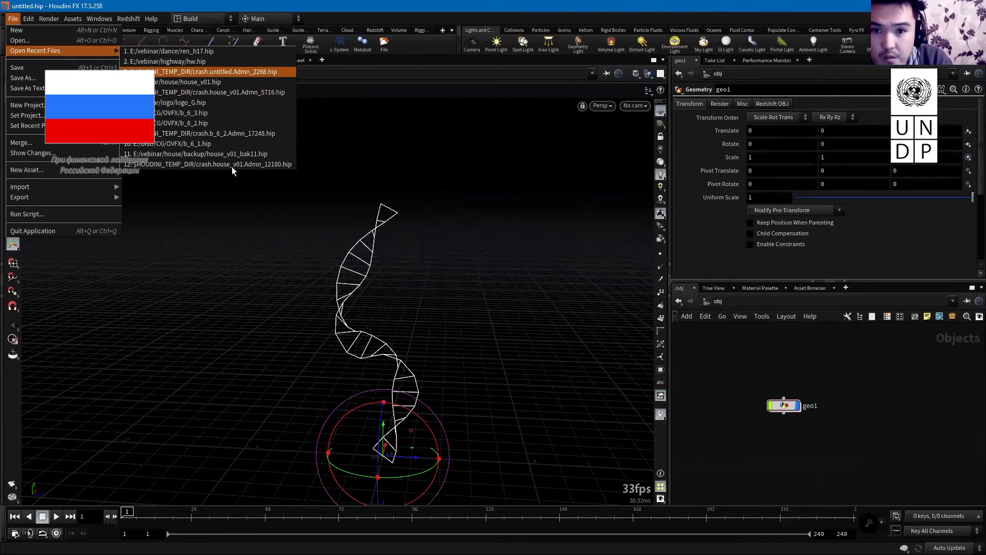
- Open hw.hip and display uvquickshade1's asphalt road with lane markings
{"action": "left_click", "coordinate": [165, 61]}
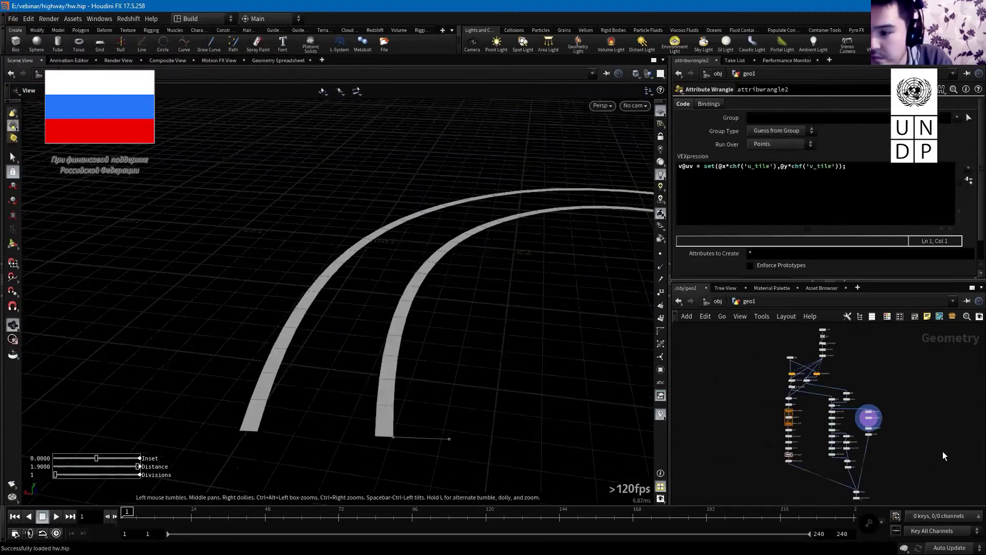
{"action": "key", "text": "f"}
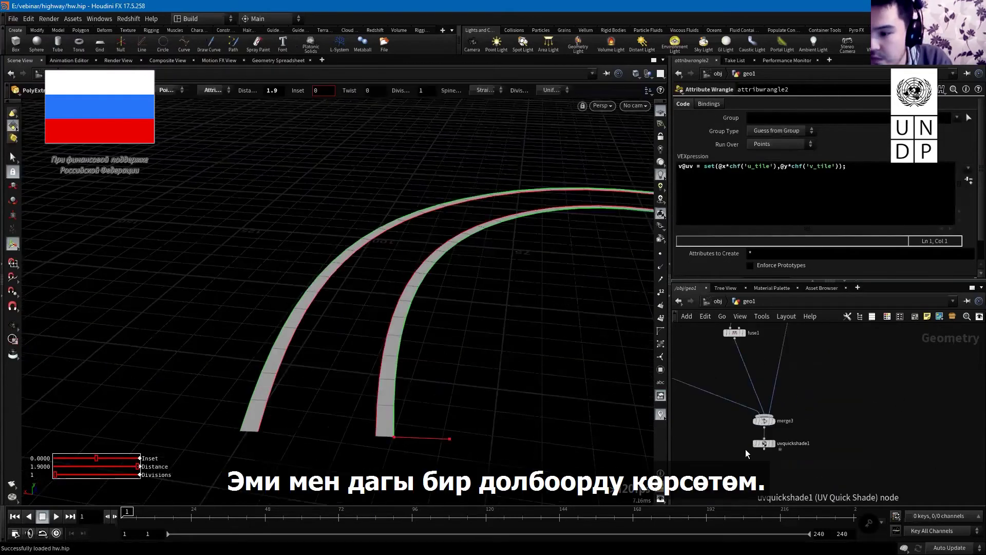
{"action": "key", "text": "Return"}
{"action": "key", "text": "Escape"}
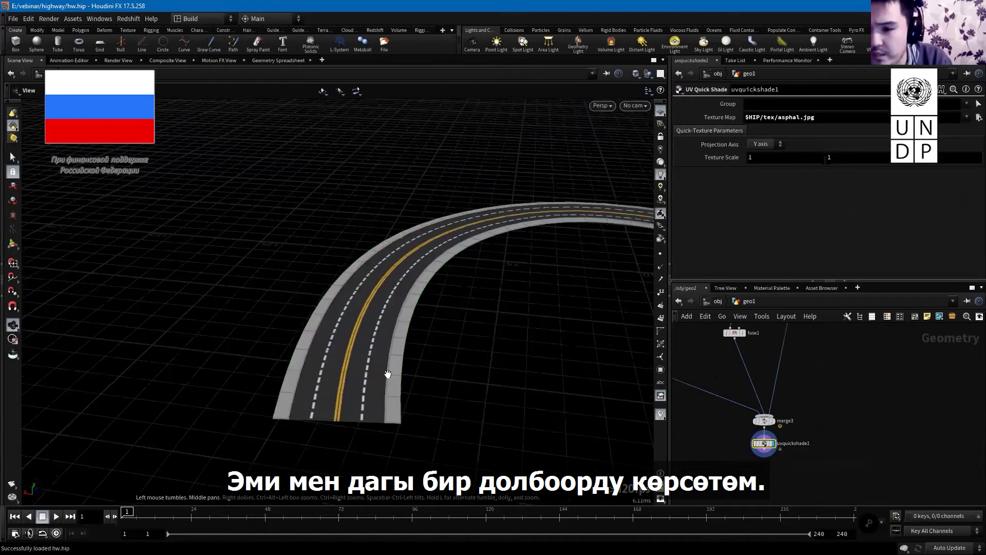
- Orbit around the textured road, then display only its guide curve1
{"action": "left_click_drag", "start_coordinate": [323, 383], "coordinate": [286, 408]}
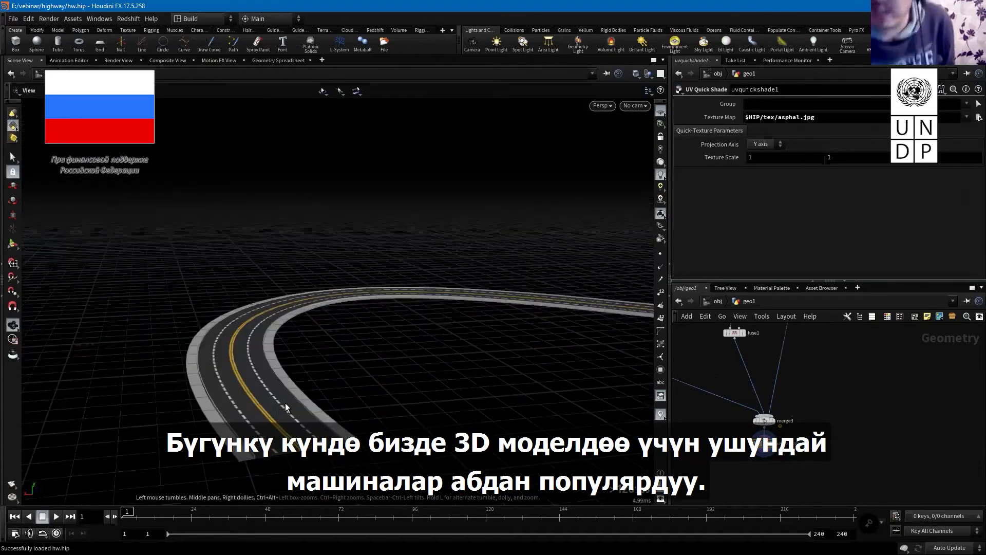
{"action": "key", "text": "Return"}
{"action": "key", "text": "Escape"}
{"action": "mouse_move", "coordinate": [220, 419]}
{"action": "left_mouse_down"}
{"action": "mouse_move", "coordinate": [546, 379]}
{"action": "mouse_move", "coordinate": [373, 350]}
{"action": "left_mouse_up"}
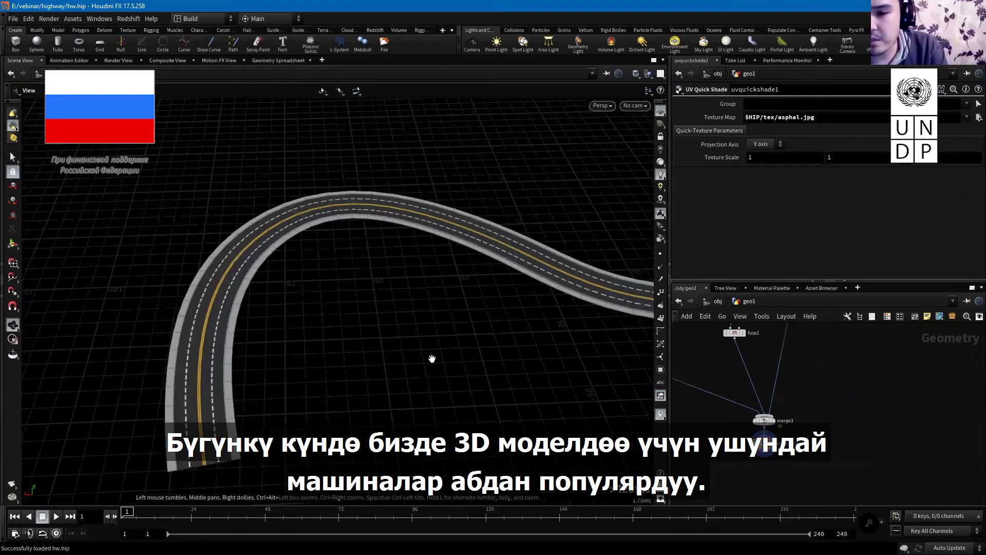
{"action": "left_click_drag", "start_coordinate": [432, 358], "coordinate": [421, 360]}
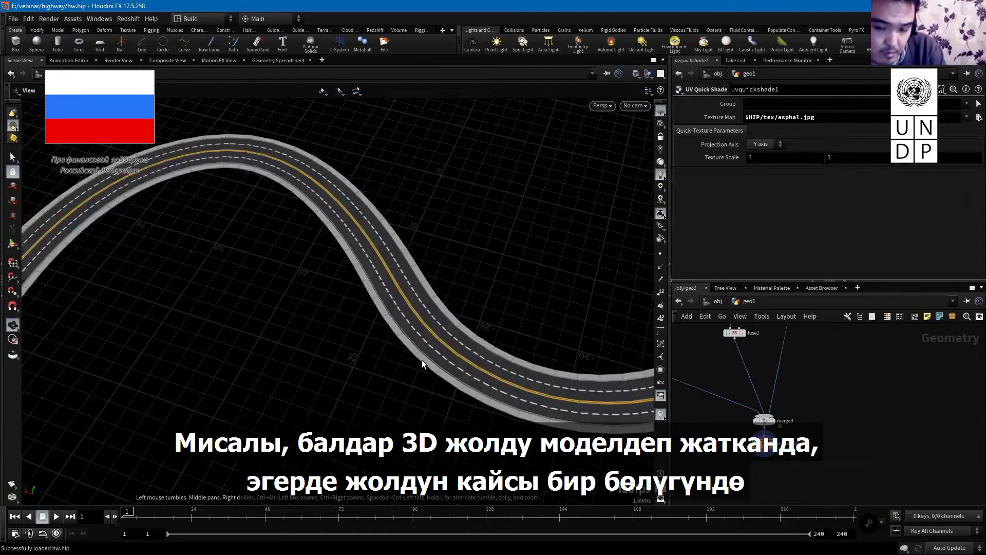
{"action": "left_click_drag", "start_coordinate": [426, 353], "coordinate": [358, 329]}
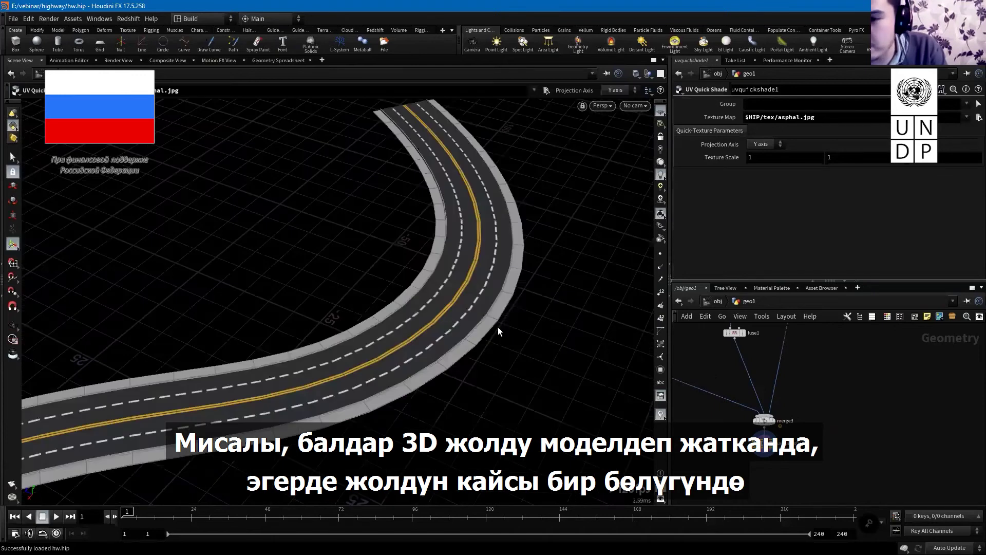
{"action": "key", "text": "Escape"}
{"action": "scroll", "coordinate": [483, 380], "scroll_direction": "down", "scroll_amount": 3}
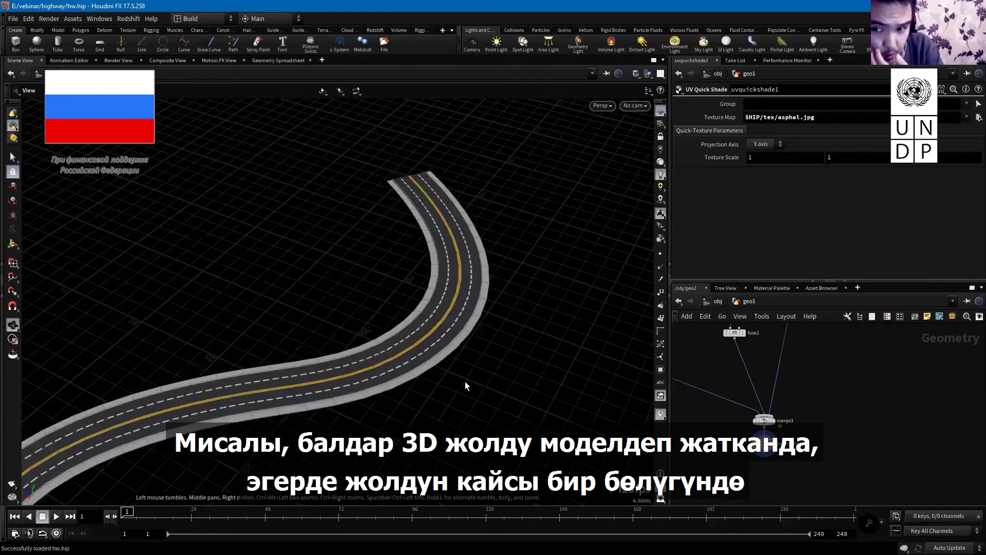
{"action": "left_click_drag", "start_coordinate": [442, 358], "coordinate": [452, 394]}
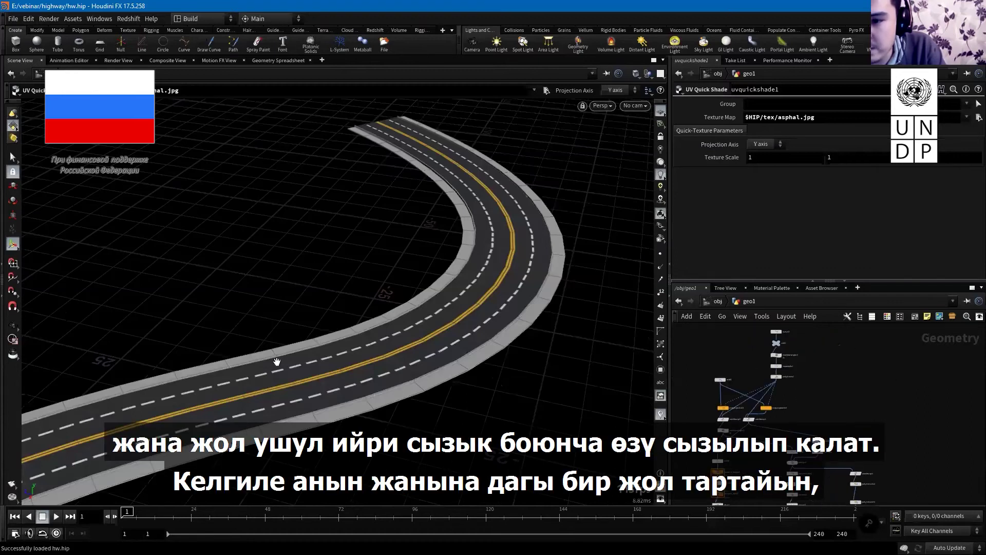
{"action": "scroll", "coordinate": [831, 419], "scroll_direction": "up", "scroll_amount": 2}
{"action": "key", "text": "Up"}
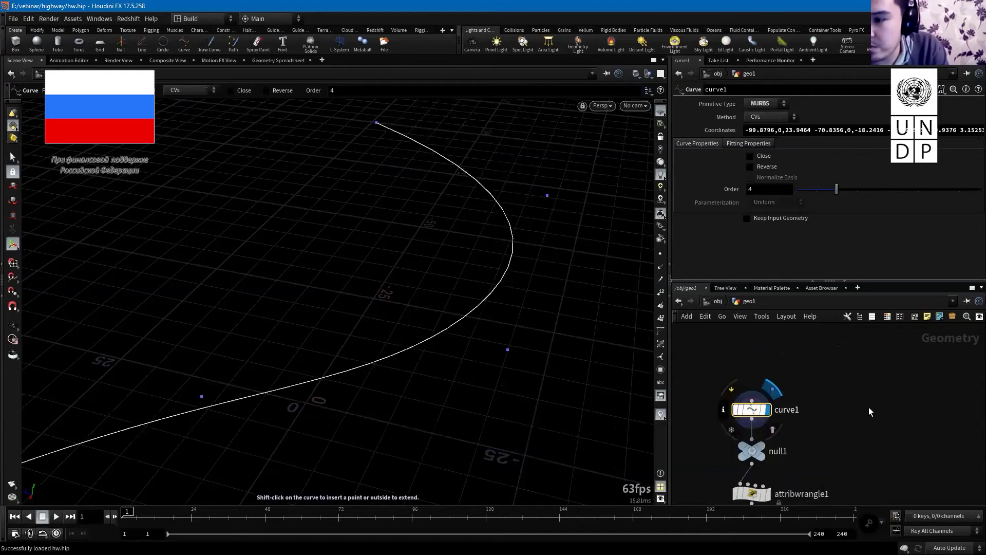
- Draw a new curve2 node with an S-shaped path and Primitive Type NURBS
{"action": "key", "text": "Tab"}
{"action": "type", "text": "curve"}
{"action": "key", "text": "Return"}
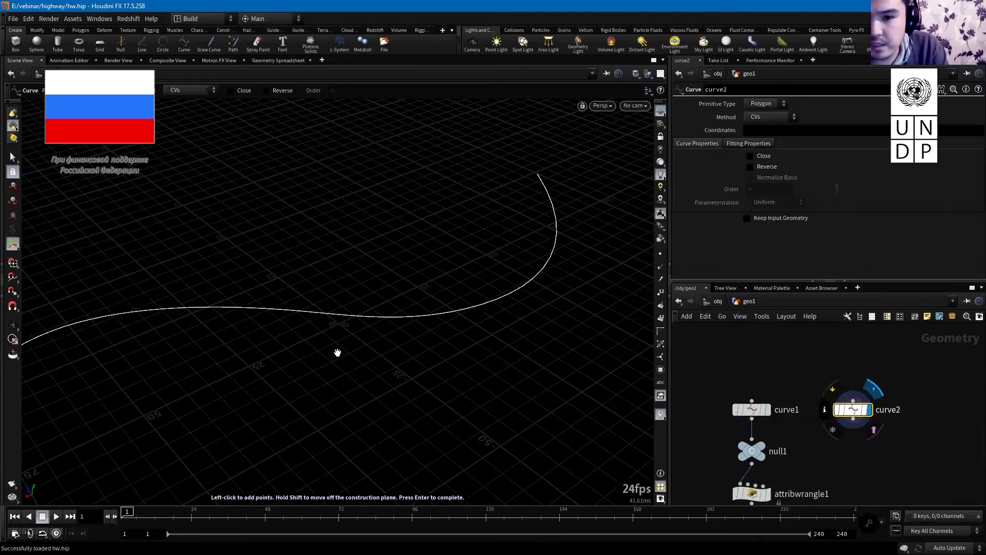
{"action": "key", "text": "Escape"}
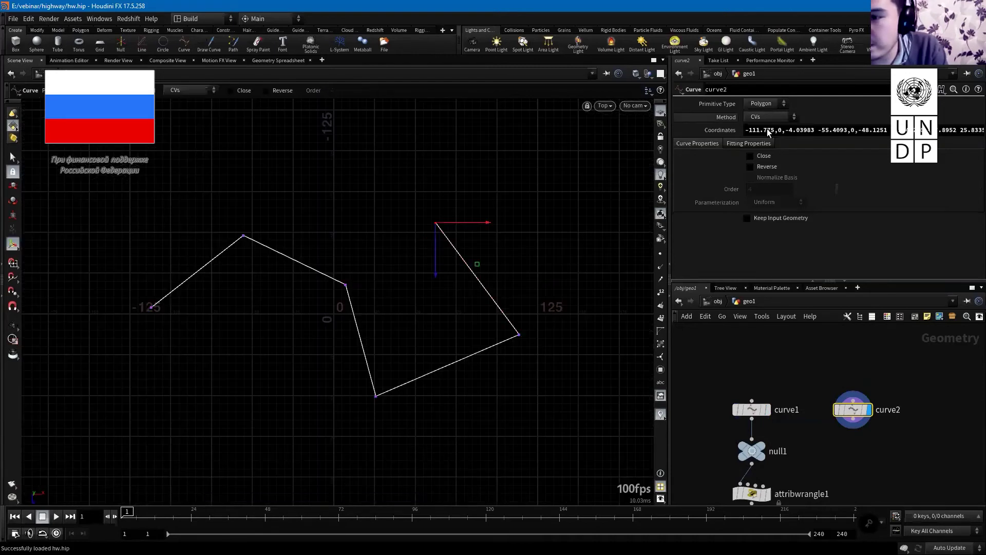
{"action": "left_click", "coordinate": [765, 103]}
{"action": "left_click", "coordinate": [763, 114]}
- Wire curve2 in place of curve1 and display the textured road in perspective
{"action": "left_click_drag", "start_coordinate": [856, 419], "coordinate": [820, 401]}
{"action": "left_click_drag", "start_coordinate": [740, 414], "coordinate": [708, 407]}
{"action": "key", "text": "u"}
{"action": "double_click", "coordinate": [835, 419]}
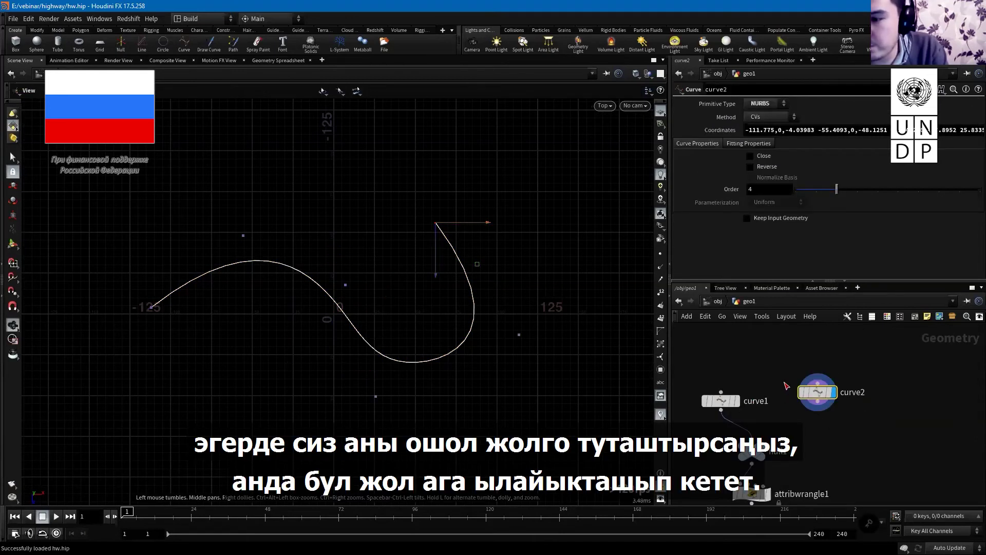
{"action": "key", "text": "space+1"}
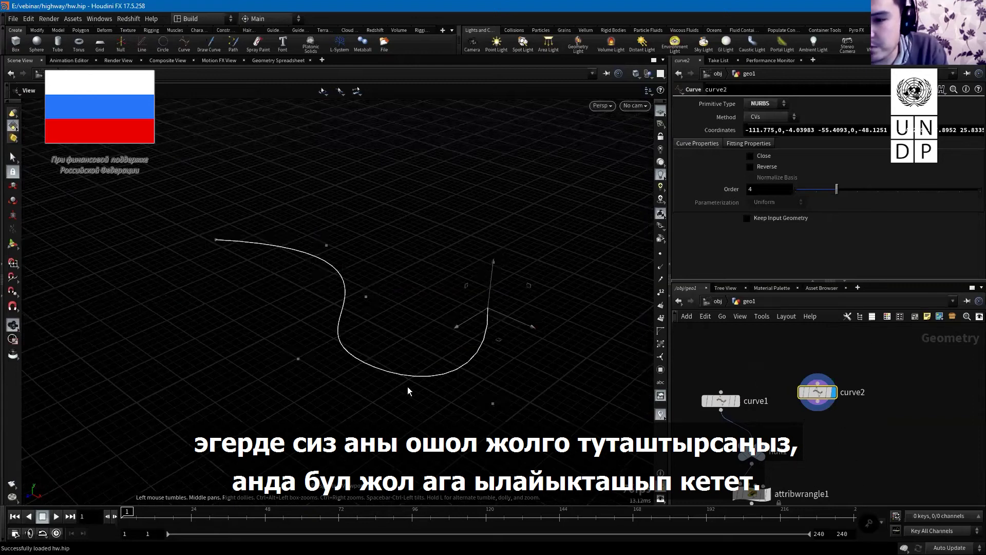
{"action": "key", "text": "Return"}
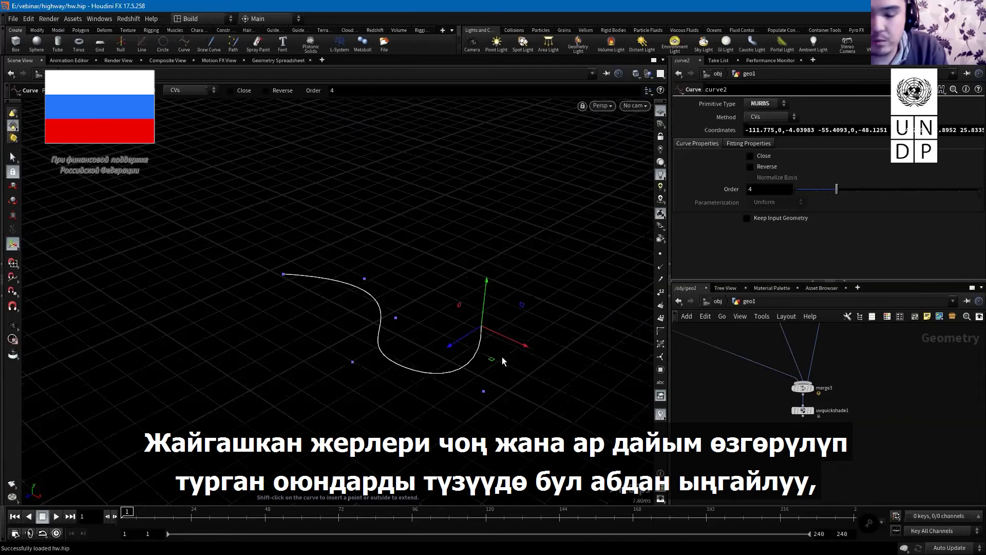
{"action": "key", "text": "Escape"}
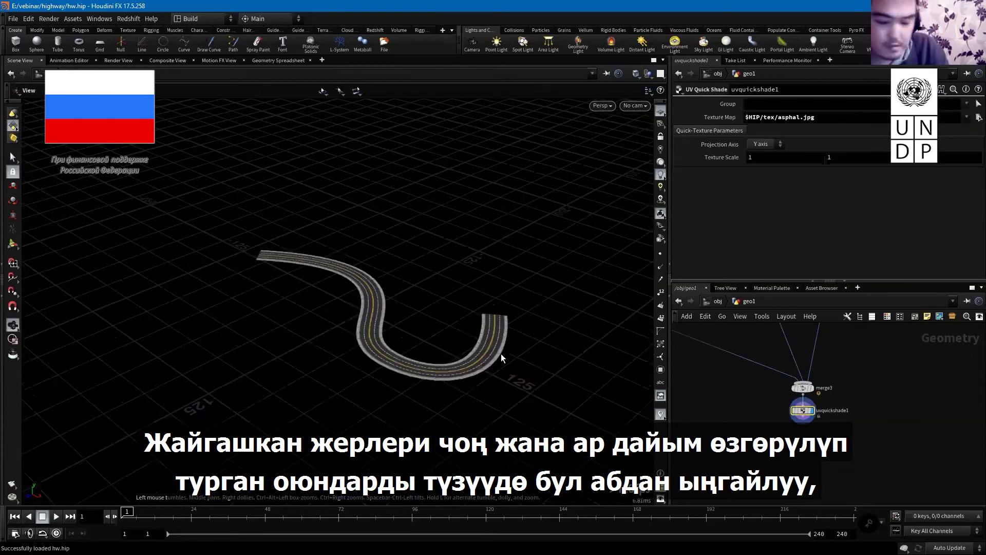
{"action": "scroll", "coordinate": [496, 356], "scroll_direction": "up", "scroll_amount": 2}
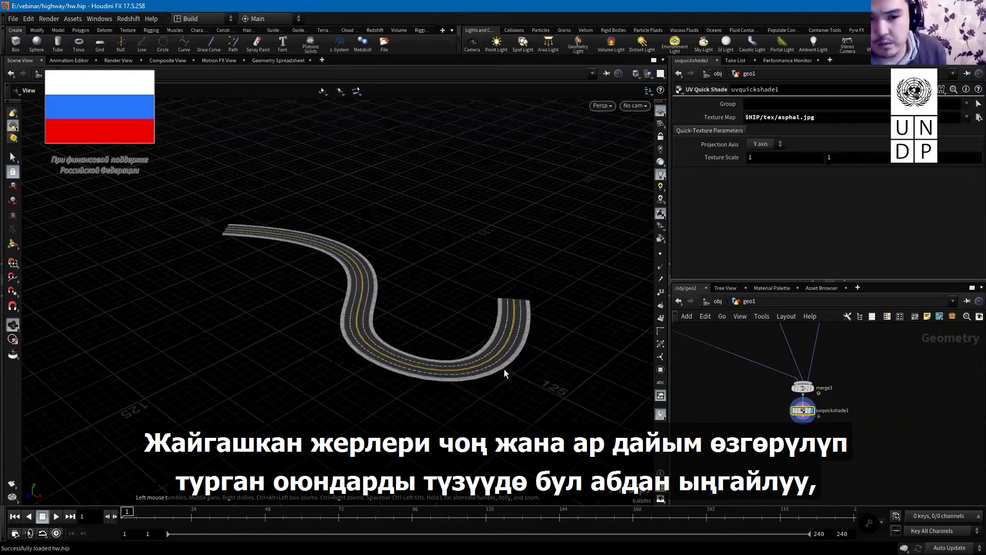
{"action": "key", "text": "Return"}
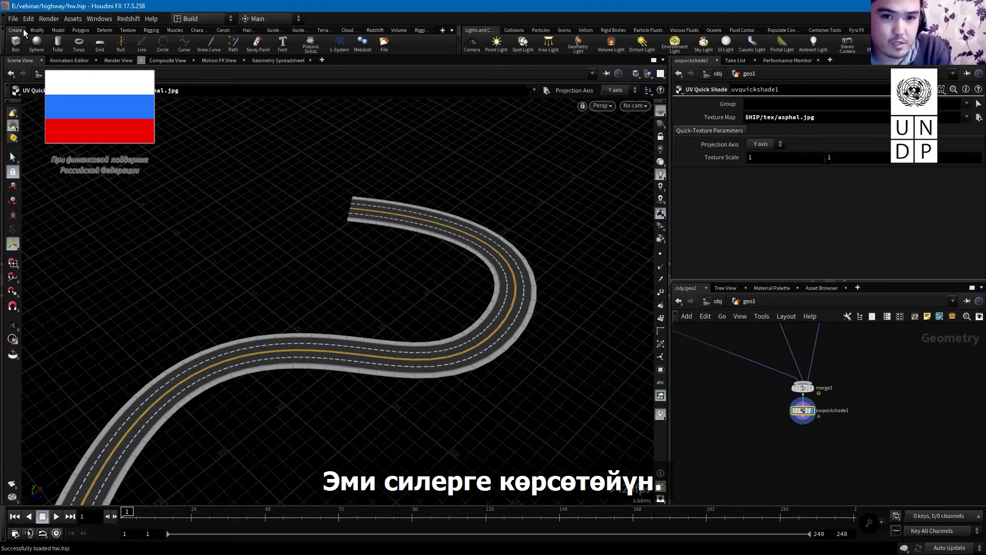
- Open house_v01.hip from recent files, discarding the road scene's changes
{"action": "left_click", "coordinate": [13, 19]}
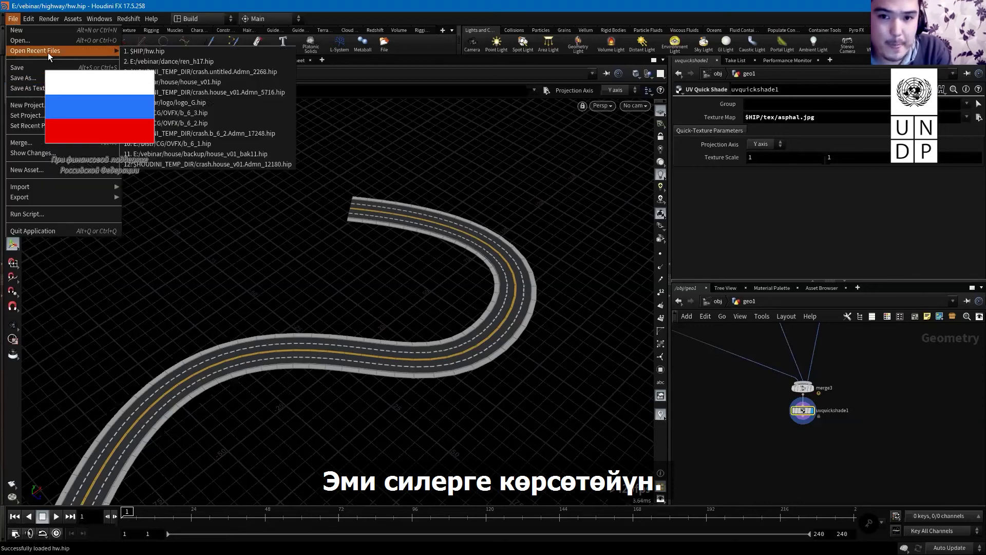
{"action": "mouse_move", "coordinate": [46, 51]}
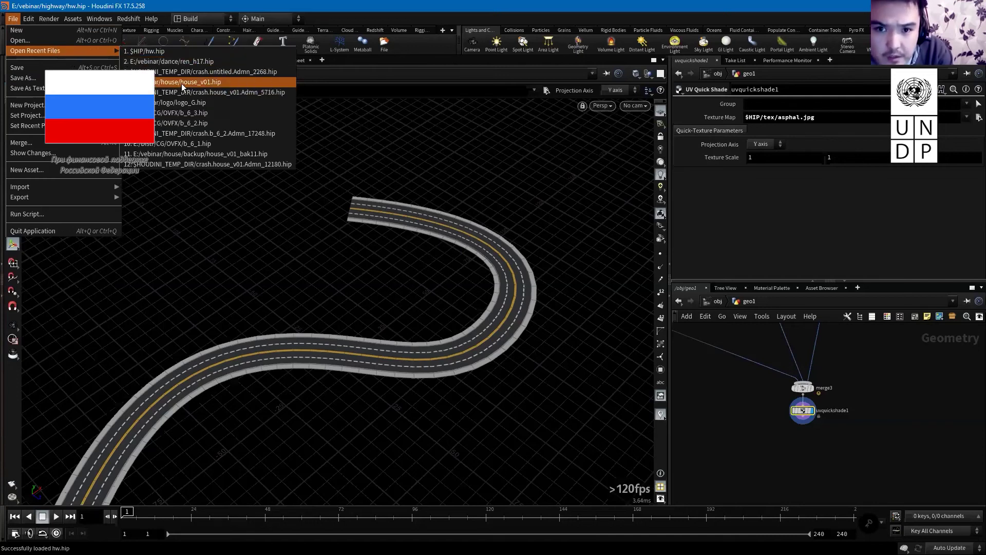
{"action": "left_click", "coordinate": [185, 83]}
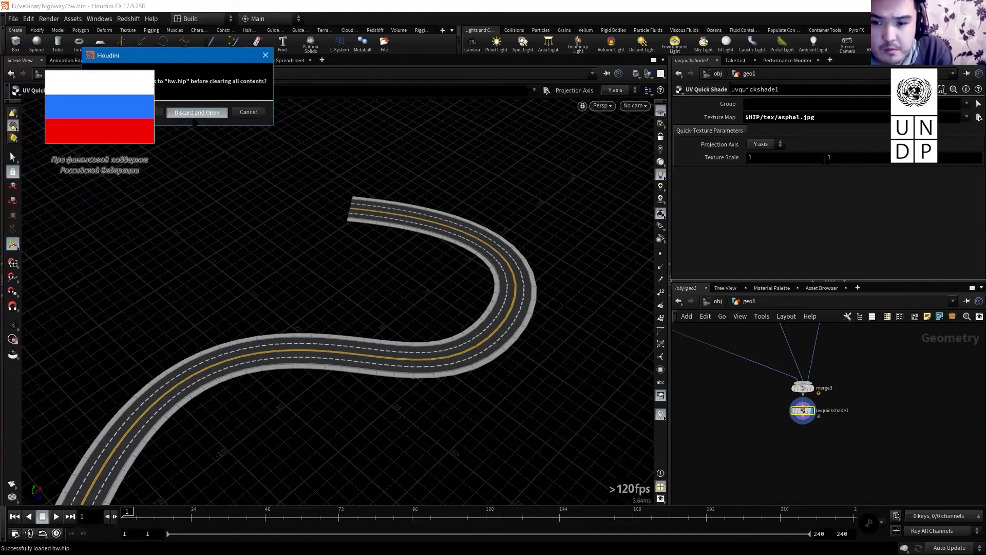
{"action": "left_click", "coordinate": [195, 114]}
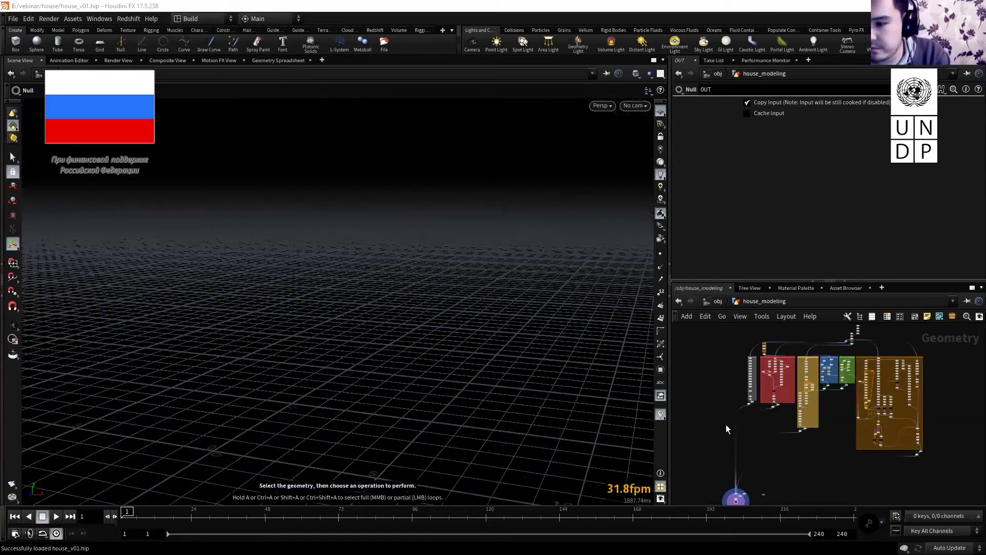
- Display merge4's finished textured two-storey house and orbit around it
{"action": "scroll", "coordinate": [796, 451], "scroll_direction": "up", "scroll_amount": 5}
{"action": "middle_click_drag", "start_coordinate": [797, 444], "coordinate": [890, 442]}
{"action": "scroll", "coordinate": [890, 442], "scroll_direction": "up", "scroll_amount": 1}
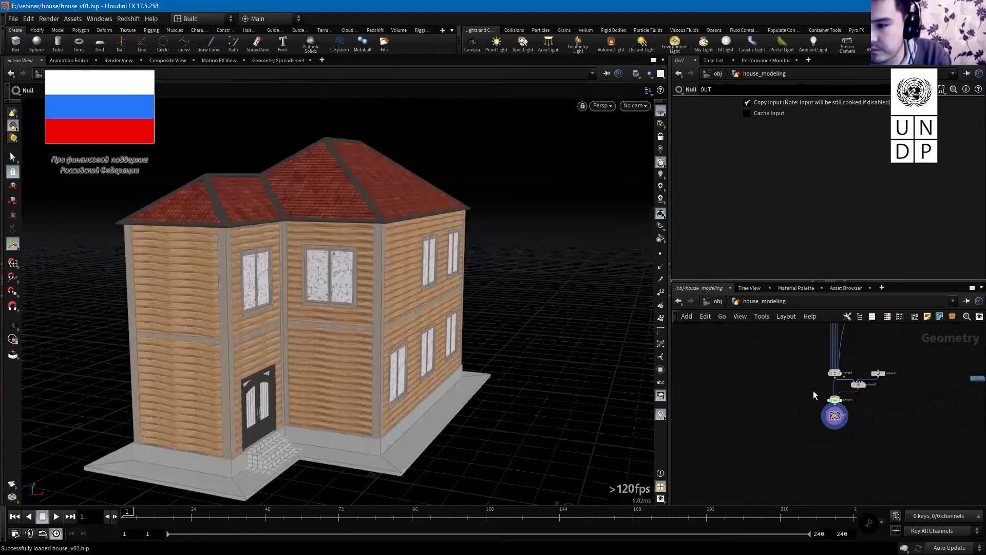
{"action": "middle_click_drag", "start_coordinate": [813, 390], "coordinate": [821, 431]}
{"action": "left_click", "coordinate": [825, 422]}
{"action": "key", "text": "Escape"}
{"action": "mouse_move", "coordinate": [452, 392]}
{"action": "left_mouse_down"}
{"action": "mouse_move", "coordinate": [381, 382]}
{"action": "mouse_move", "coordinate": [449, 369]}
{"action": "left_mouse_up"}
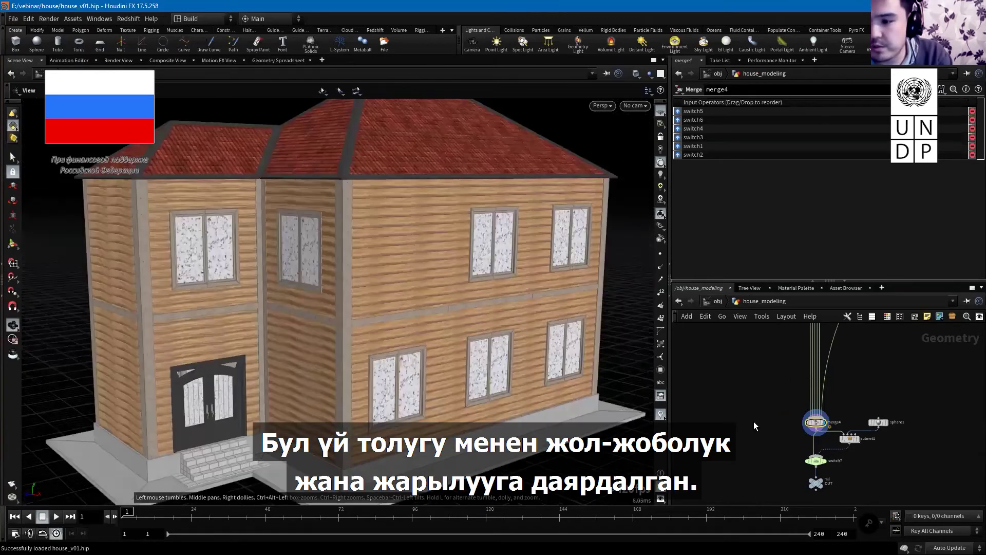
{"action": "key", "text": "h"}
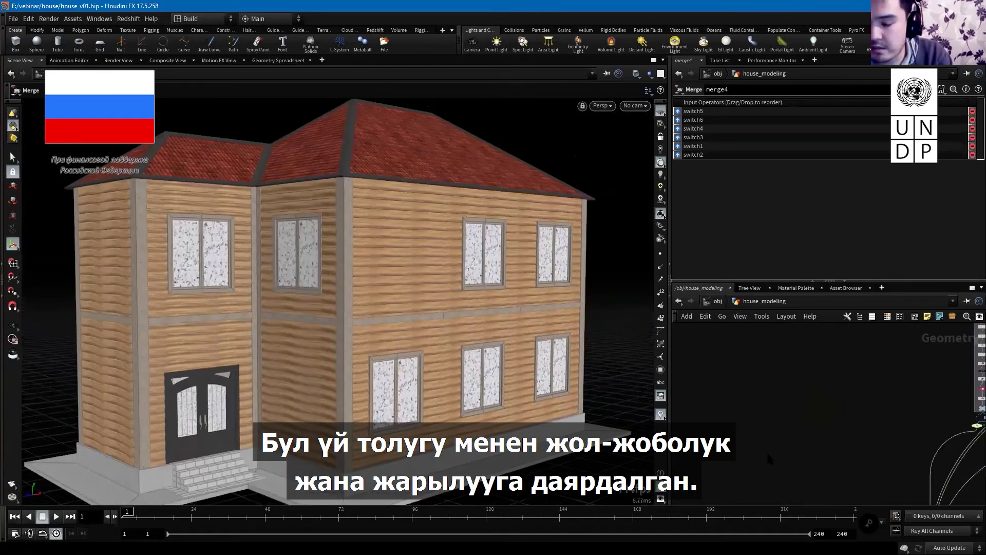
{"action": "key", "text": "Escape"}
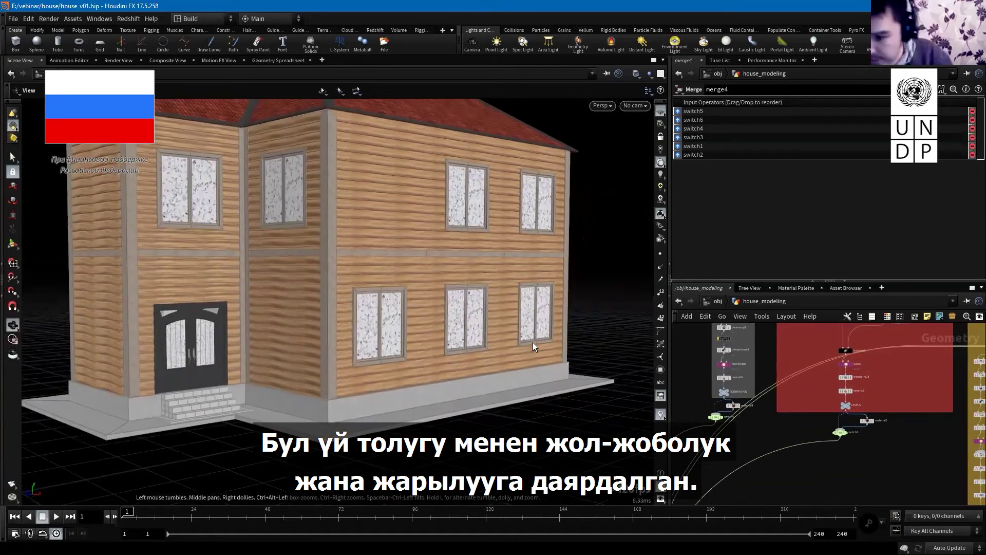
{"action": "key", "text": "Return"}
{"action": "scroll", "coordinate": [776, 447], "scroll_direction": "up", "scroll_amount": 2}
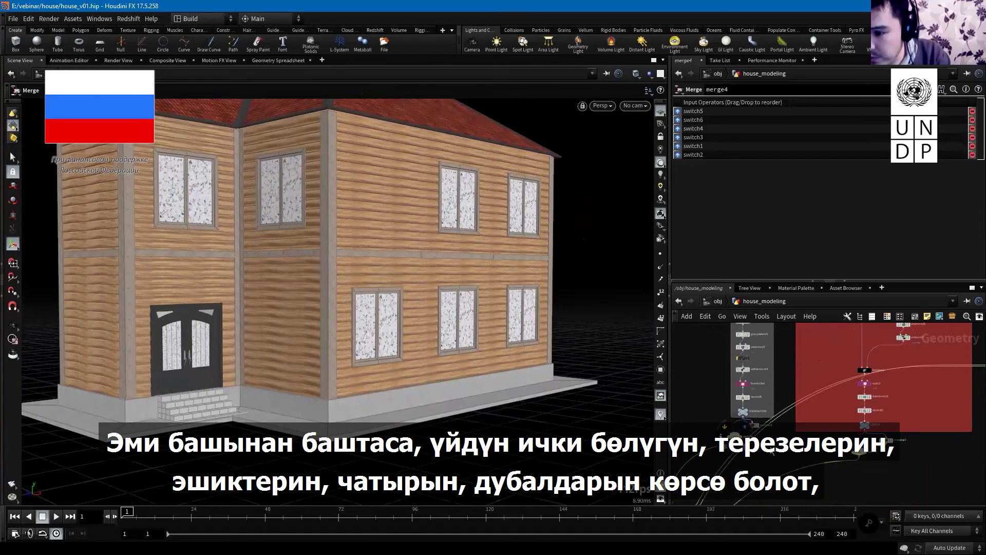
{"action": "scroll", "coordinate": [776, 447], "scroll_direction": "up", "scroll_amount": 2}
- Display the FOUNDATION slab, then the LEVELS floor slabs
{"action": "left_click", "coordinate": [774, 446]}
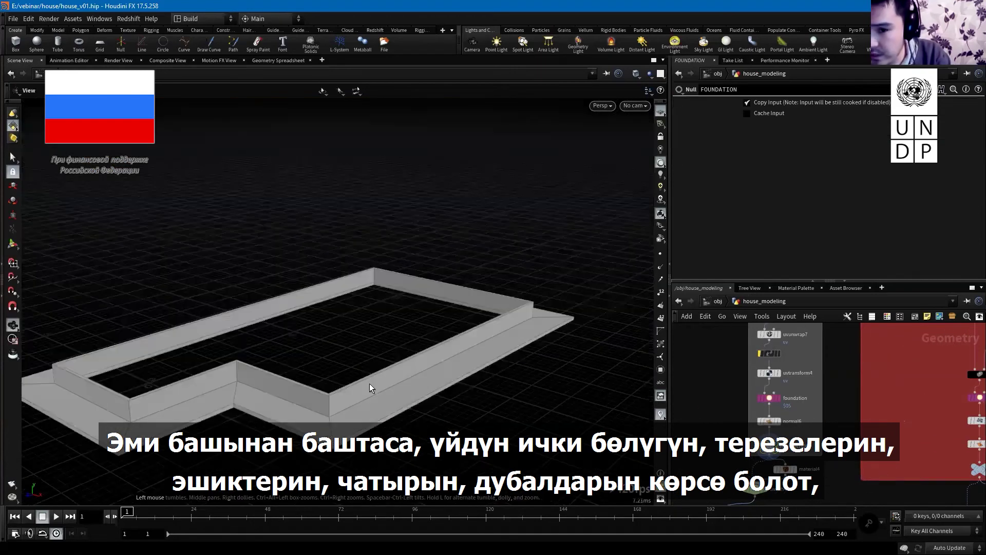
{"action": "left_click_drag", "start_coordinate": [281, 322], "coordinate": [221, 258]}
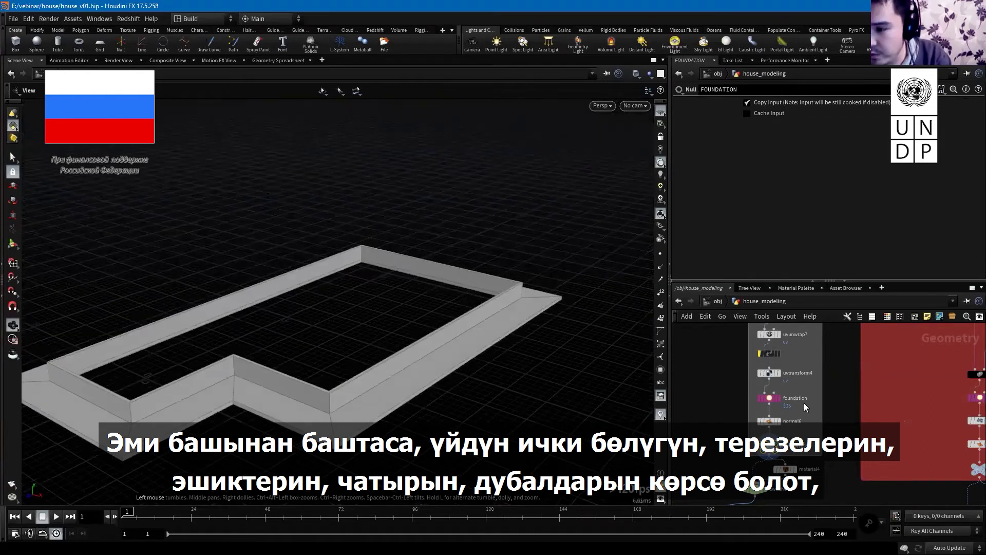
{"action": "middle_click_drag", "start_coordinate": [805, 405], "coordinate": [710, 387]}
{"action": "left_click", "coordinate": [873, 451]}
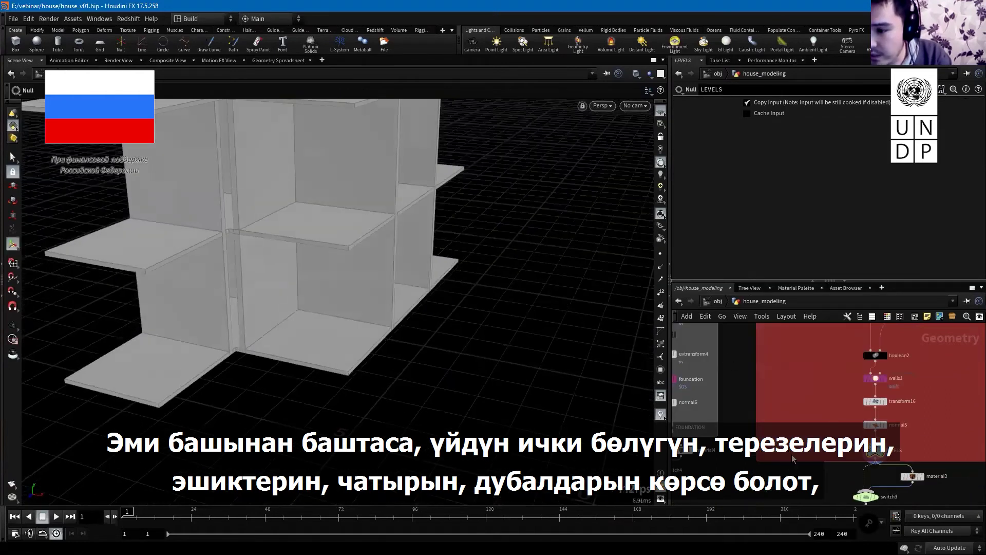
- Display the ROOF geometry, then the DOORS geometry
{"action": "middle_click_drag", "start_coordinate": [793, 459], "coordinate": [684, 452]}
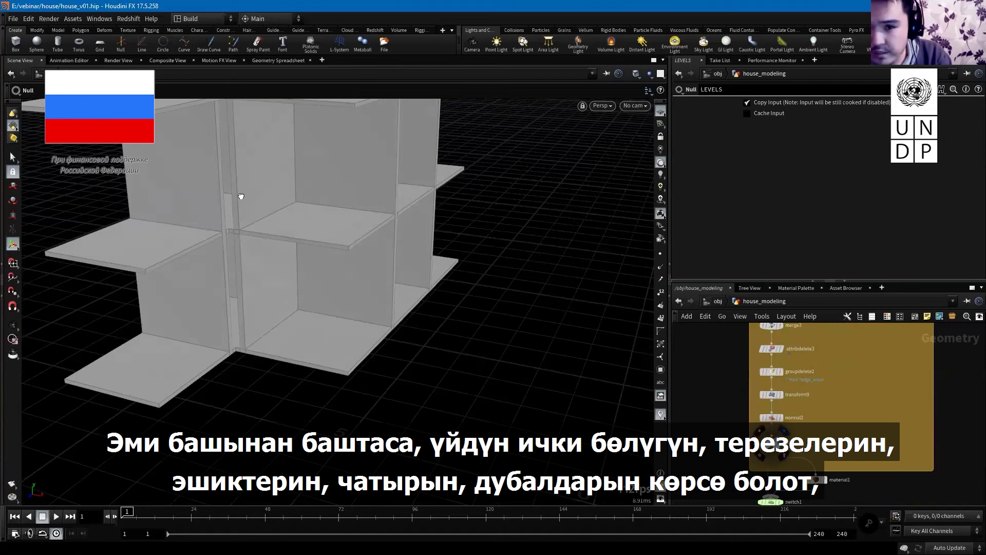
{"action": "left_click", "coordinate": [843, 466]}
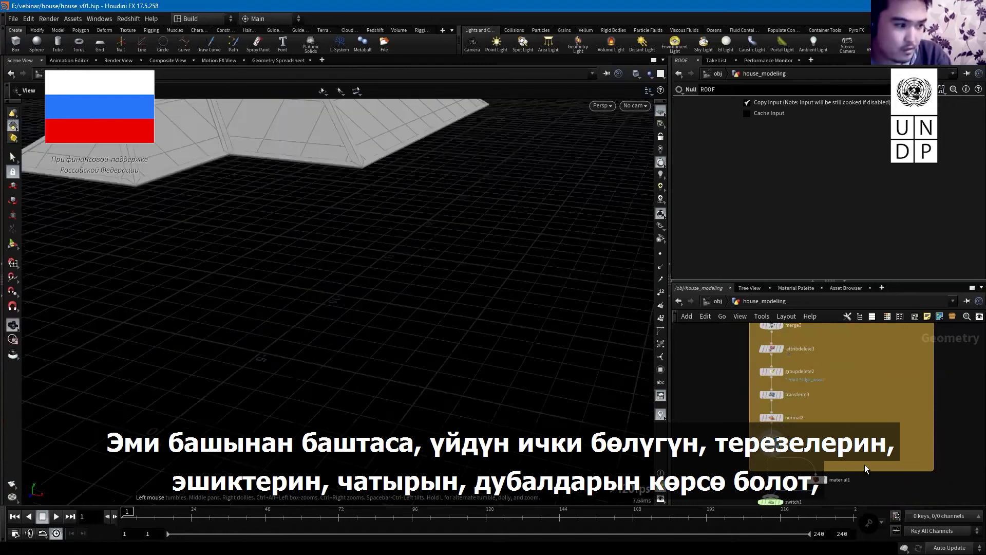
{"action": "scroll", "coordinate": [257, 206], "scroll_direction": "down", "scroll_amount": 3}
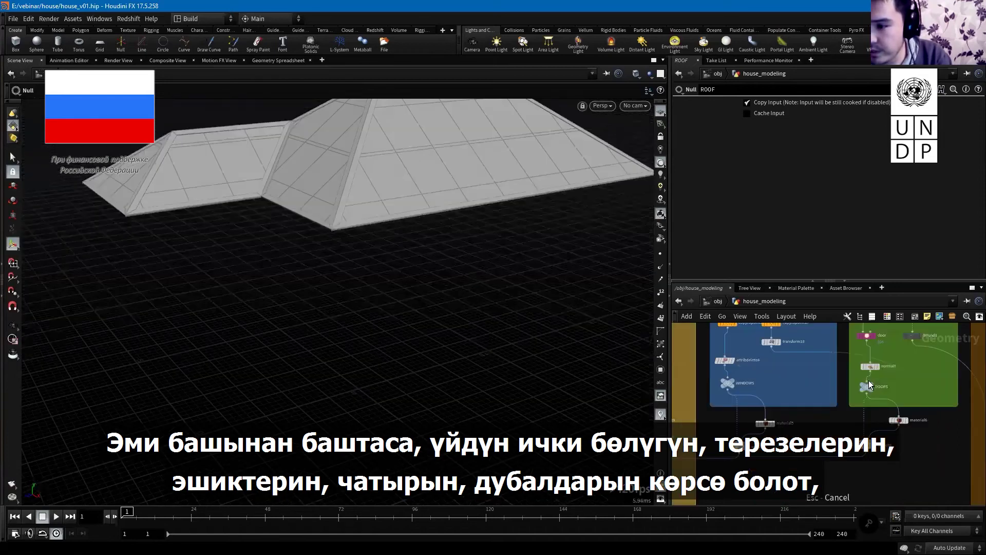
{"action": "left_click", "coordinate": [867, 388]}
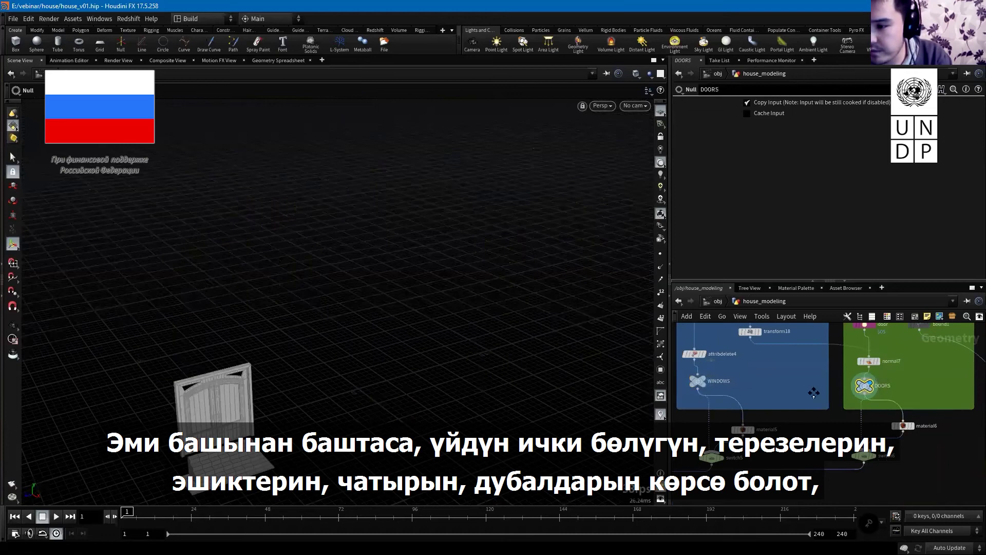
- Display merge12's plank-clad walls, then merge7's rail framework, orbiting each
{"action": "mouse_move", "coordinate": [867, 387]}
{"action": "middle_mouse_down"}
{"action": "mouse_move", "coordinate": [828, 427]}
{"action": "mouse_move", "coordinate": [657, 331]}
{"action": "middle_mouse_up"}
{"action": "left_click", "coordinate": [722, 445]}
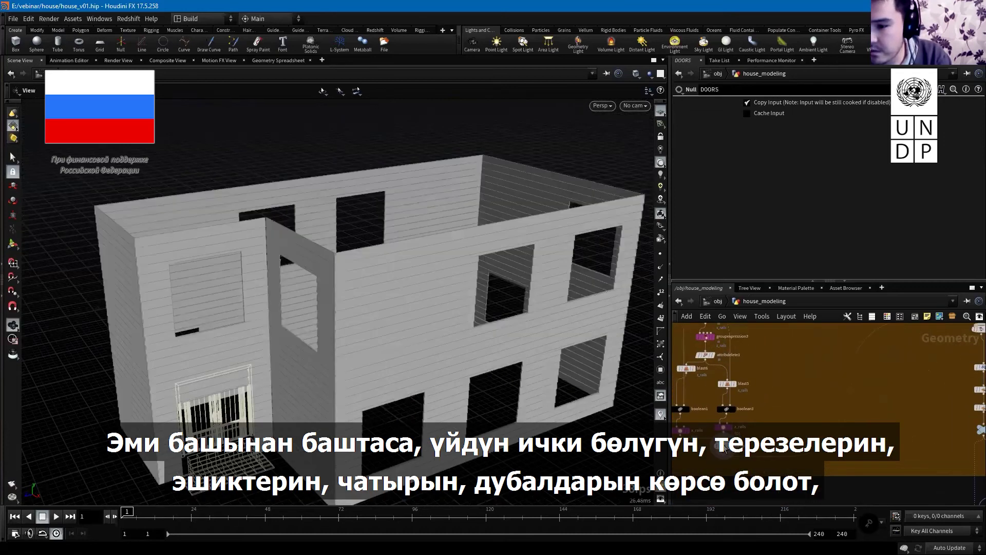
{"action": "scroll", "coordinate": [558, 339], "scroll_direction": "up", "scroll_amount": 2}
{"action": "scroll", "coordinate": [541, 339], "scroll_direction": "up", "scroll_amount": 2}
{"action": "scroll", "coordinate": [539, 324], "scroll_direction": "up", "scroll_amount": 1}
{"action": "scroll", "coordinate": [514, 339], "scroll_direction": "up", "scroll_amount": 1}
{"action": "scroll", "coordinate": [427, 360], "scroll_direction": "up", "scroll_amount": 1}
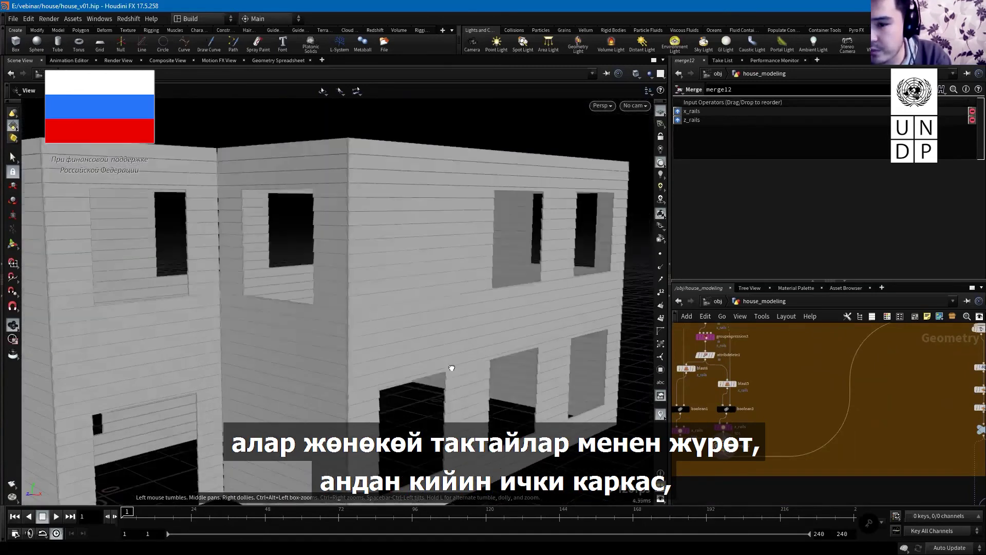
{"action": "scroll", "coordinate": [448, 375], "scroll_direction": "up", "scroll_amount": 1}
{"action": "left_click_drag", "start_coordinate": [450, 379], "coordinate": [808, 450]}
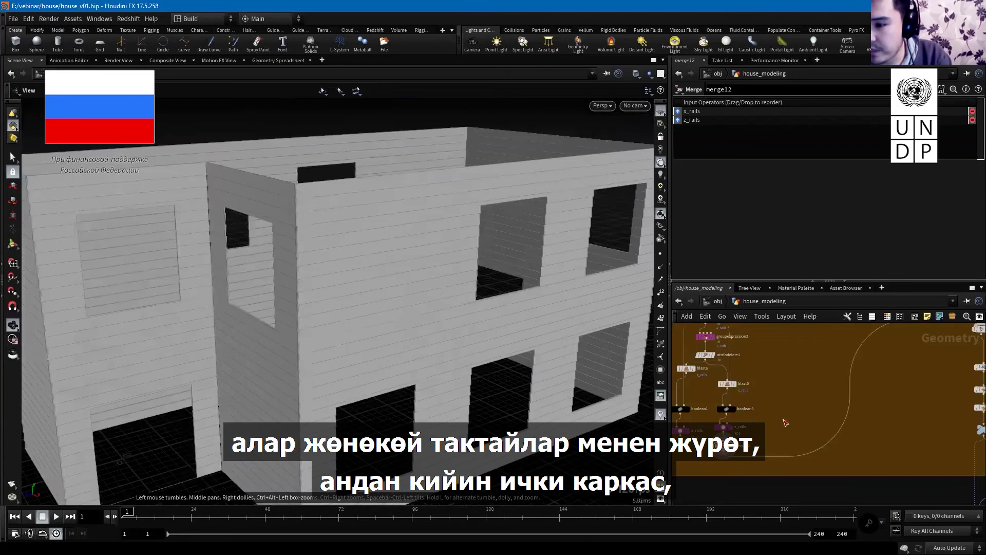
{"action": "left_click_drag", "start_coordinate": [794, 411], "coordinate": [576, 367]}
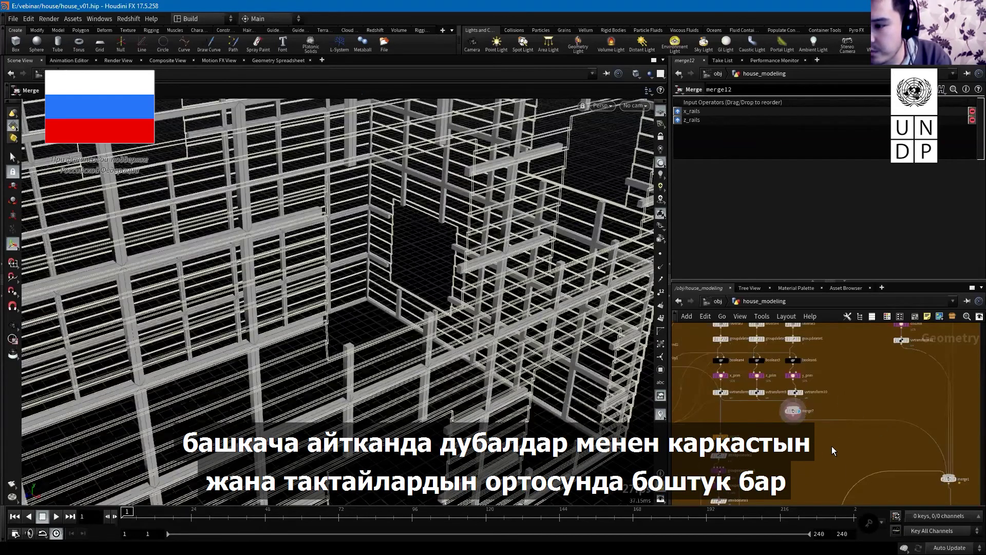
{"action": "left_click", "coordinate": [794, 411]}
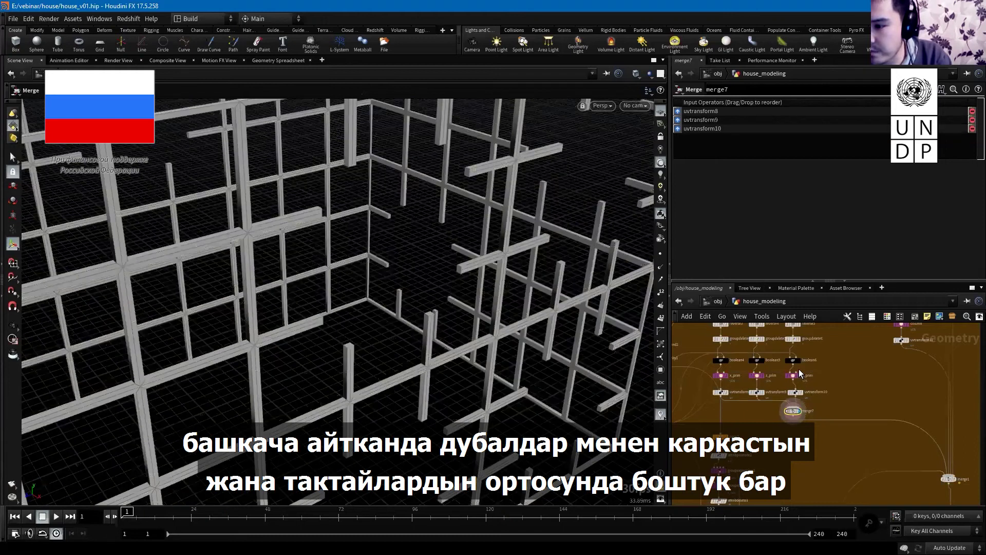
{"action": "mouse_move", "coordinate": [591, 370]}
{"action": "left_mouse_down"}
{"action": "mouse_move", "coordinate": [465, 348]}
{"action": "mouse_move", "coordinate": [526, 387]}
{"action": "left_mouse_up"}
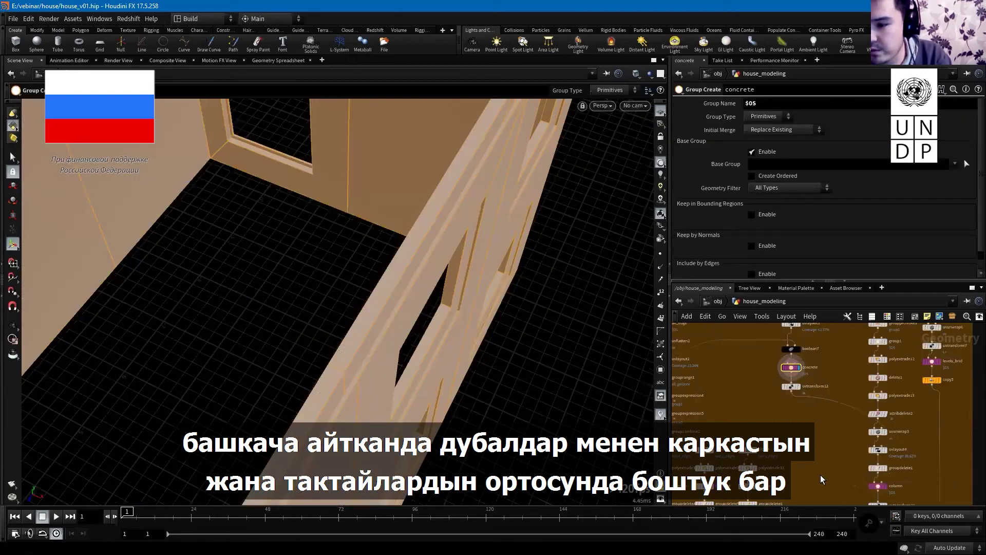
- Display switch2's wood-textured walls with railings
{"action": "key", "text": "Escape"}
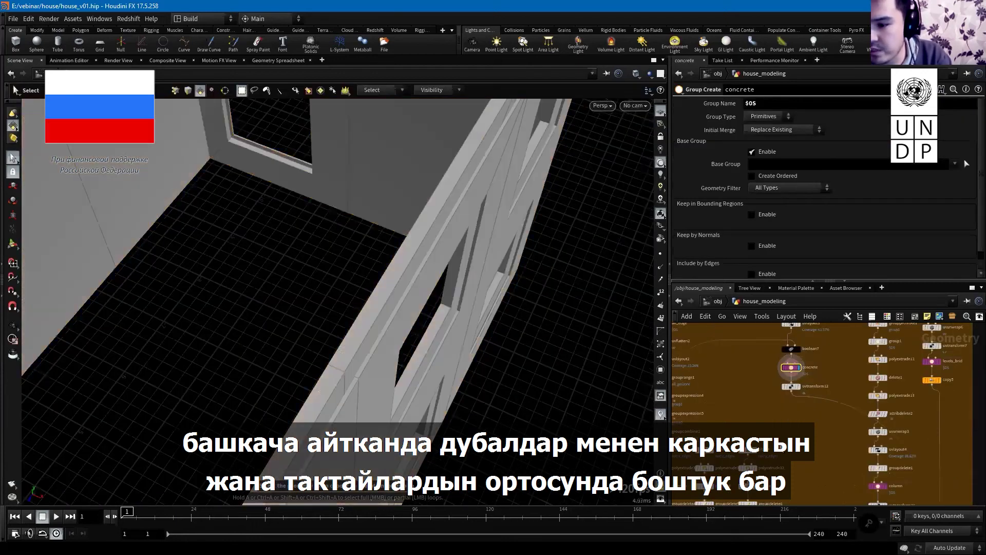
{"action": "mouse_move", "coordinate": [386, 410]}
{"action": "left_mouse_down"}
{"action": "mouse_move", "coordinate": [399, 445]}
{"action": "mouse_move", "coordinate": [384, 403]}
{"action": "mouse_move", "coordinate": [360, 380]}
{"action": "mouse_move", "coordinate": [398, 393]}
{"action": "left_mouse_up"}
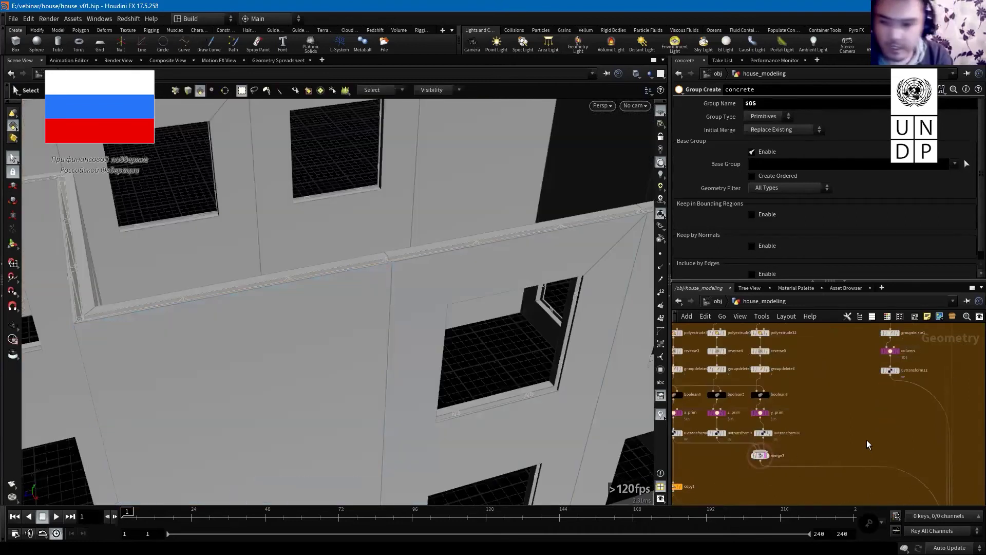
{"action": "key", "text": "h"}
{"action": "scroll", "coordinate": [833, 460], "scroll_direction": "up", "scroll_amount": 3}
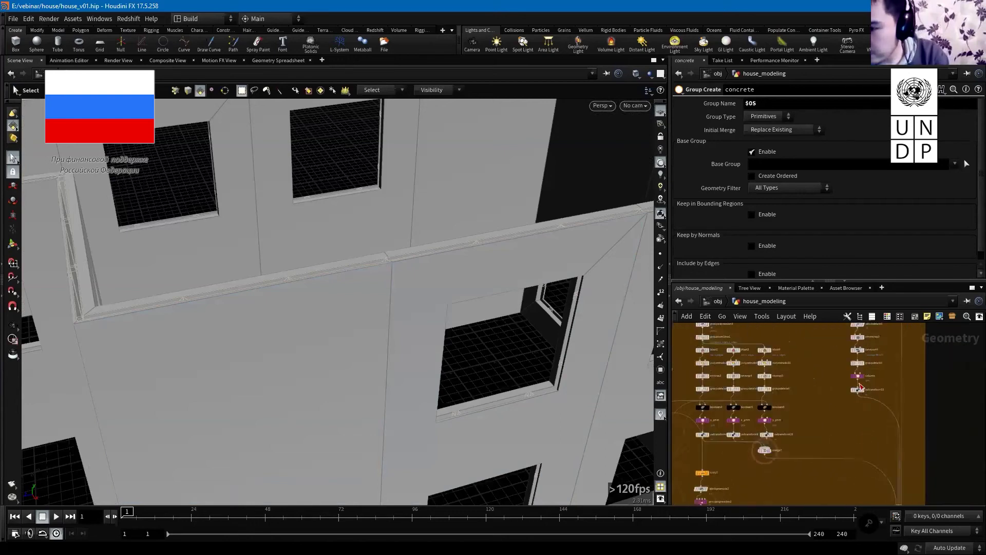
{"action": "scroll", "coordinate": [811, 421], "scroll_direction": "up", "scroll_amount": 2}
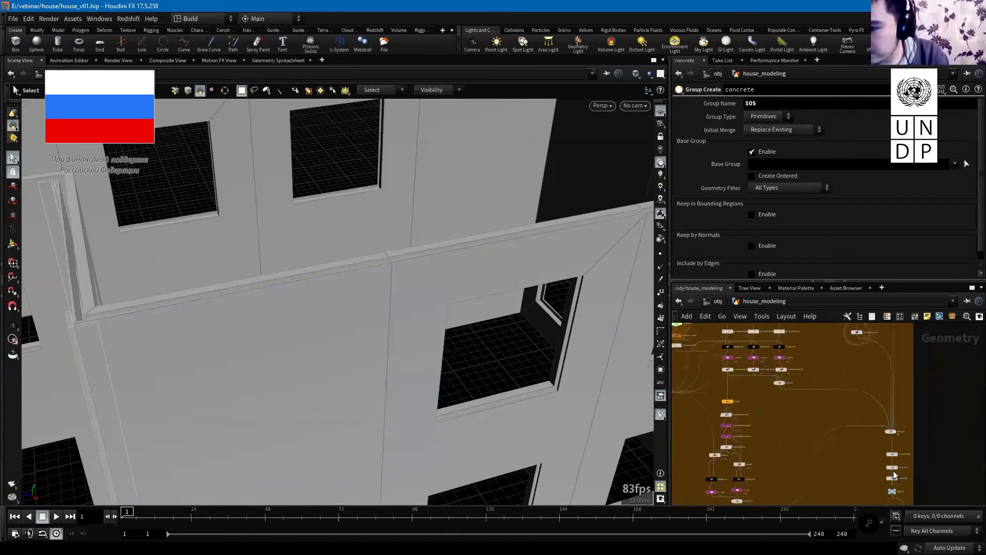
{"action": "middle_click_drag", "start_coordinate": [872, 424], "coordinate": [856, 441]}
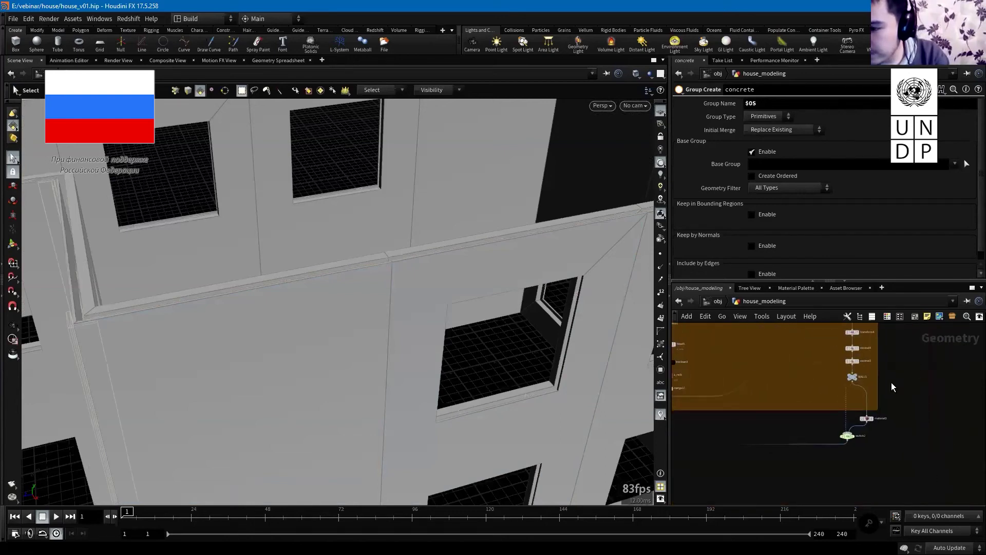
{"action": "left_click", "coordinate": [848, 441]}
- Display merge4's complete house with roof and windows and orbit around it
{"action": "key", "text": "Escape"}
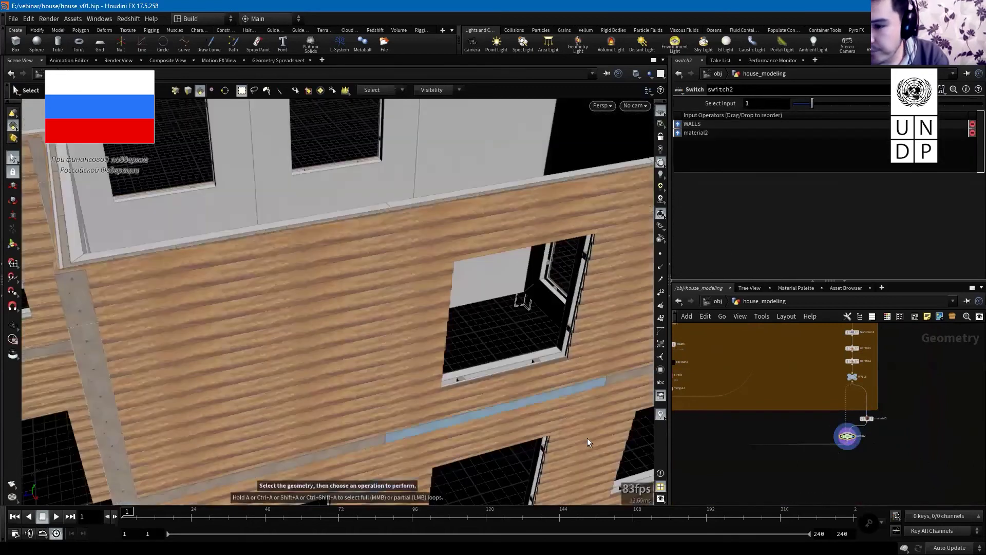
{"action": "left_click_drag", "start_coordinate": [360, 308], "coordinate": [257, 308]}
{"action": "left_click_drag", "start_coordinate": [359, 308], "coordinate": [308, 309]}
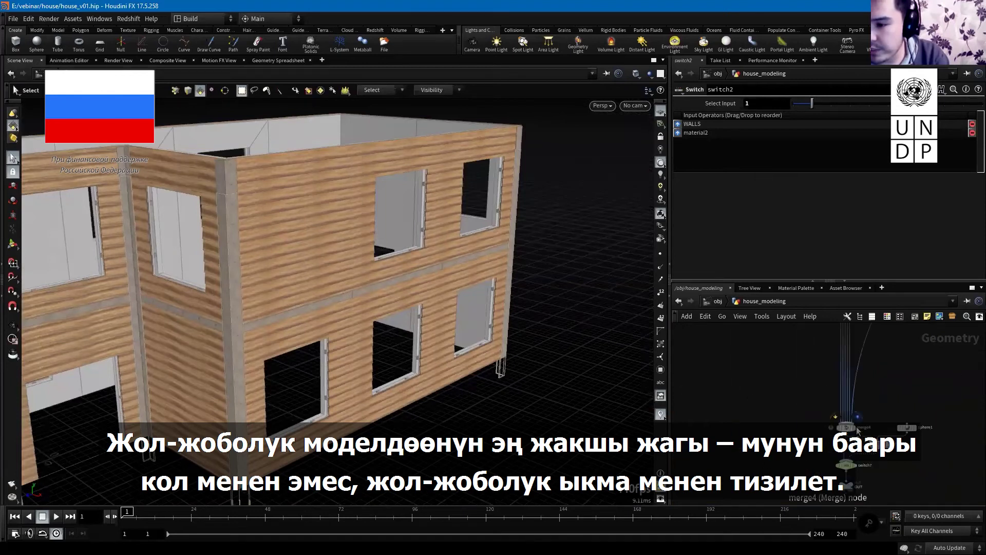
{"action": "left_click", "coordinate": [847, 427]}
{"action": "mouse_move", "coordinate": [407, 333]}
{"action": "left_mouse_down"}
{"action": "mouse_move", "coordinate": [372, 298]}
{"action": "mouse_move", "coordinate": [239, 247]}
{"action": "mouse_move", "coordinate": [308, 287]}
{"action": "left_mouse_up"}
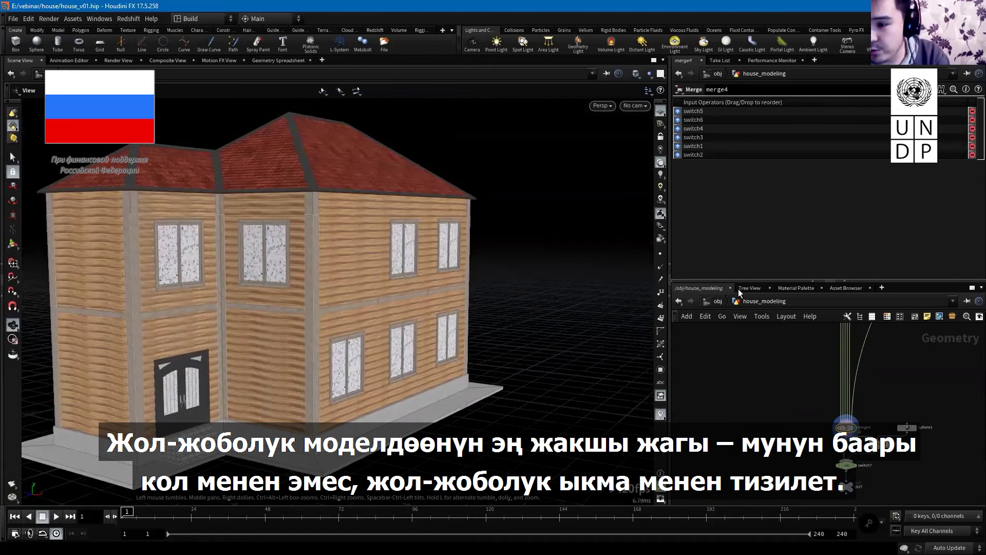
- Set house_modeling's Level to 10 and Seed to 9 for a wider three-section house
{"action": "mouse_move", "coordinate": [406, 272]}
{"action": "left_mouse_down"}
{"action": "mouse_move", "coordinate": [419, 262]}
{"action": "mouse_move", "coordinate": [403, 259]}
{"action": "mouse_move", "coordinate": [414, 252]}
{"action": "left_mouse_up"}
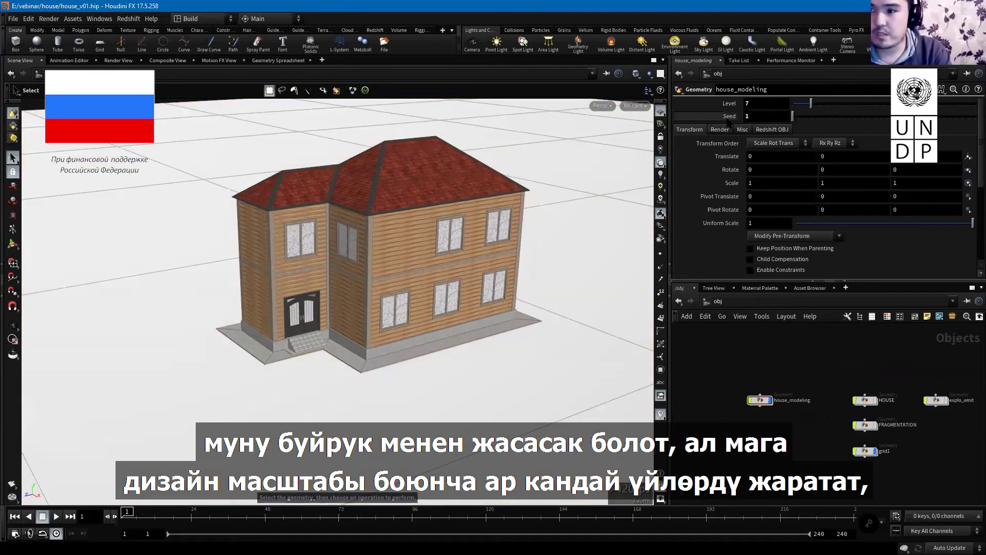
{"action": "left_click_drag", "start_coordinate": [439, 273], "coordinate": [429, 310]}
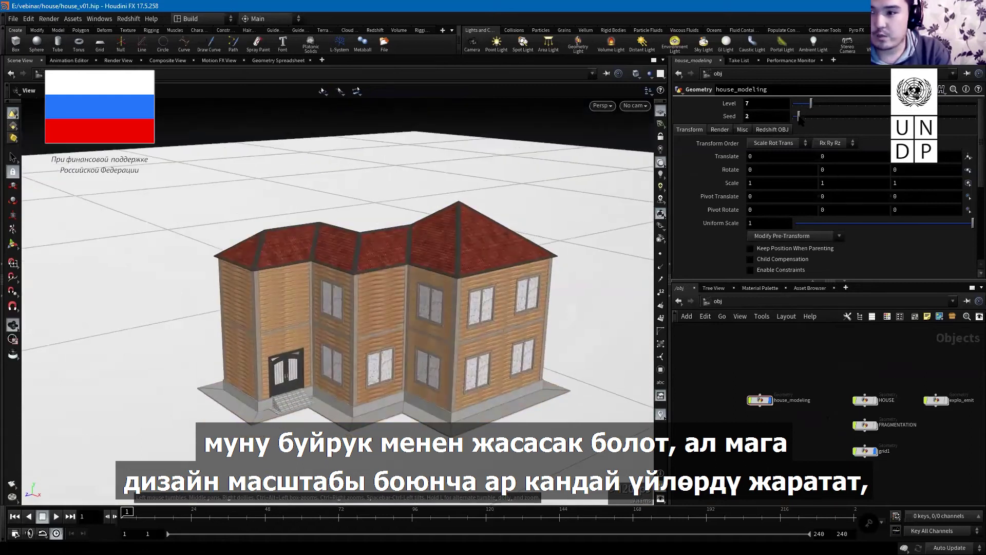
{"action": "left_click_drag", "start_coordinate": [418, 330], "coordinate": [646, 316]}
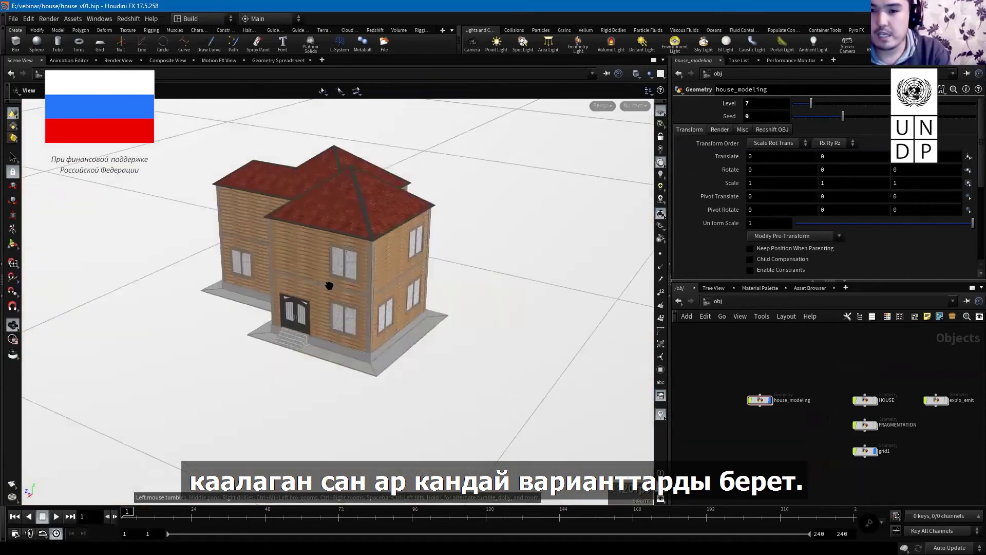
{"action": "mouse_move", "coordinate": [330, 282]}
{"action": "left_mouse_down"}
{"action": "mouse_move", "coordinate": [437, 258]}
{"action": "mouse_move", "coordinate": [319, 356]}
{"action": "mouse_move", "coordinate": [404, 329]}
{"action": "left_mouse_up"}
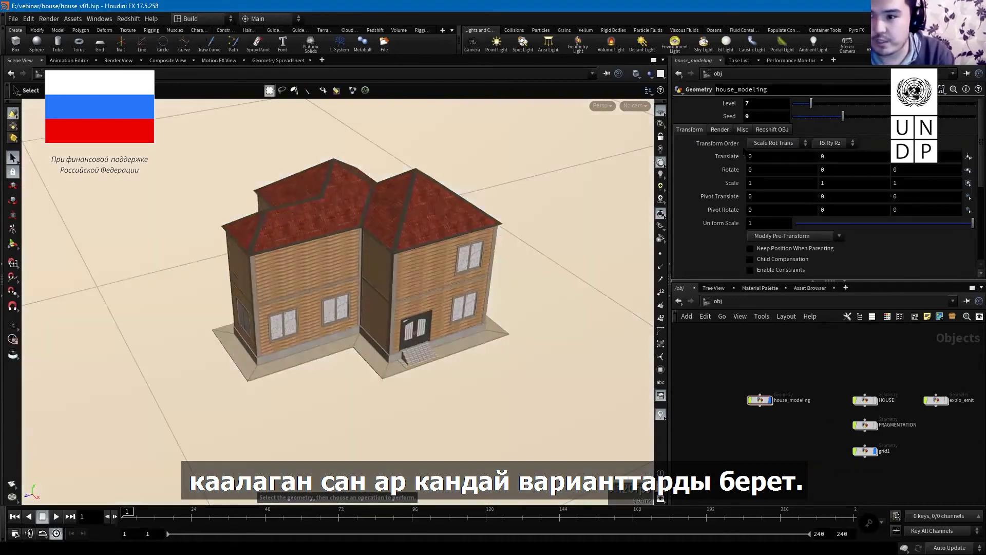
{"action": "type", "text": "s10"}
{"action": "key", "text": "Return"}
{"action": "key", "text": "Escape"}
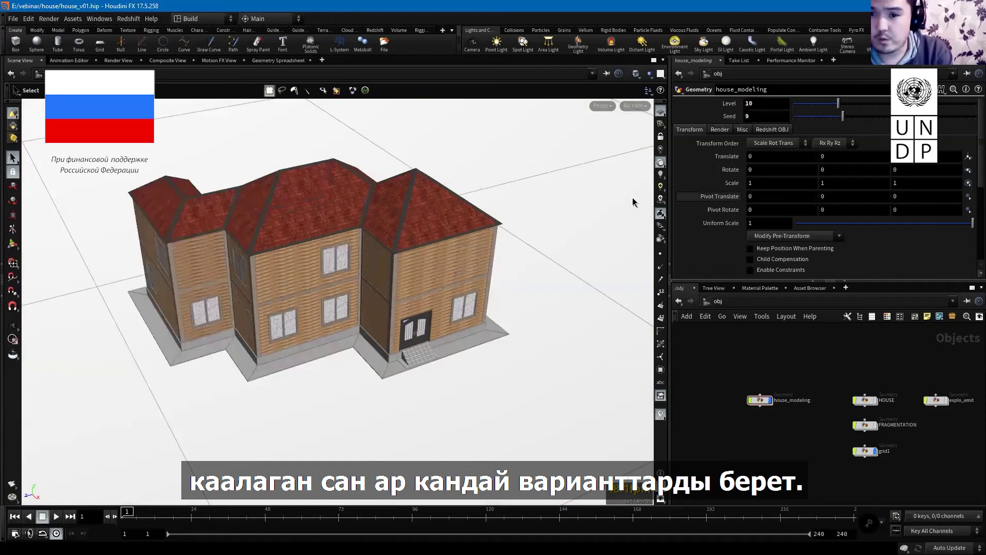
{"action": "key", "text": "s"}
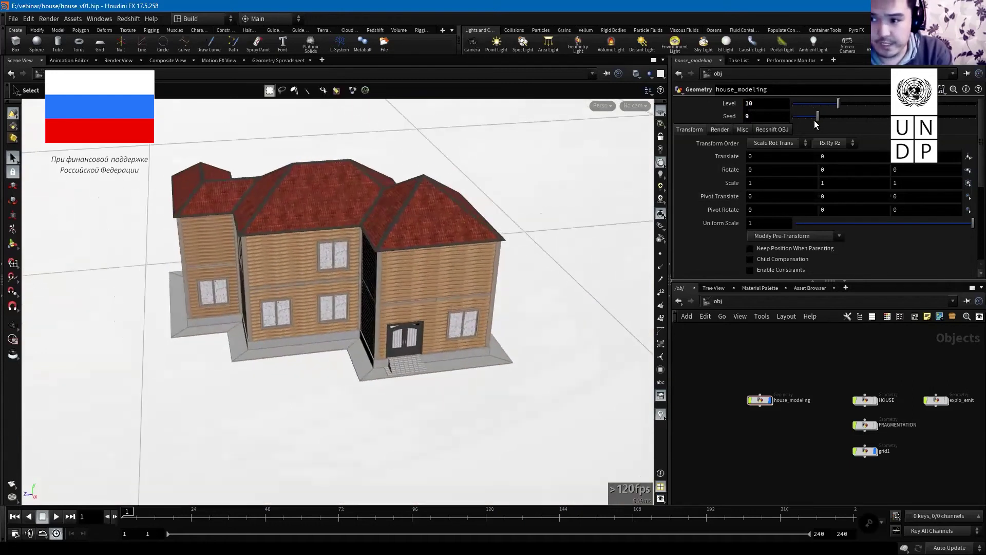
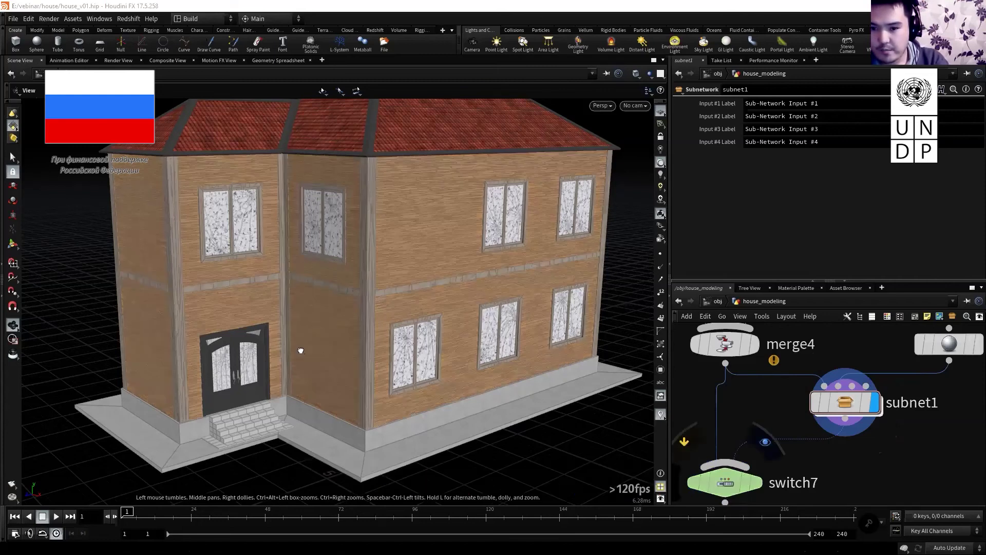
- Inside subnet1, zoom and orbit the viewport close onto the two cracked glass panes
{"action": "scroll", "coordinate": [299, 348], "scroll_direction": "up", "scroll_amount": 3}
{"action": "scroll", "coordinate": [321, 352], "scroll_direction": "up", "scroll_amount": 2}
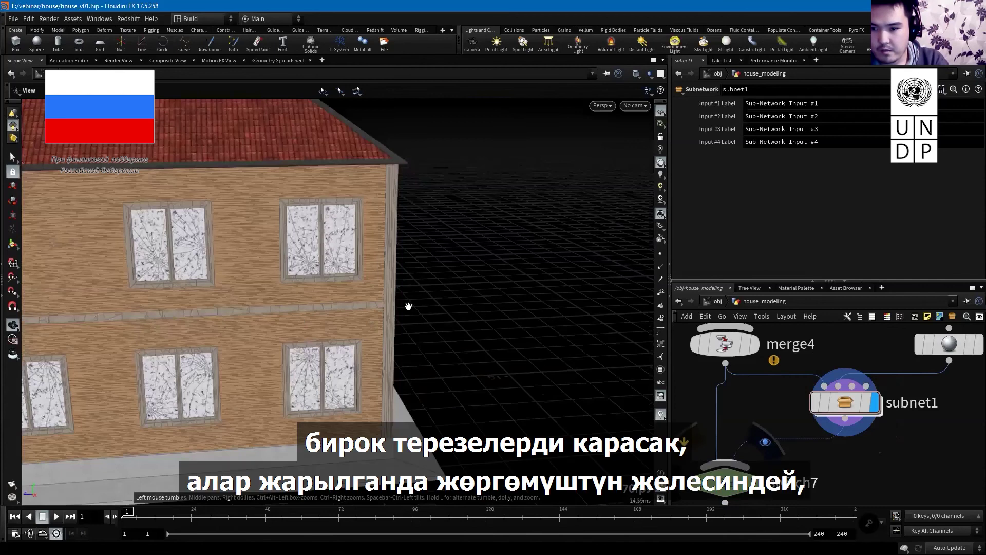
{"action": "scroll", "coordinate": [409, 307], "scroll_direction": "up", "scroll_amount": 3}
{"action": "scroll", "coordinate": [404, 350], "scroll_direction": "up", "scroll_amount": 2}
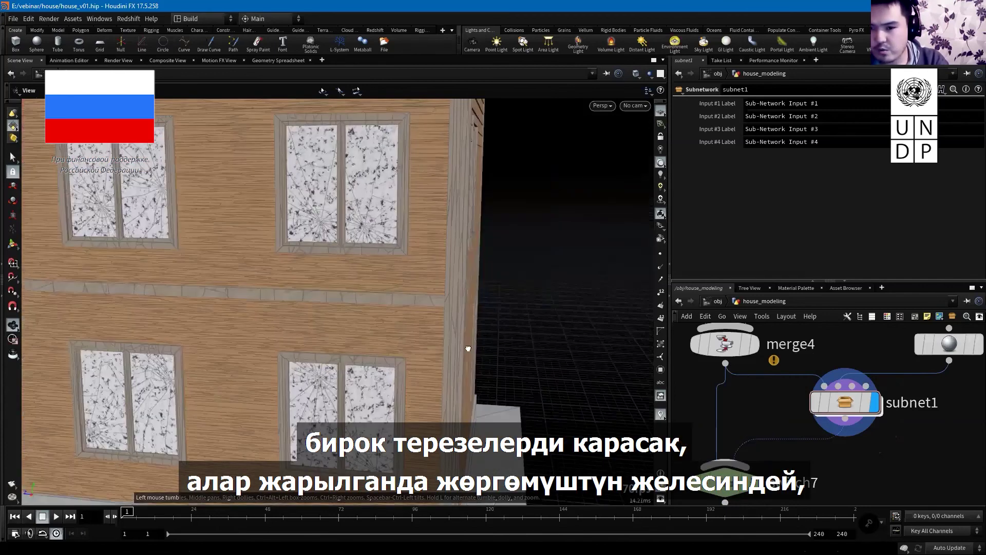
{"action": "scroll", "coordinate": [435, 353], "scroll_direction": "up", "scroll_amount": 2}
{"action": "scroll", "coordinate": [411, 360], "scroll_direction": "up", "scroll_amount": 2}
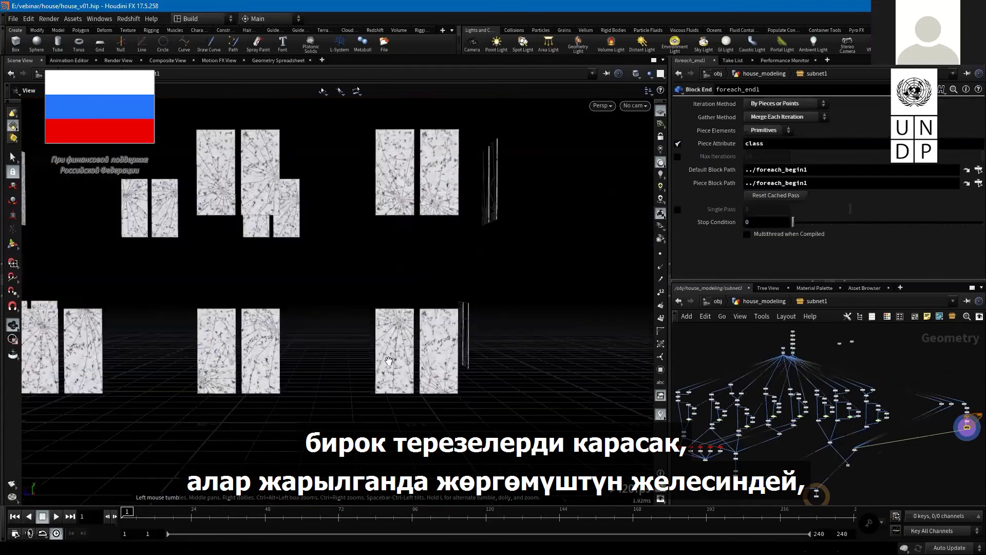
{"action": "mouse_move", "coordinate": [450, 369]}
{"action": "left_mouse_down"}
{"action": "mouse_move", "coordinate": [388, 399]}
{"action": "mouse_move", "coordinate": [341, 346]}
{"action": "left_mouse_up"}
{"action": "mouse_move", "coordinate": [508, 349]}
{"action": "left_mouse_down"}
{"action": "mouse_move", "coordinate": [473, 348]}
{"action": "mouse_move", "coordinate": [362, 264]}
{"action": "mouse_move", "coordinate": [393, 316]}
{"action": "left_mouse_up"}
{"action": "mouse_move", "coordinate": [369, 229]}
{"action": "left_mouse_down"}
{"action": "mouse_move", "coordinate": [402, 223]}
{"action": "mouse_move", "coordinate": [380, 261]}
{"action": "mouse_move", "coordinate": [374, 249]}
{"action": "left_mouse_up"}
- Zoom the network editor and display the merge6 node's output
{"action": "scroll", "coordinate": [452, 328], "scroll_direction": "up", "scroll_amount": 3}
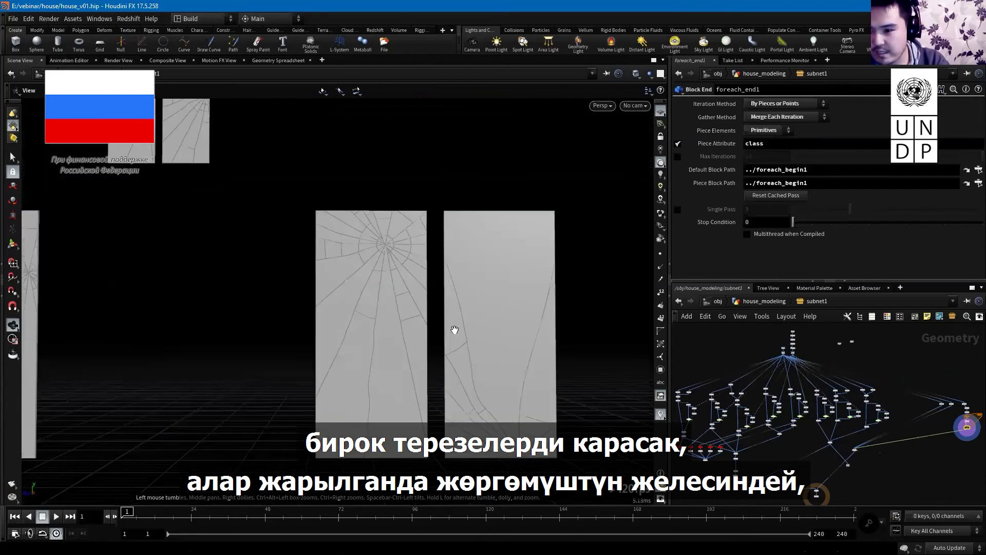
{"action": "scroll", "coordinate": [452, 328], "scroll_direction": "up", "scroll_amount": 2}
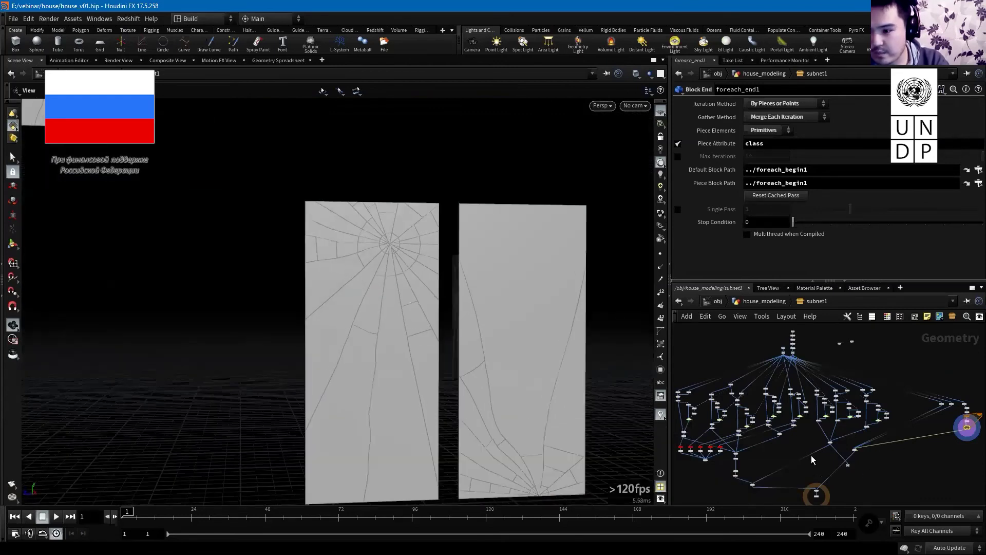
{"action": "scroll", "coordinate": [812, 455], "scroll_direction": "up", "scroll_amount": 2}
{"action": "scroll", "coordinate": [862, 413], "scroll_direction": "up", "scroll_amount": 2}
{"action": "scroll", "coordinate": [900, 401], "scroll_direction": "up", "scroll_amount": 2}
{"action": "scroll", "coordinate": [834, 451], "scroll_direction": "up", "scroll_amount": 2}
{"action": "scroll", "coordinate": [847, 442], "scroll_direction": "up", "scroll_amount": 2}
{"action": "scroll", "coordinate": [887, 424], "scroll_direction": "up", "scroll_amount": 1}
{"action": "scroll", "coordinate": [887, 424], "scroll_direction": "up", "scroll_amount": 1}
{"action": "left_click", "coordinate": [843, 424]}
{"action": "scroll", "coordinate": [481, 403], "scroll_direction": "down", "scroll_amount": 3}
- Orbit outside and zoom in on the plank wall to inspect its grain and cracks
{"action": "mouse_move", "coordinate": [370, 363]}
{"action": "left_mouse_down"}
{"action": "mouse_move", "coordinate": [332, 283]}
{"action": "mouse_move", "coordinate": [303, 348]}
{"action": "mouse_move", "coordinate": [358, 312]}
{"action": "left_mouse_up"}
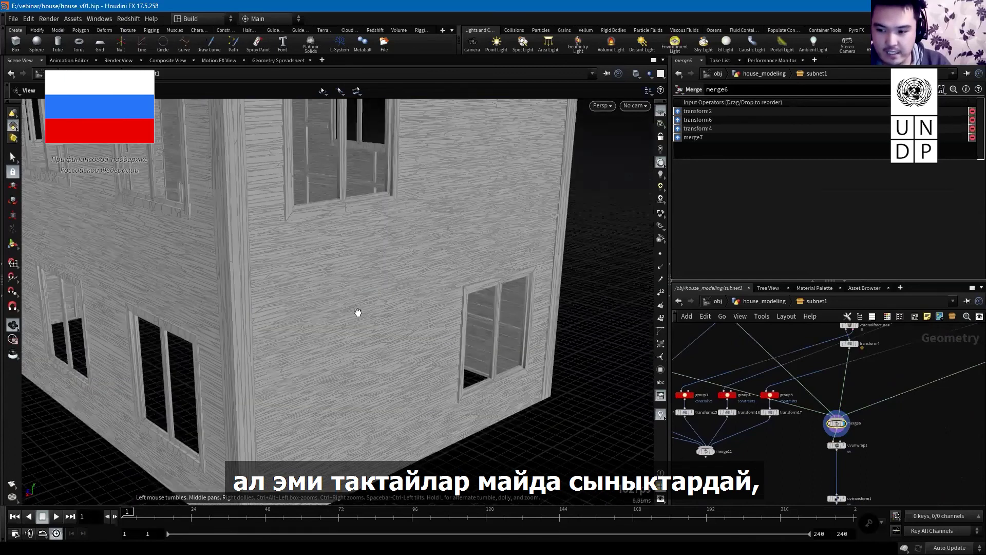
{"action": "scroll", "coordinate": [359, 313], "scroll_direction": "up", "scroll_amount": 1}
{"action": "scroll", "coordinate": [358, 313], "scroll_direction": "up", "scroll_amount": 2}
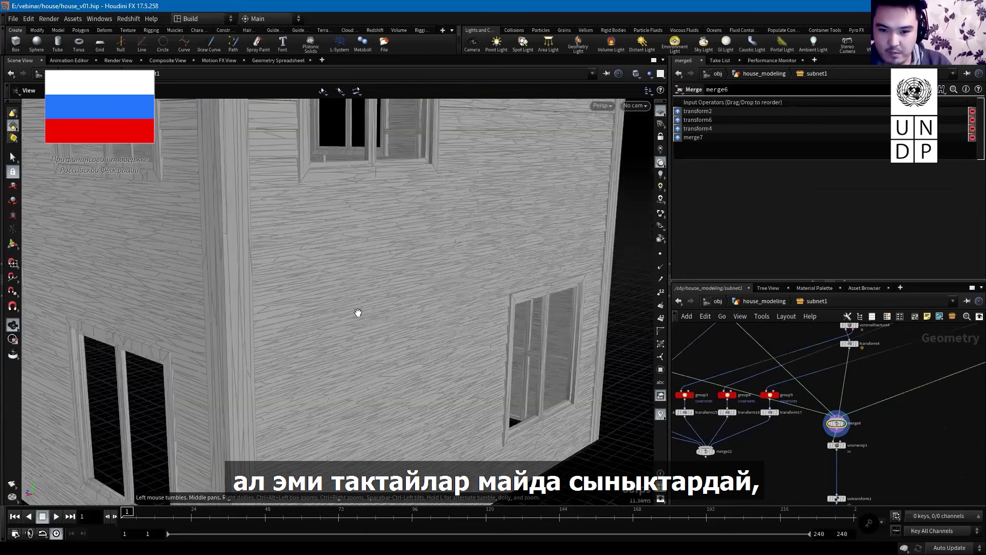
{"action": "scroll", "coordinate": [358, 312], "scroll_direction": "up", "scroll_amount": 2}
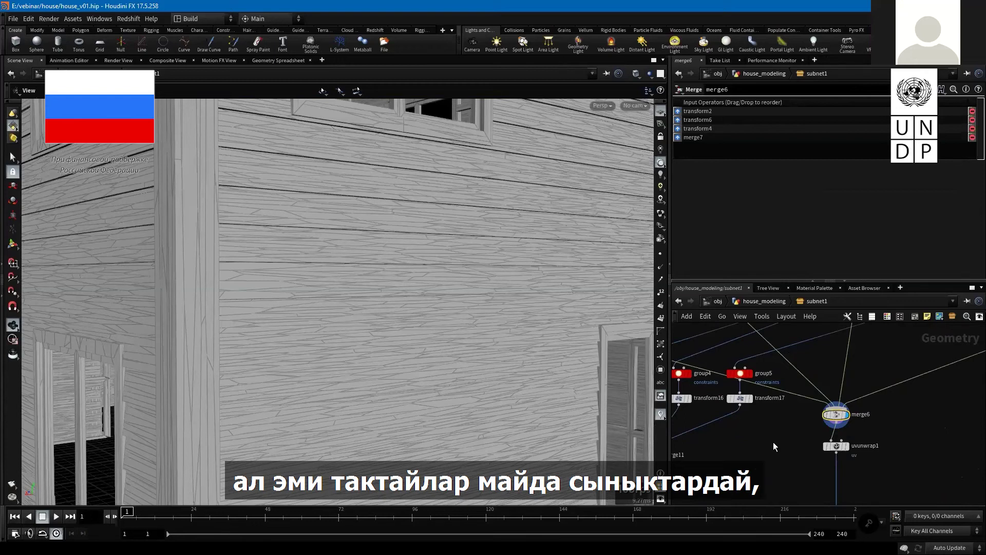
- Add an Exploded View node below transform2, inspect the spread fragments, then display merge8
{"action": "middle_click_drag", "start_coordinate": [774, 445], "coordinate": [804, 492]}
{"action": "middle_click_drag", "start_coordinate": [713, 369], "coordinate": [947, 430]}
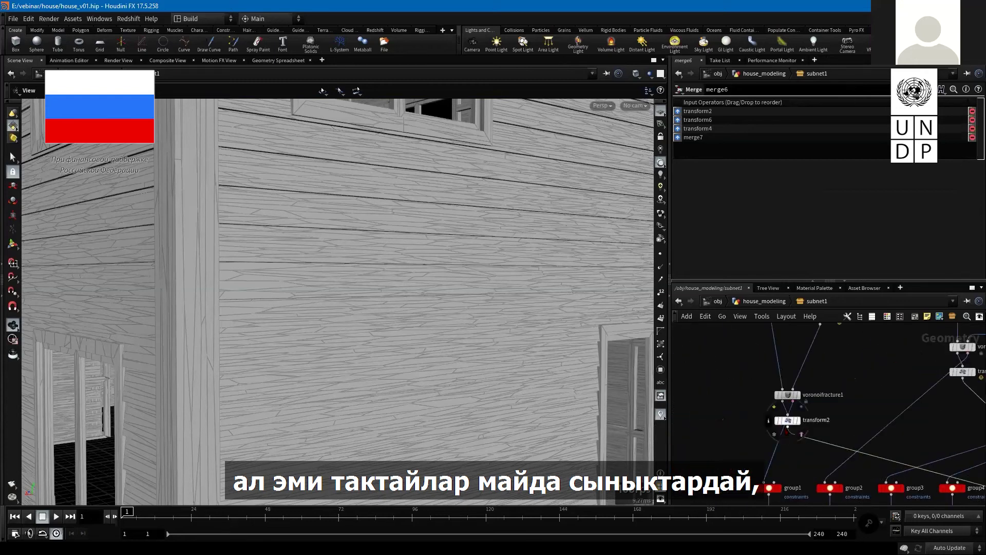
{"action": "key", "text": "Tab"}
{"action": "type", "text": "evi"}
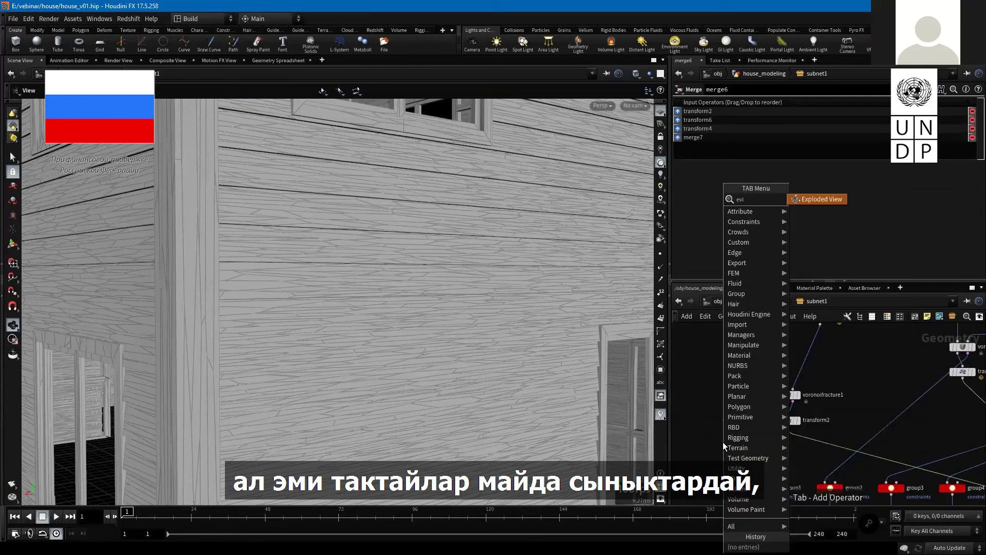
{"action": "key", "text": "Return"}
{"action": "left_click", "coordinate": [723, 445]}
{"action": "mouse_move", "coordinate": [395, 370]}
{"action": "left_mouse_down"}
{"action": "mouse_move", "coordinate": [237, 324]}
{"action": "mouse_move", "coordinate": [445, 344]}
{"action": "mouse_move", "coordinate": [537, 325]}
{"action": "mouse_move", "coordinate": [488, 350]}
{"action": "mouse_move", "coordinate": [970, 470]}
{"action": "mouse_move", "coordinate": [848, 437]}
{"action": "mouse_move", "coordinate": [860, 439]}
{"action": "left_mouse_up"}
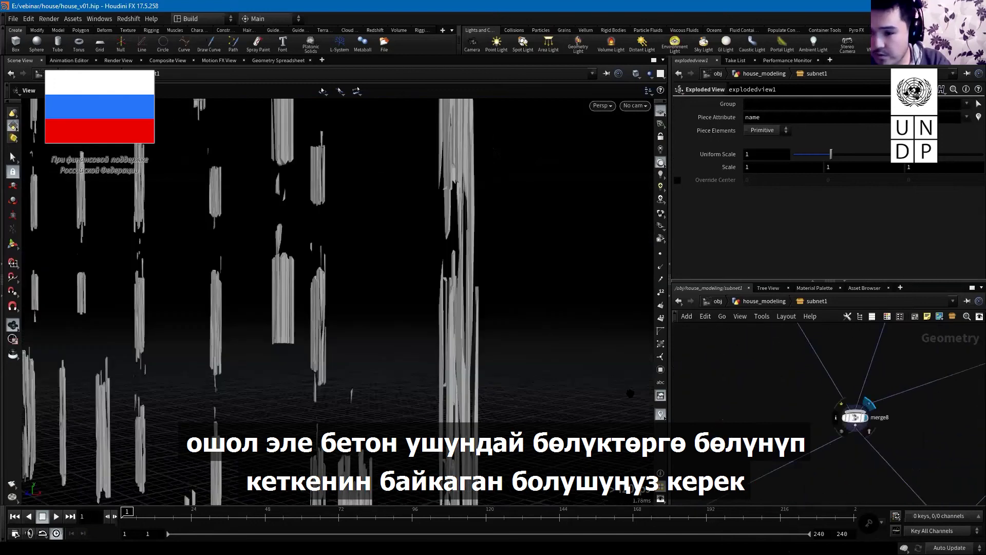
{"action": "left_click", "coordinate": [855, 417]}
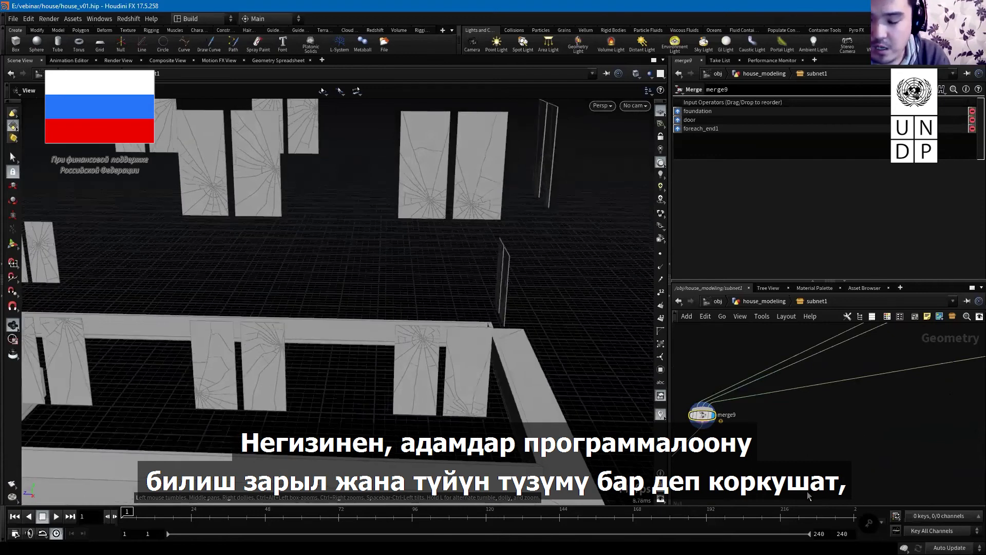
- Display merge5, return to house_modeling, then stop and rewind the dance render in NukeStudio
{"action": "middle_click_drag", "start_coordinate": [750, 501], "coordinate": [787, 432]}
{"action": "left_click", "coordinate": [794, 430]}
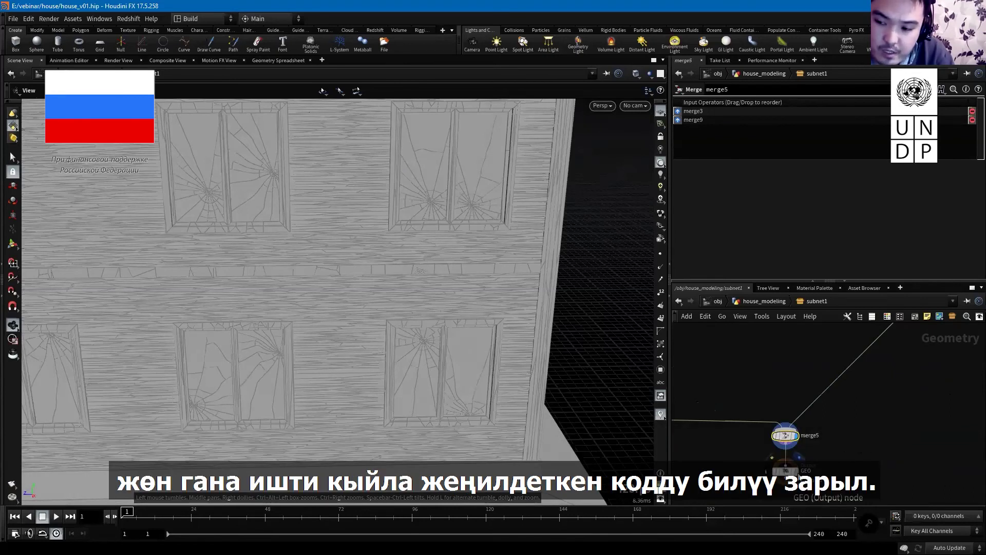
{"action": "left_click", "coordinate": [758, 302]}
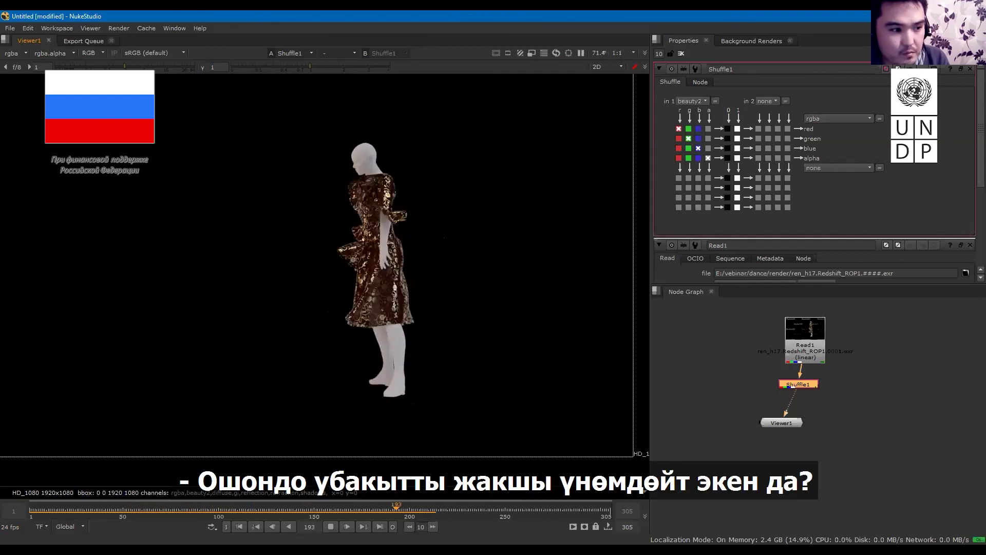
{"action": "left_click", "coordinate": [331, 526]}
{"action": "left_click_drag", "start_coordinate": [301, 508], "coordinate": [178, 510]}
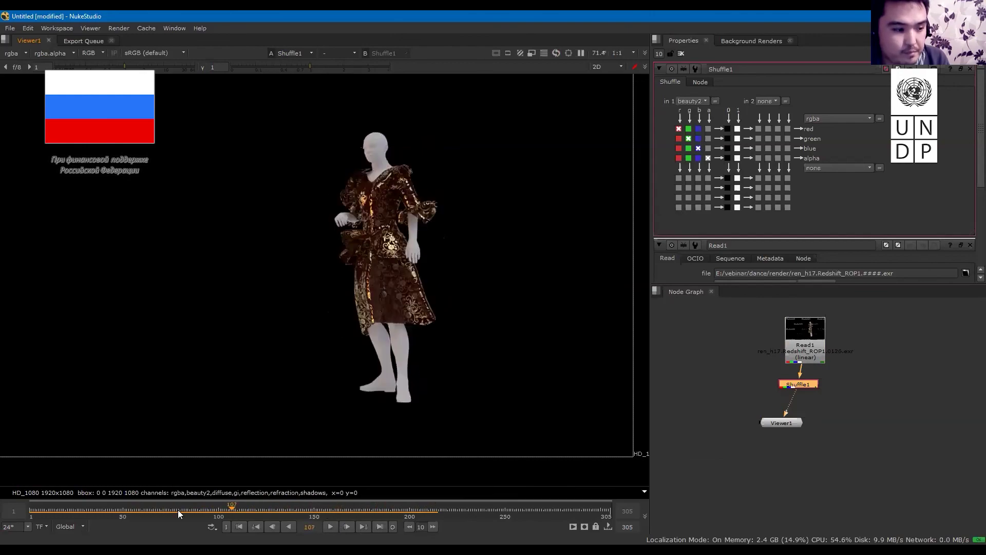